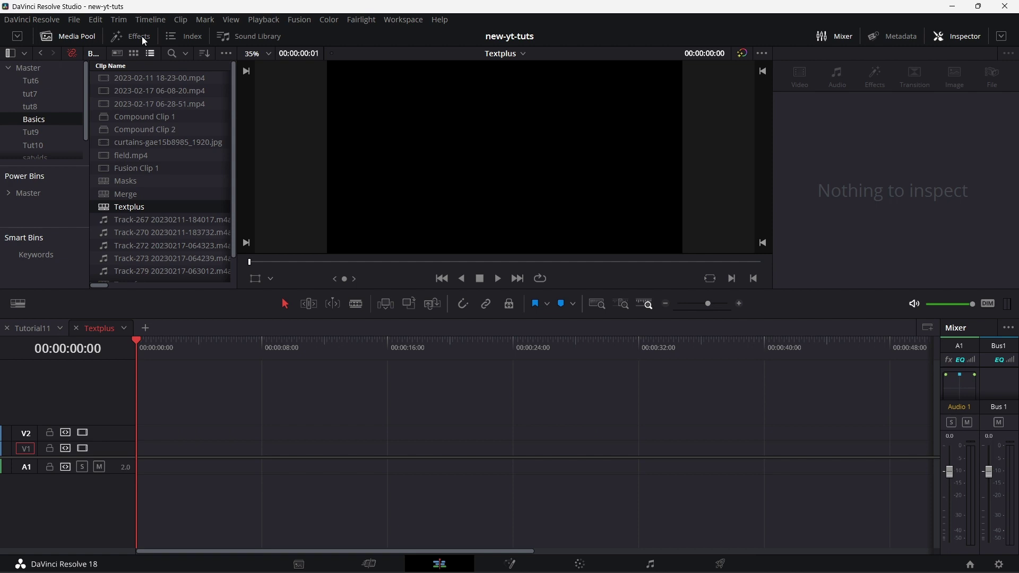
Add a Text+ title from the Titles library to the start of V1.
click(142, 36)
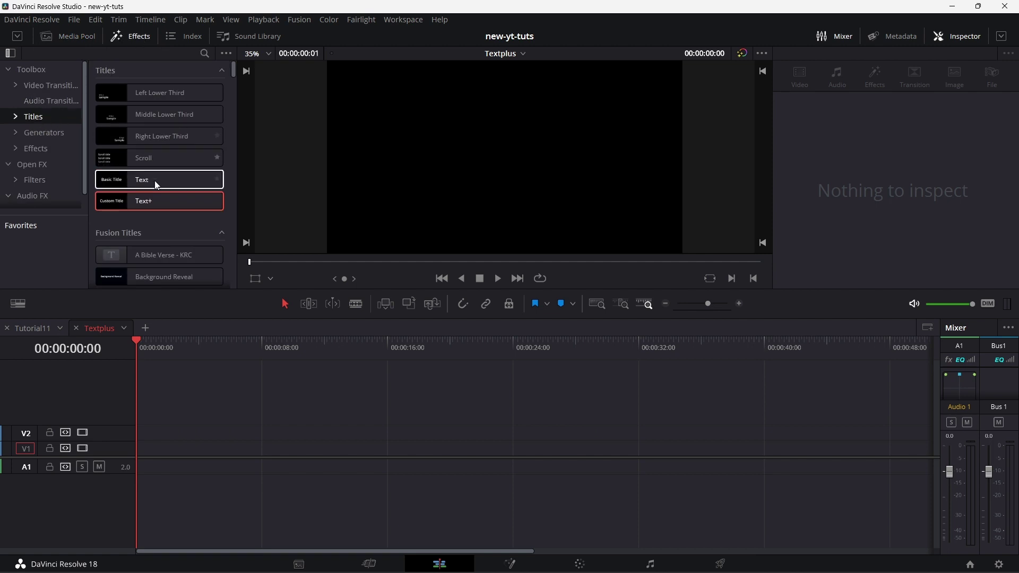
drag(165, 199, 154, 449)
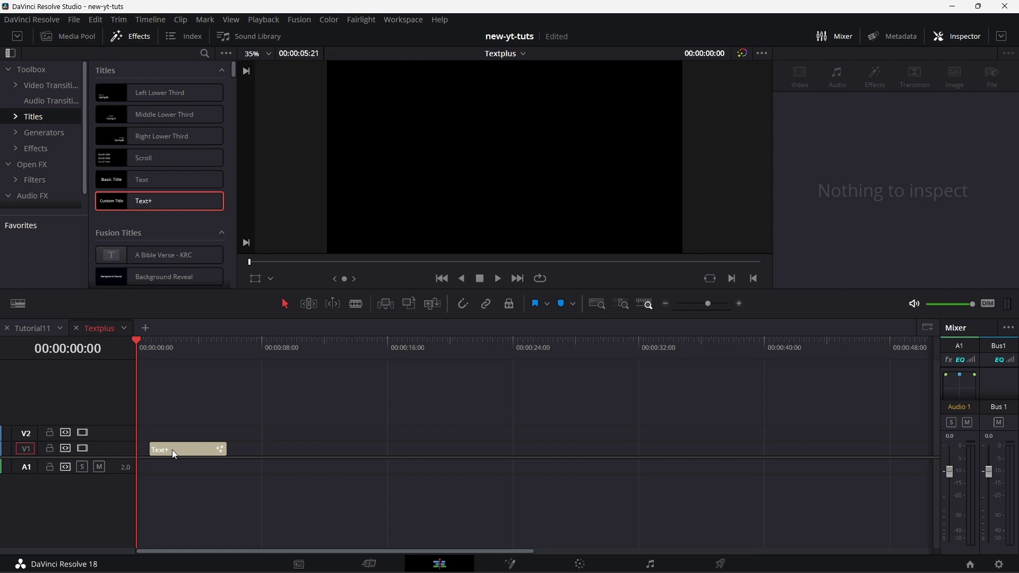
click(172, 450)
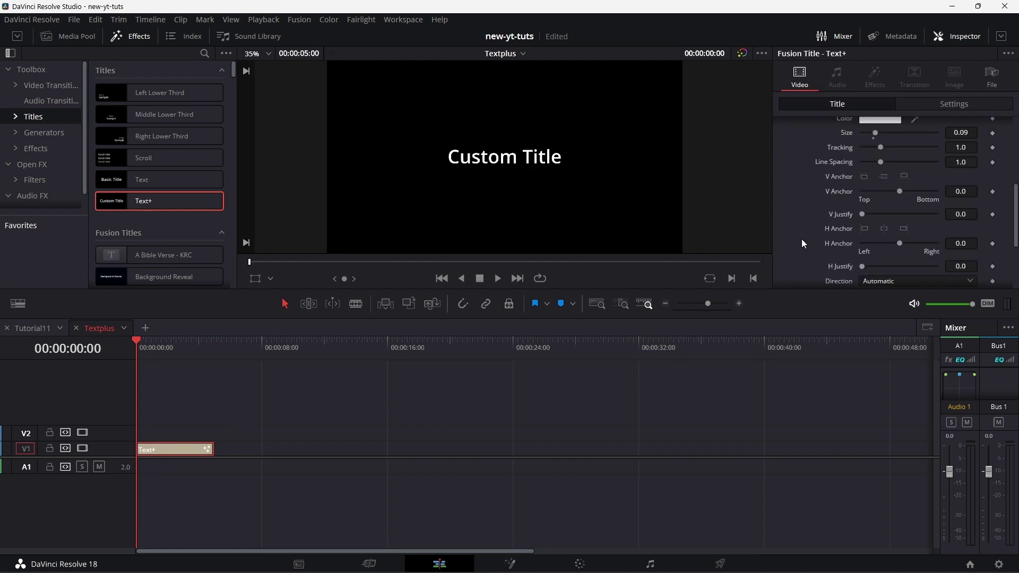
Replace the Custom Title placeholder with WELCOME repeated on three lines.
scroll(802, 239, up, 5)
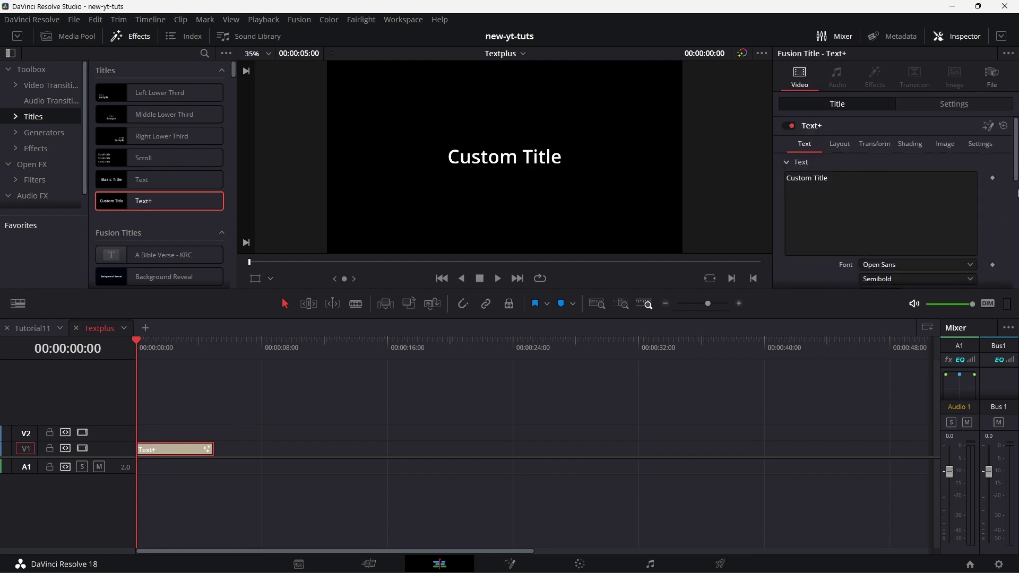
scroll(992, 207, down, 2)
click(819, 153)
key(ctrl+a)
text(WELCOME WELCOME)
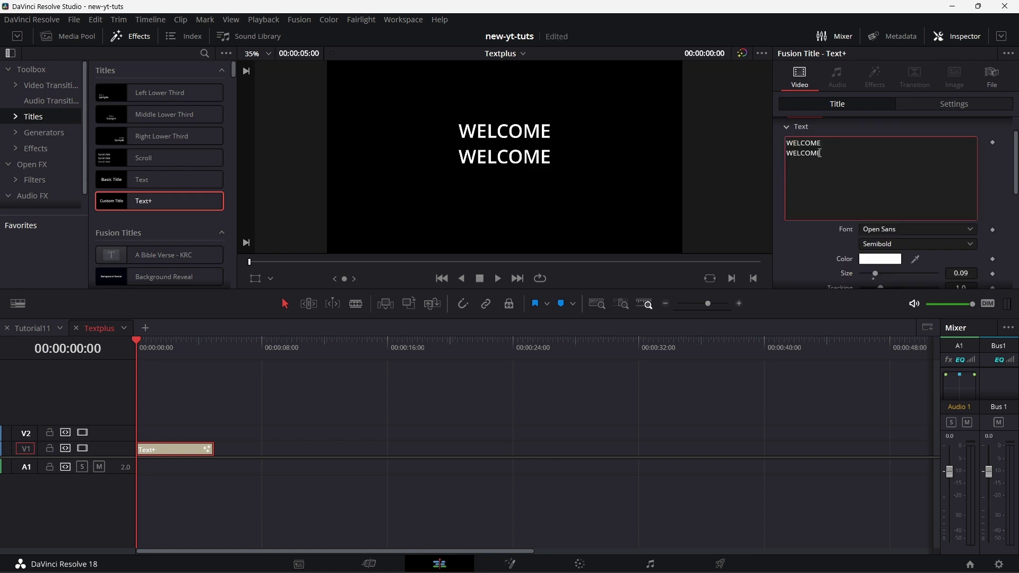
text(WELCOM)
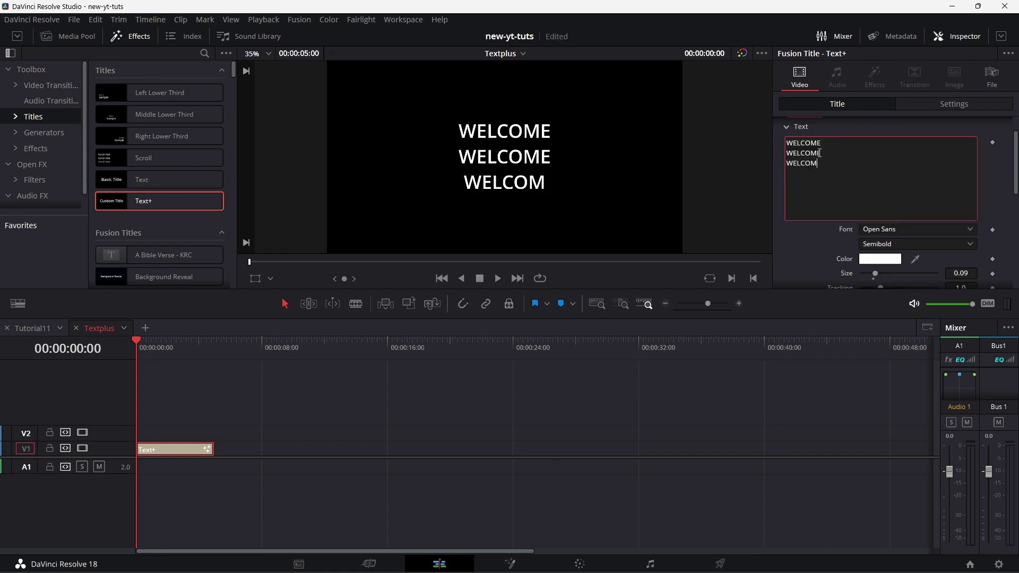
text(E)
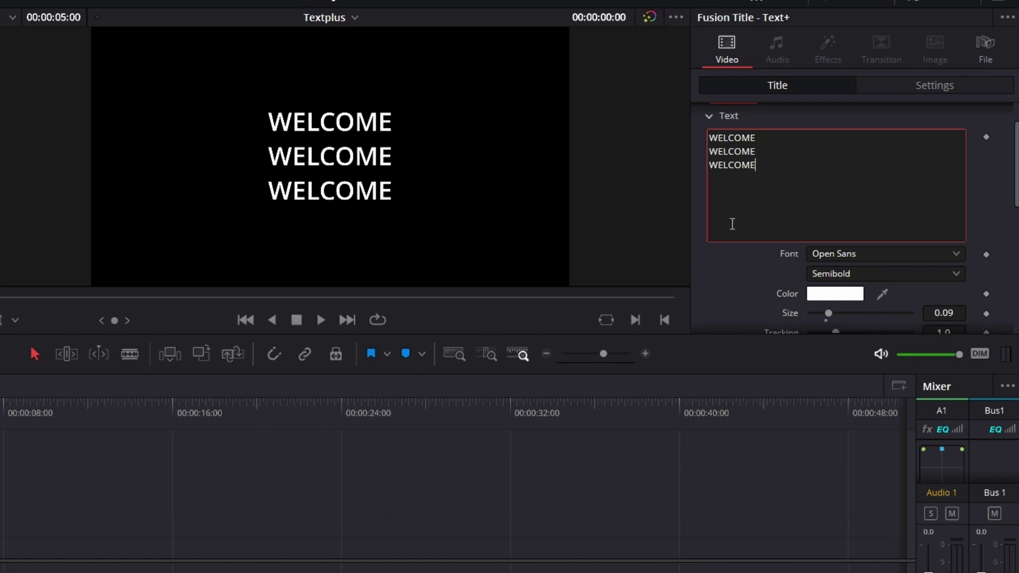
Make the title text Open Sans Extrabold in a light cyan colour.
scroll(724, 270, up, 1)
scroll(743, 268, down, 2)
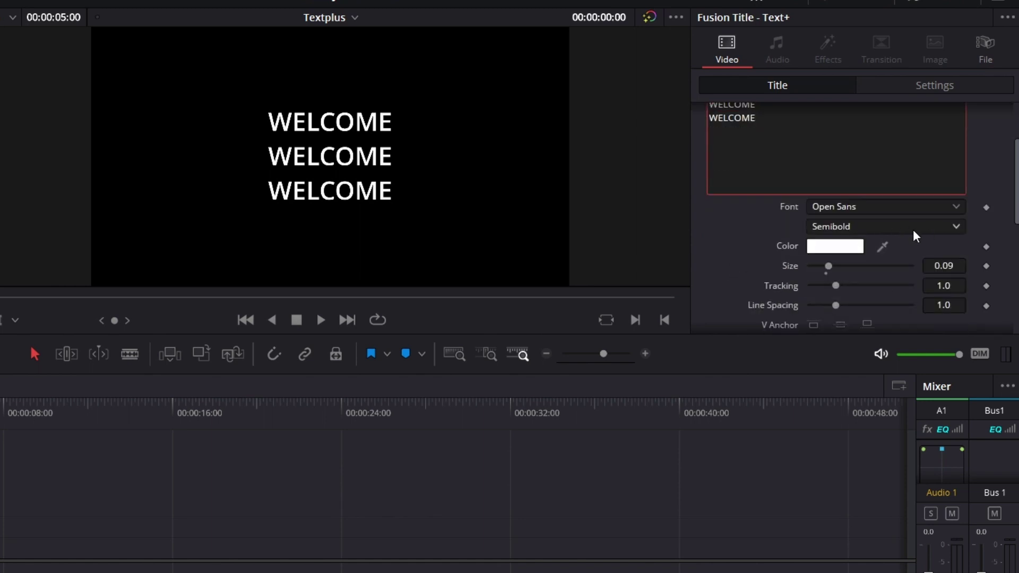
click(934, 229)
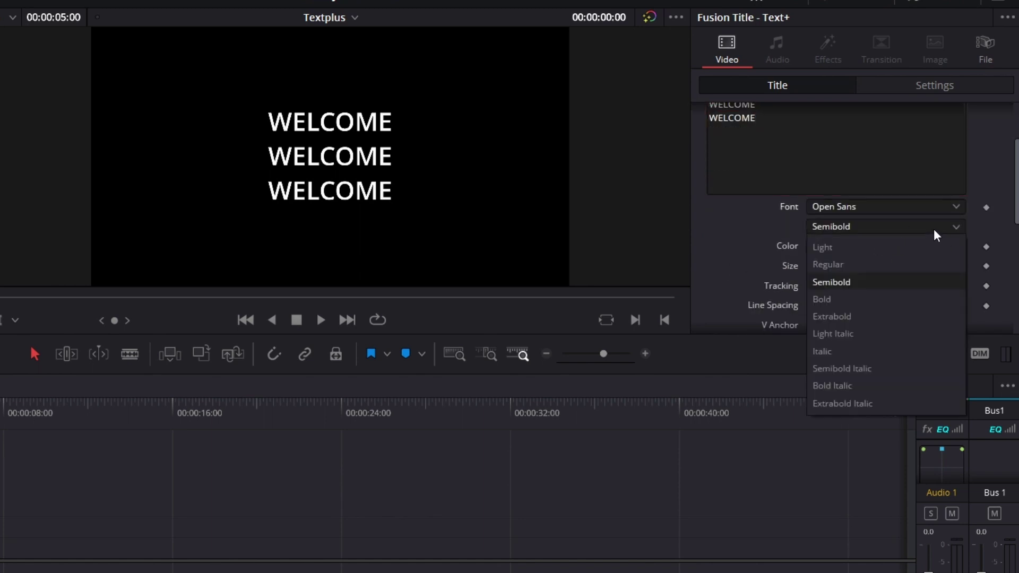
click(905, 317)
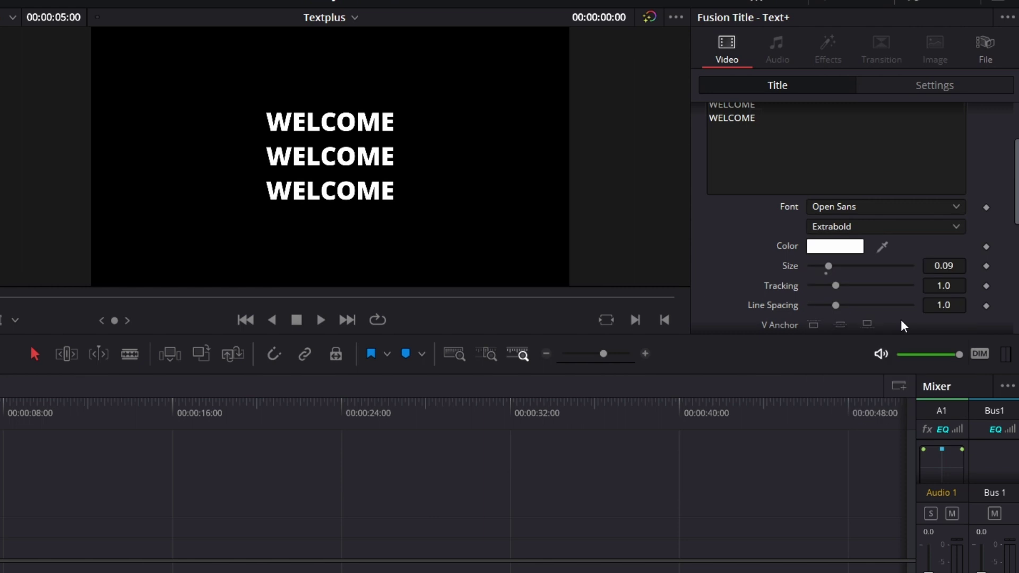
click(843, 246)
click(405, 277)
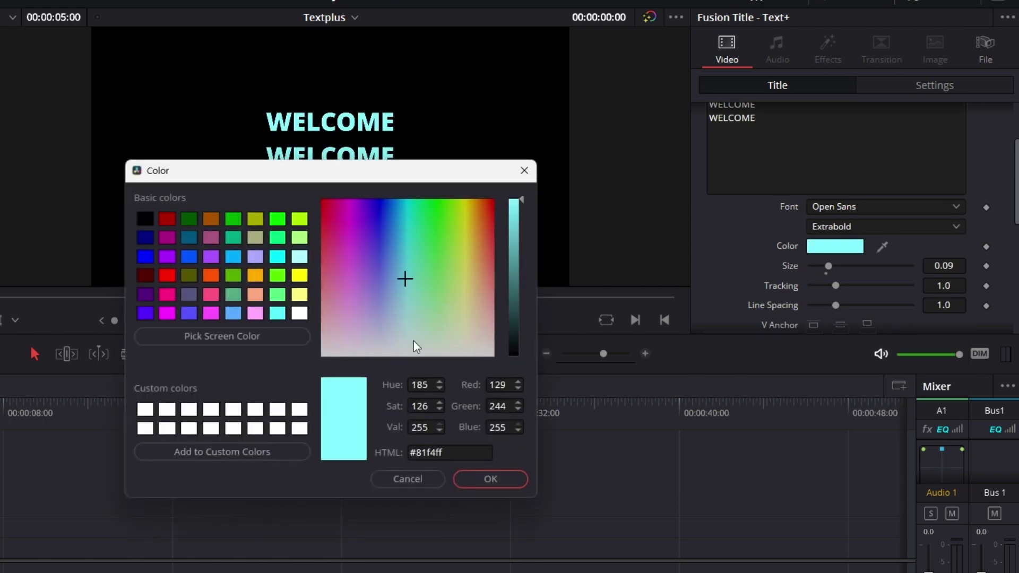
click(481, 477)
Set text Size to 0.1654, Tracking to 1.354 and Line Spacing to 0.787.
scroll(716, 248, down, 2)
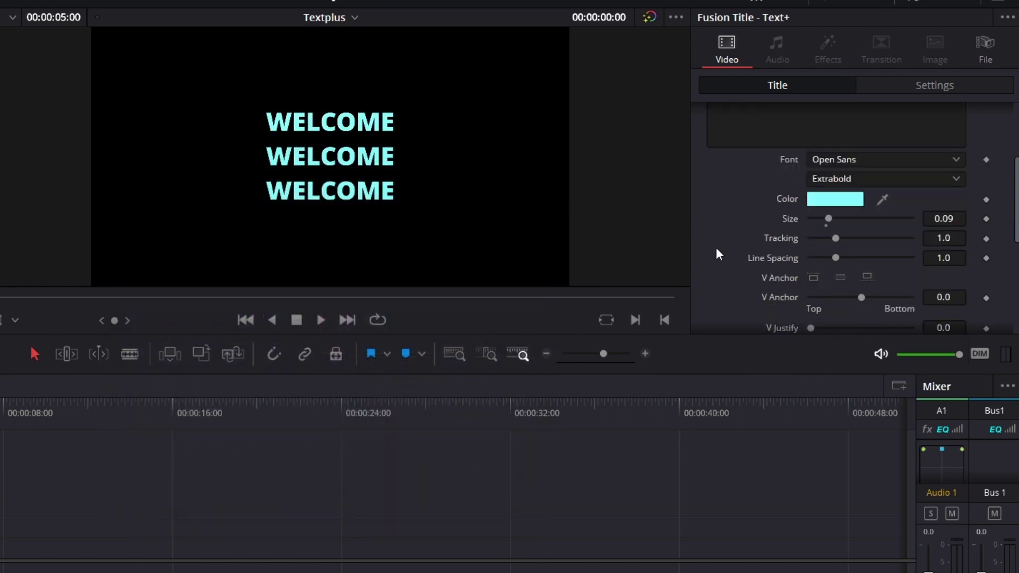
drag(829, 218, 844, 218)
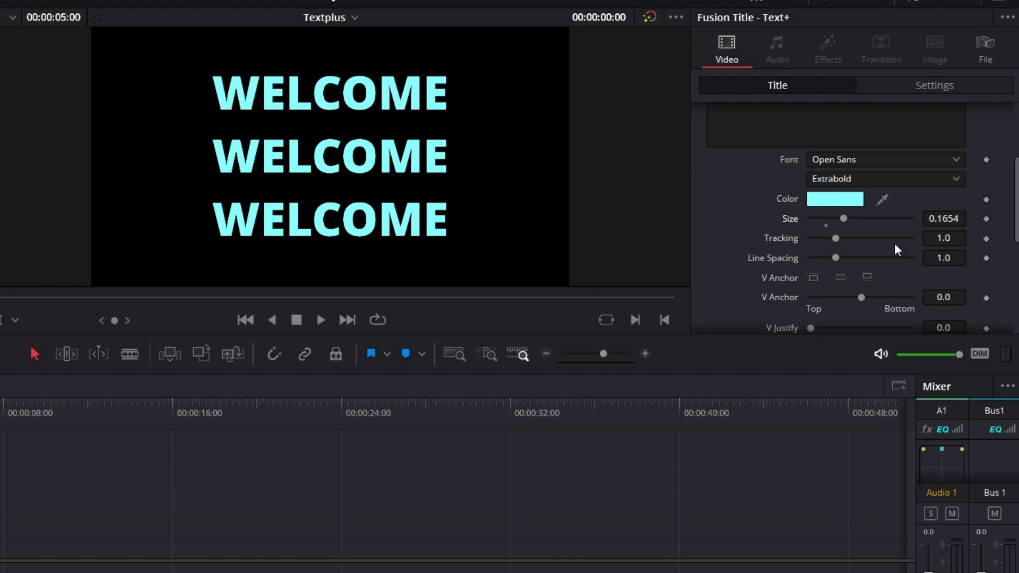
drag(834, 237, 830, 260)
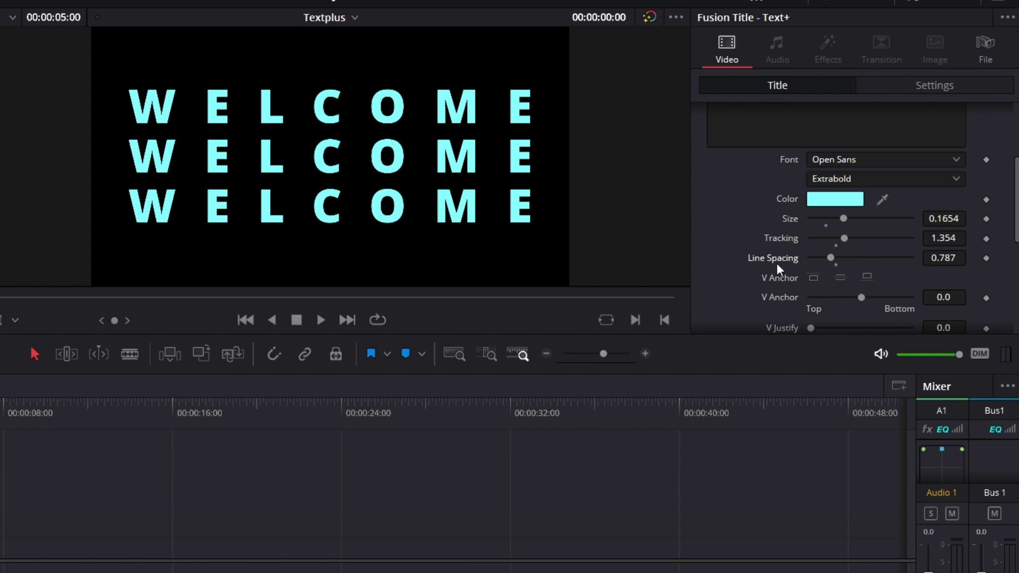
scroll(732, 277, down, 2)
Try the Horizontal, Reversed Horizontal, Vertical and Reversed Vertical text directions.
scroll(828, 249, down, 6)
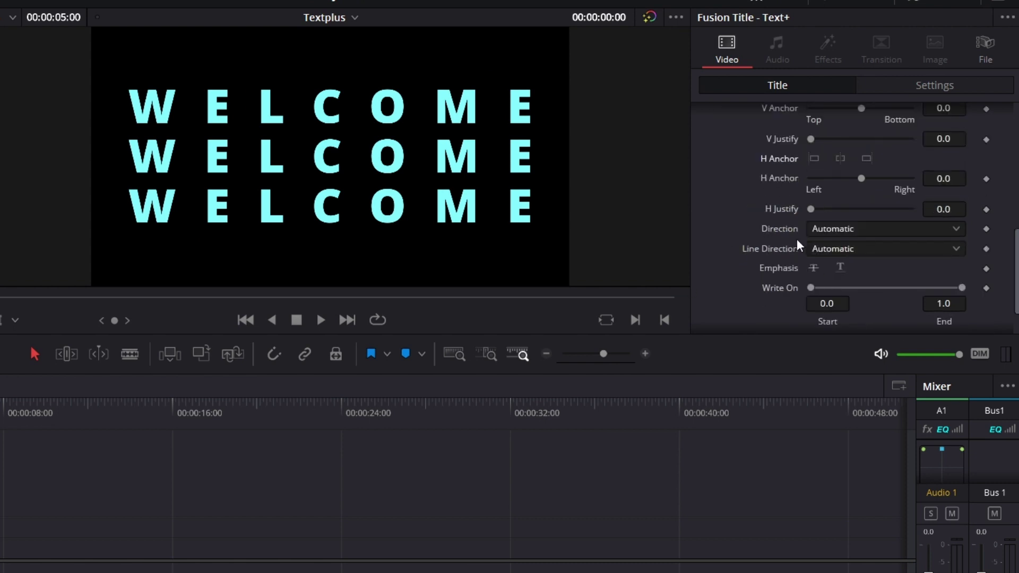
click(853, 228)
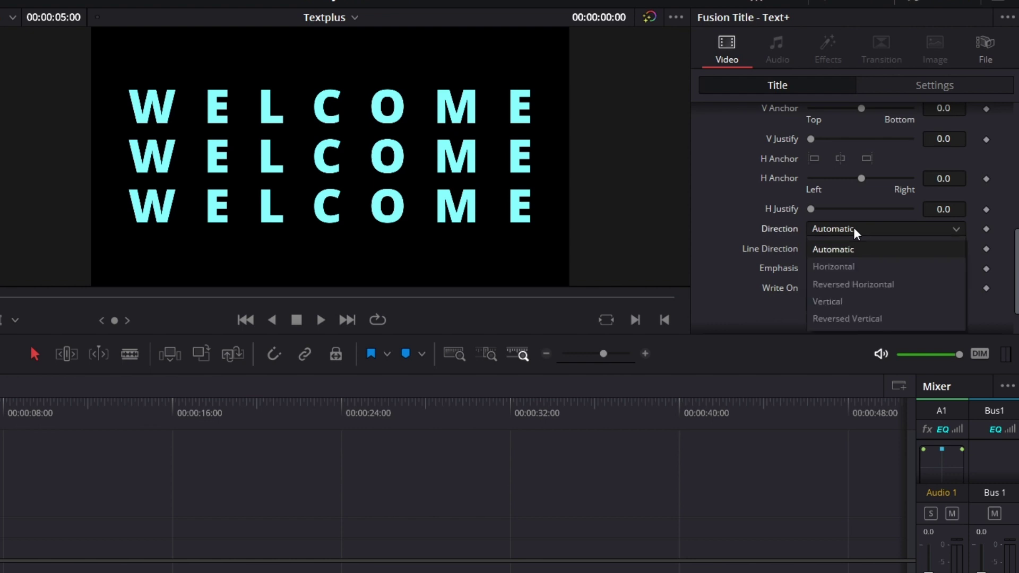
click(850, 268)
click(855, 229)
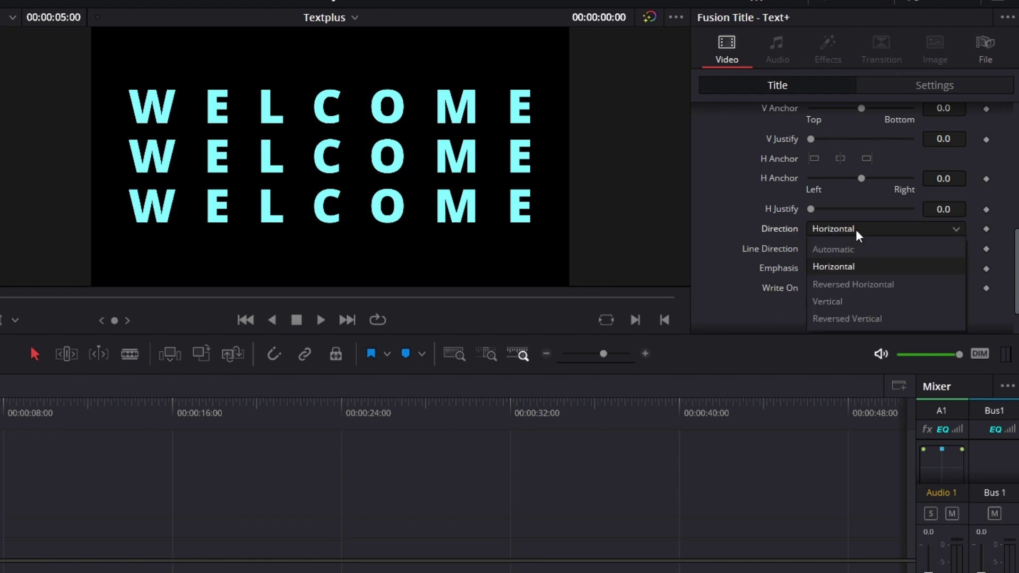
click(870, 285)
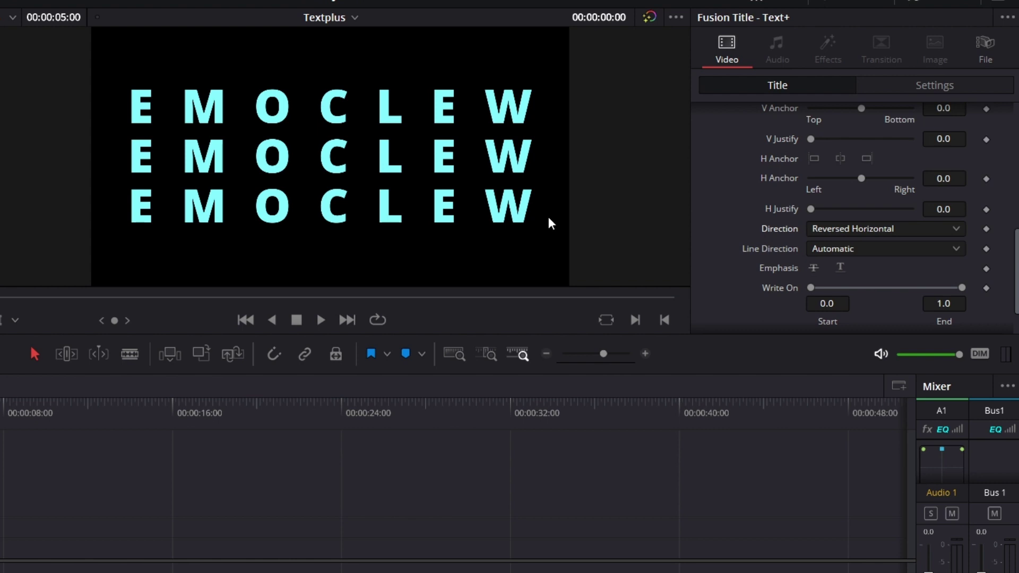
click(905, 227)
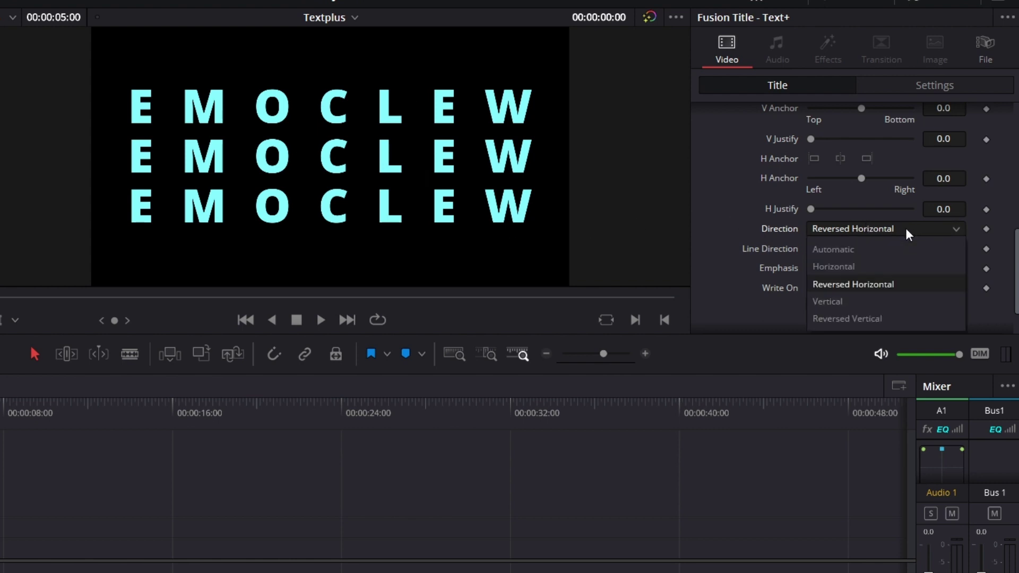
click(896, 298)
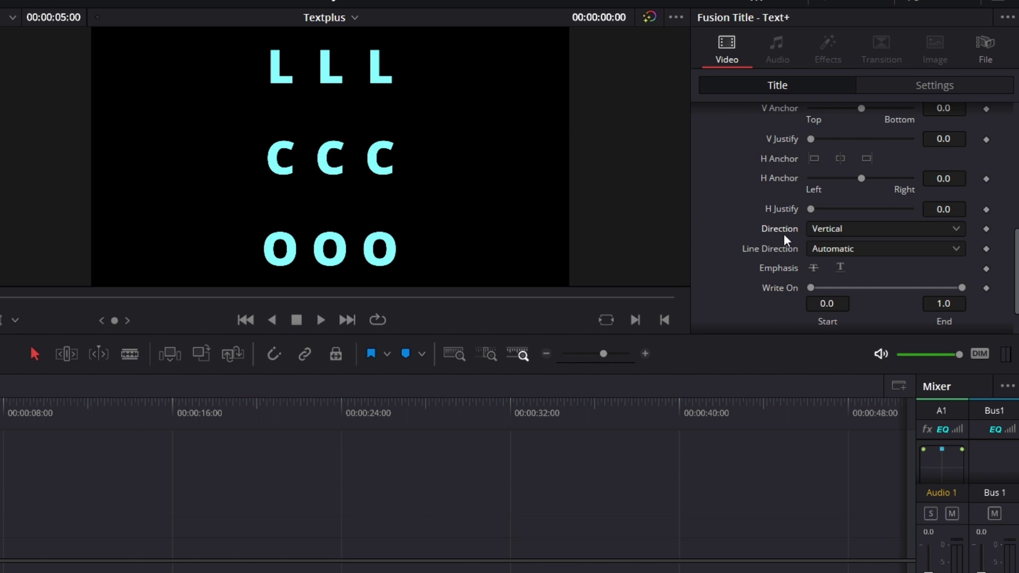
click(880, 227)
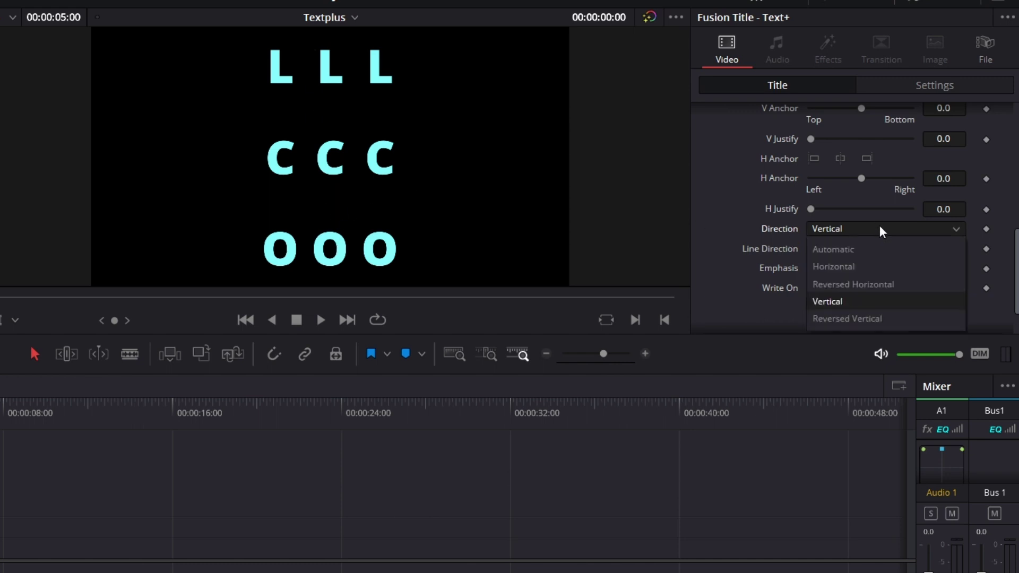
click(867, 320)
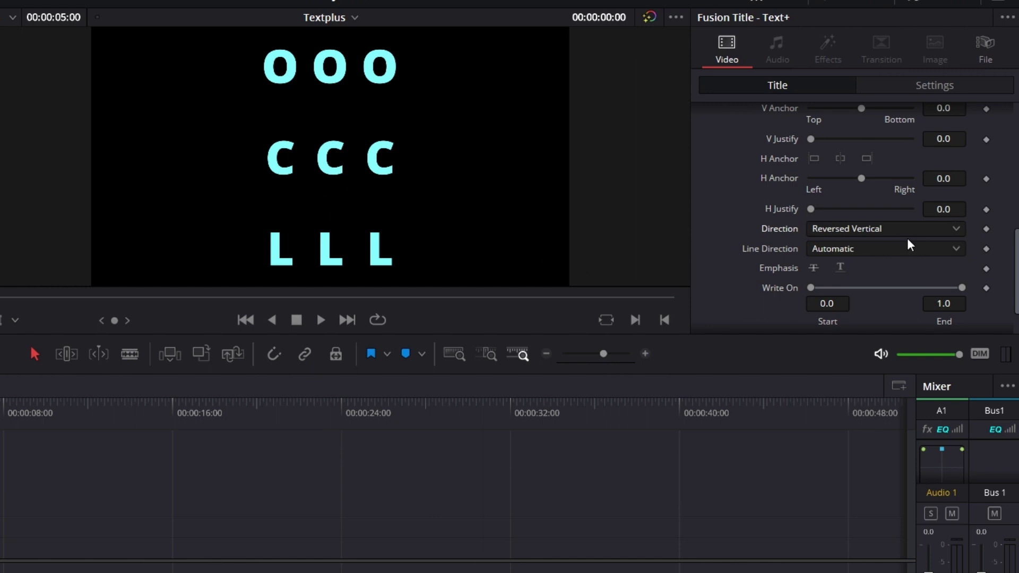
Set the text direction back to Automatic and Tracking to 1.102.
scroll(892, 196, down, 1)
click(873, 199)
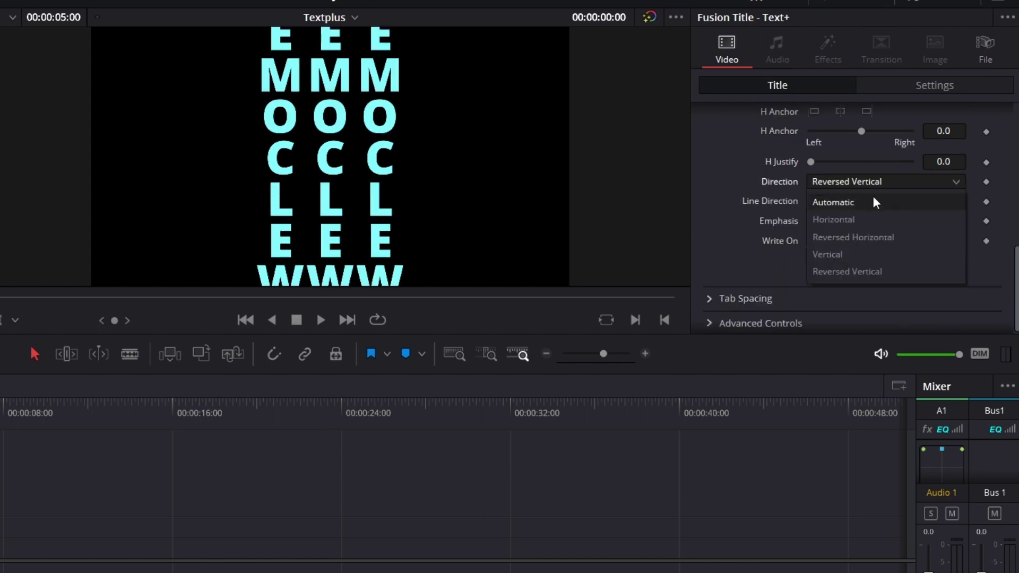
click(871, 201)
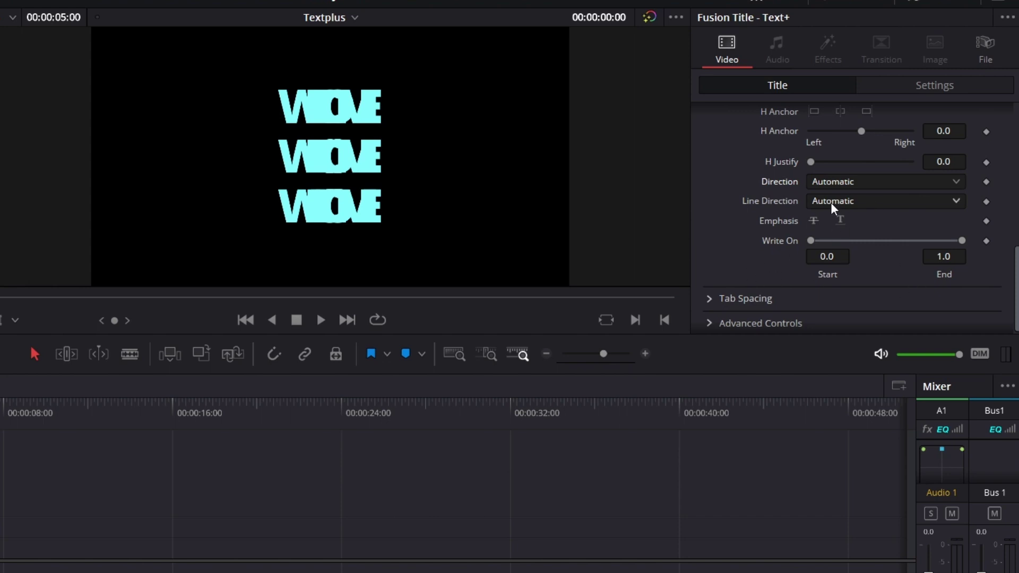
scroll(856, 152, up, 3)
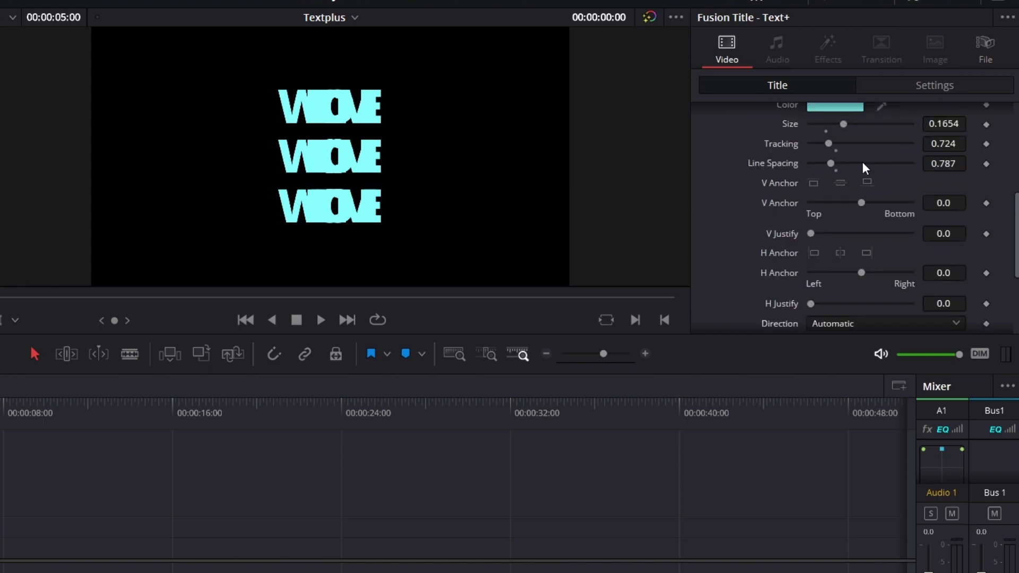
drag(943, 142, 1011, 142)
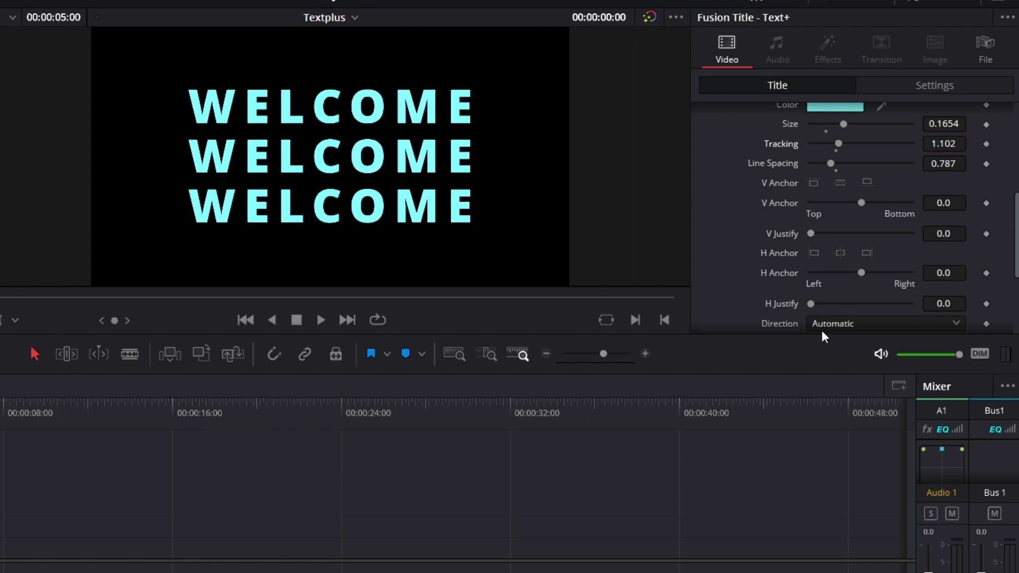
scroll(934, 229, down, 2)
scroll(935, 235, down, 1)
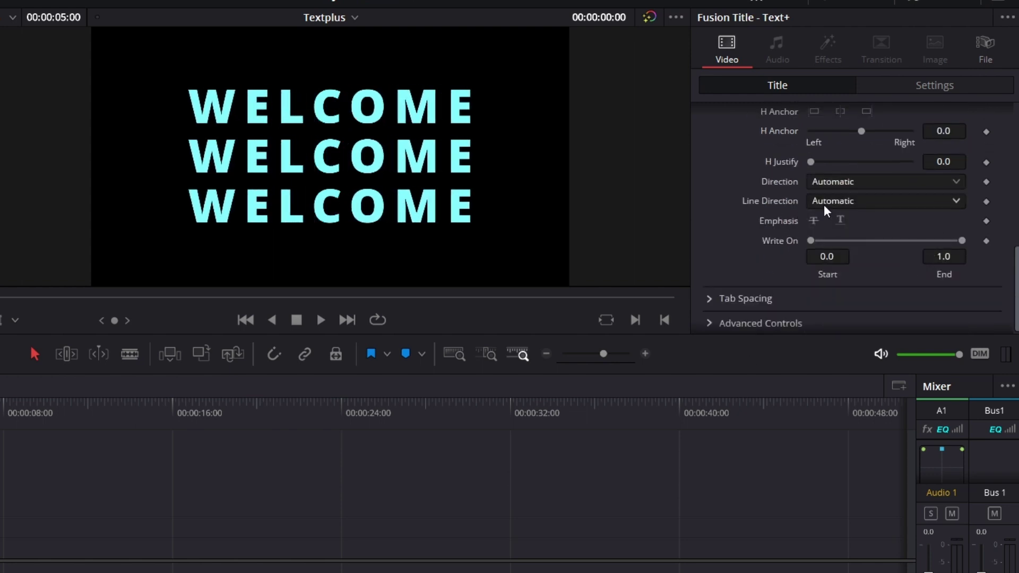
click(865, 200)
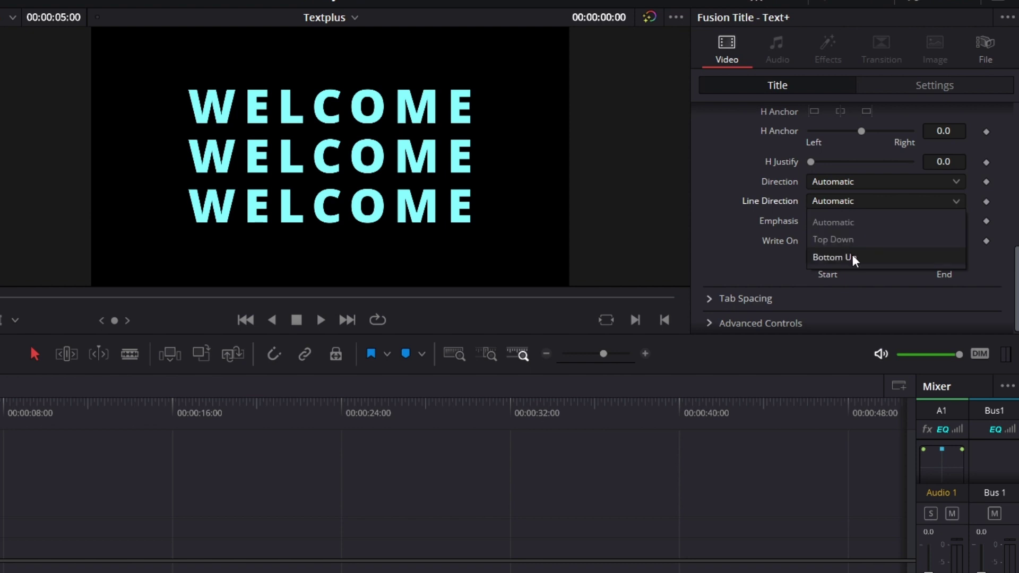
Replace the last two WELCOME lines with HOME and set Line Direction to Bottom Up.
scroll(742, 158, up, 8)
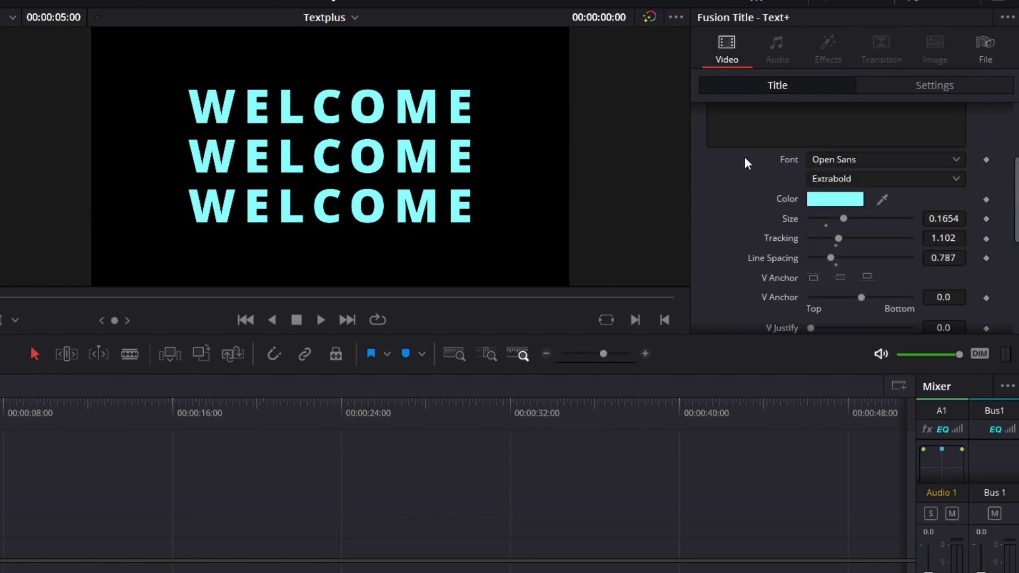
drag(762, 167, 703, 153)
text(HOME)
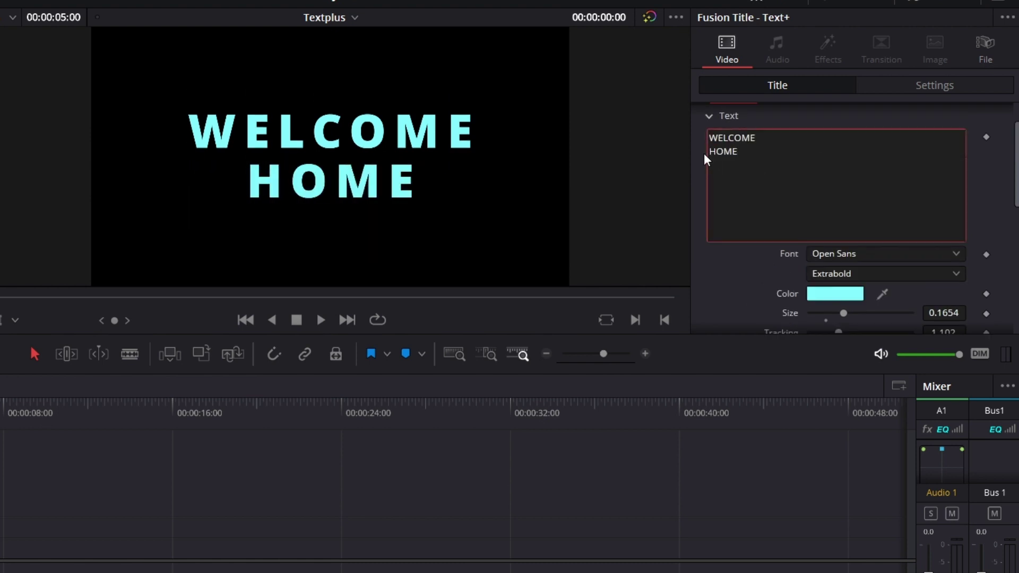
scroll(758, 295, down, 8)
scroll(759, 295, down, 3)
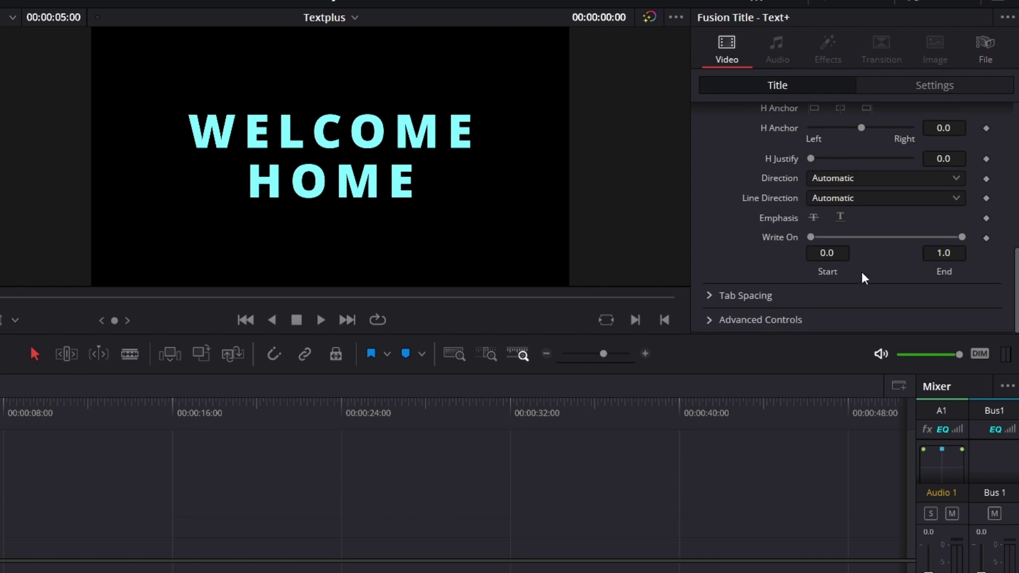
click(895, 199)
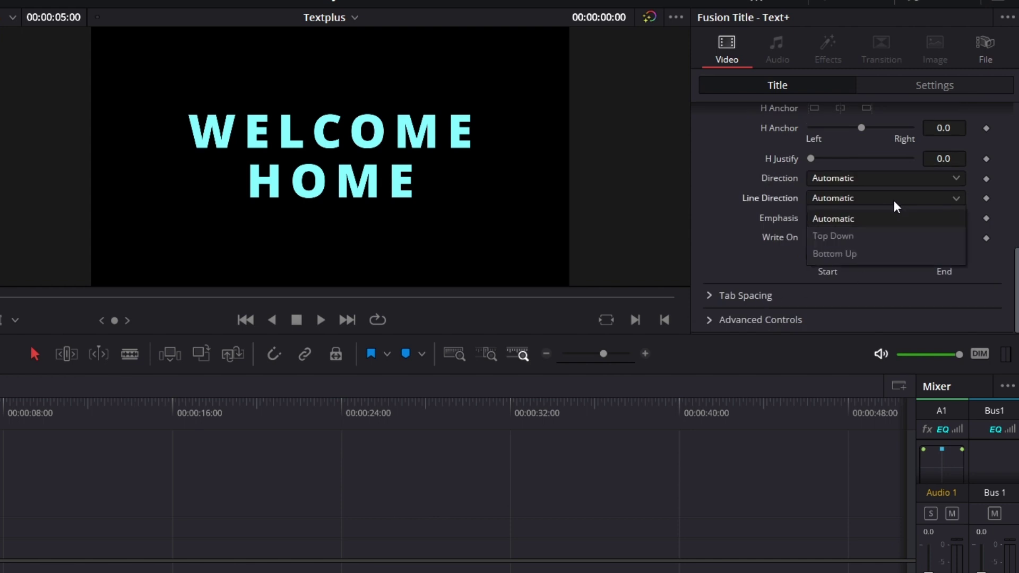
click(880, 252)
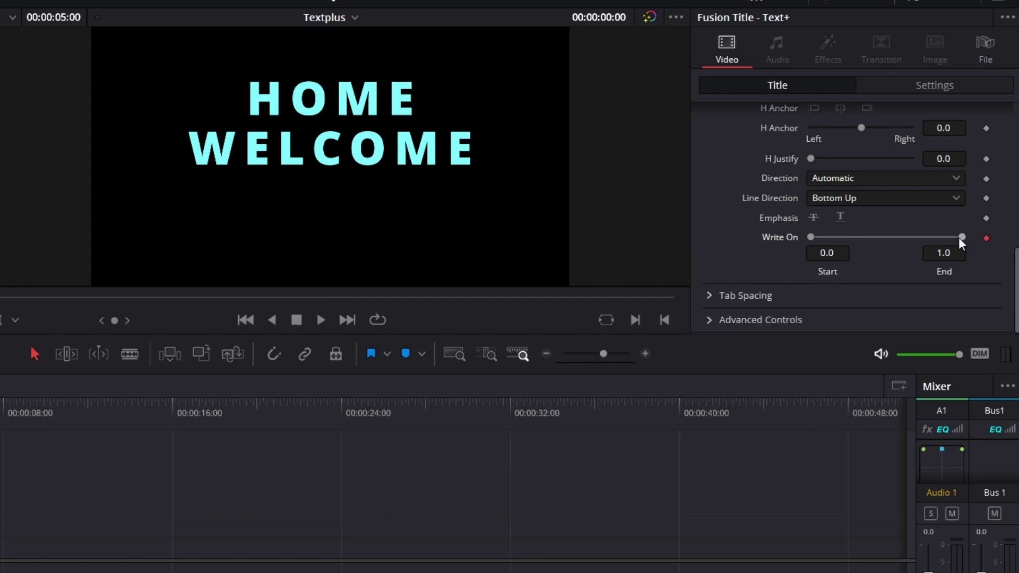
Keyframe Write On End from 0.0 to 1.0 over about two seconds and play it back.
drag(963, 237, 459, 317)
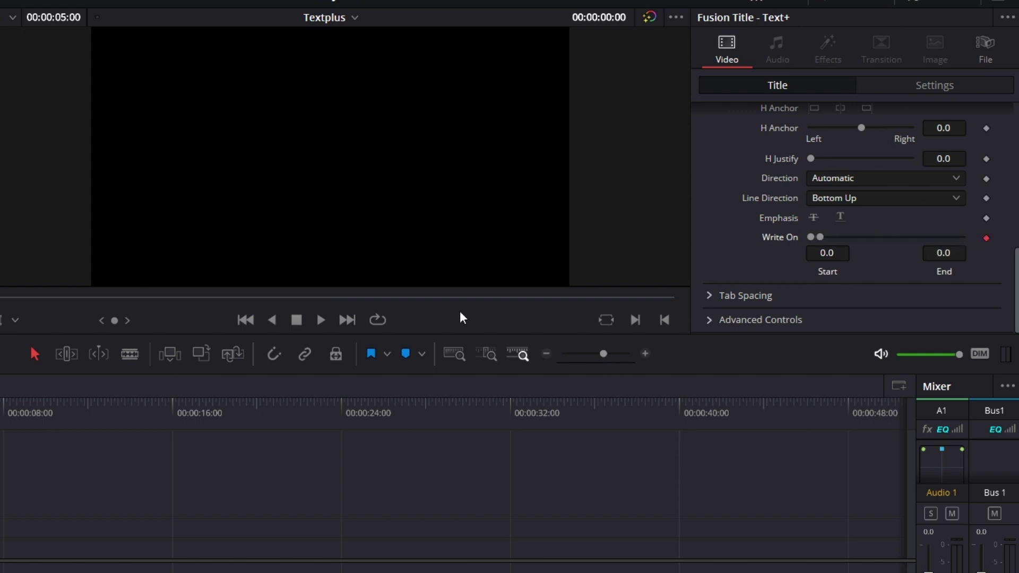
click(313, 298)
drag(819, 237, 963, 237)
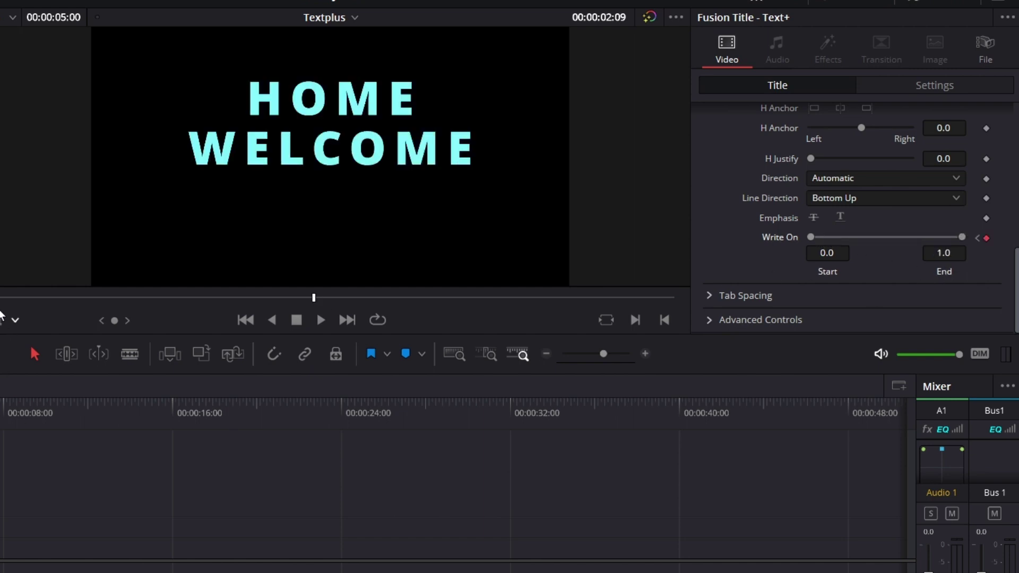
key(Home)
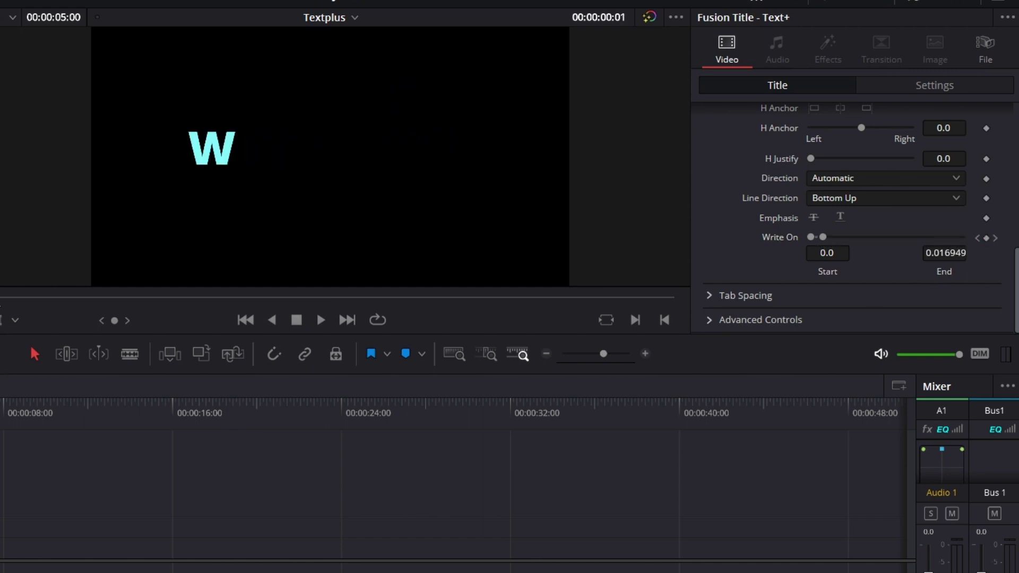
click(323, 322)
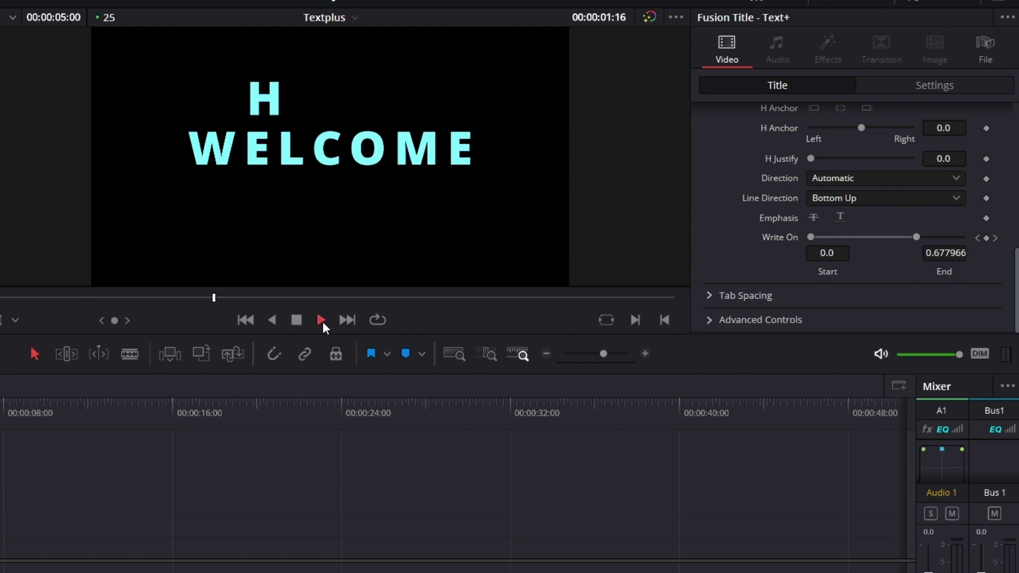
click(296, 324)
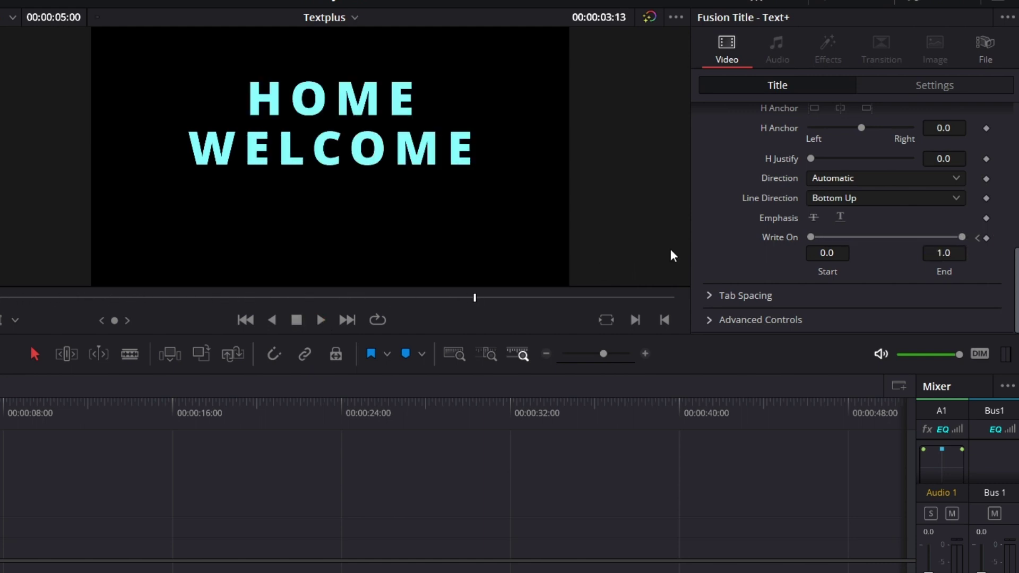
Set Line Direction back to Automatic so WELCOME sits above HOME.
click(848, 197)
click(838, 219)
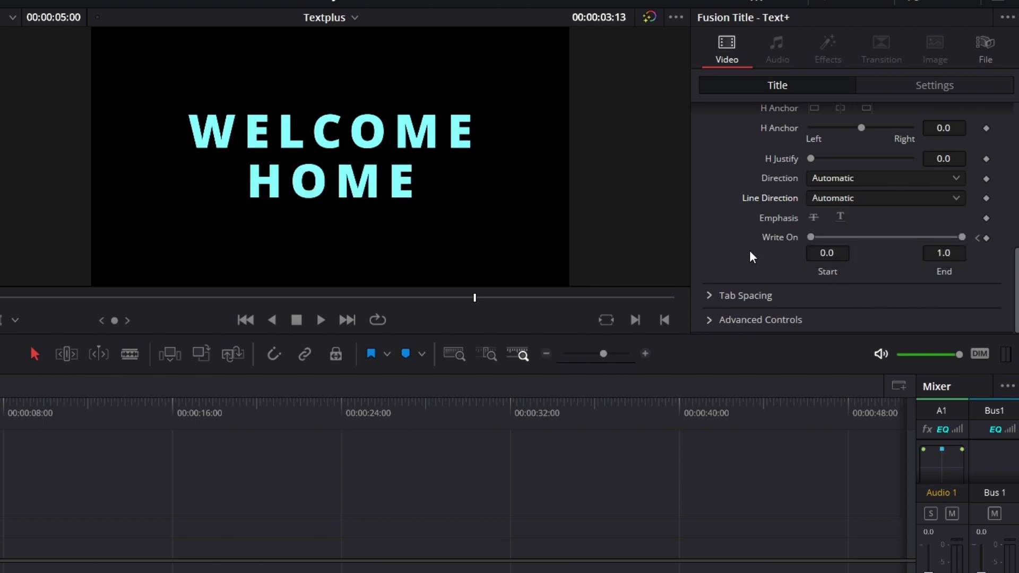
scroll(750, 249, up, 10)
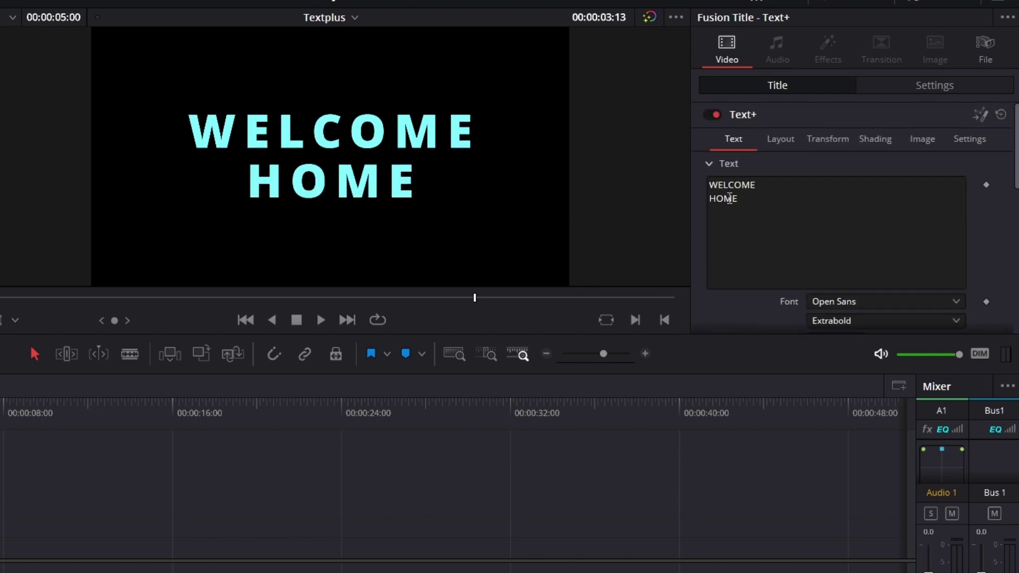
In Layout, nudge Center X/Y, re-centre at 0.5, 0.5, and push Center Z to about 1.27.
click(785, 139)
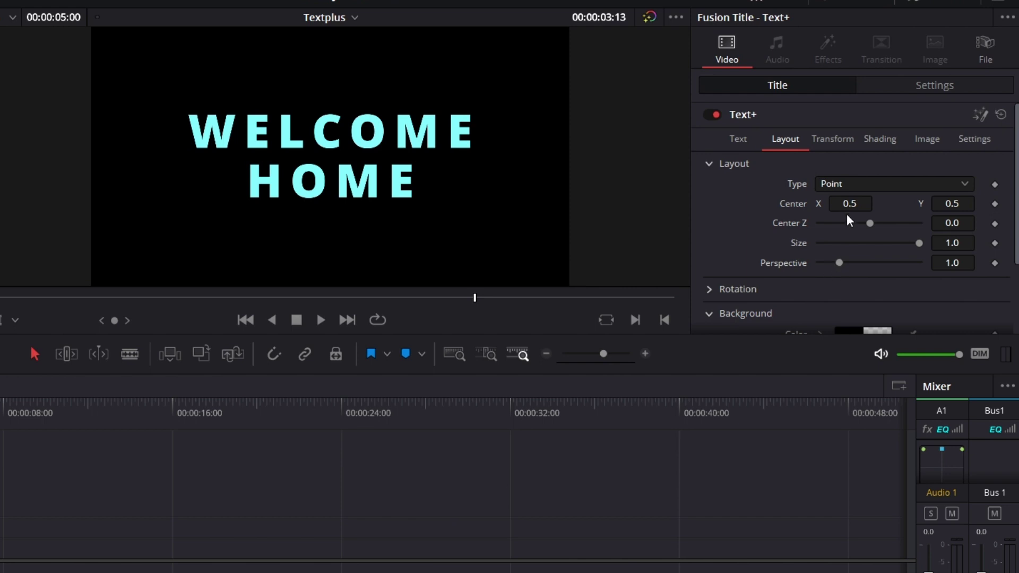
drag(849, 203, 887, 203)
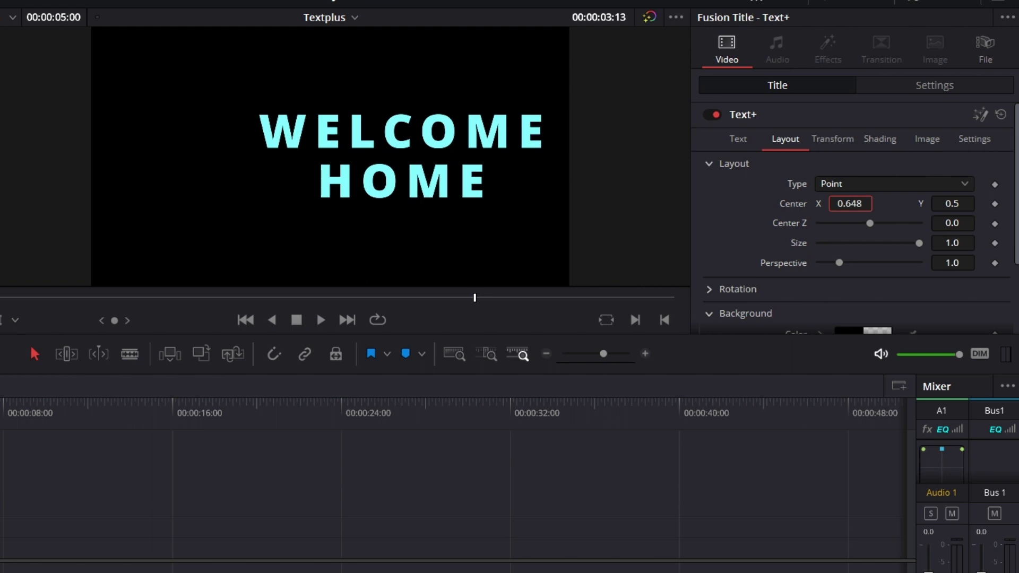
drag(965, 205, 947, 204)
double_click(796, 207)
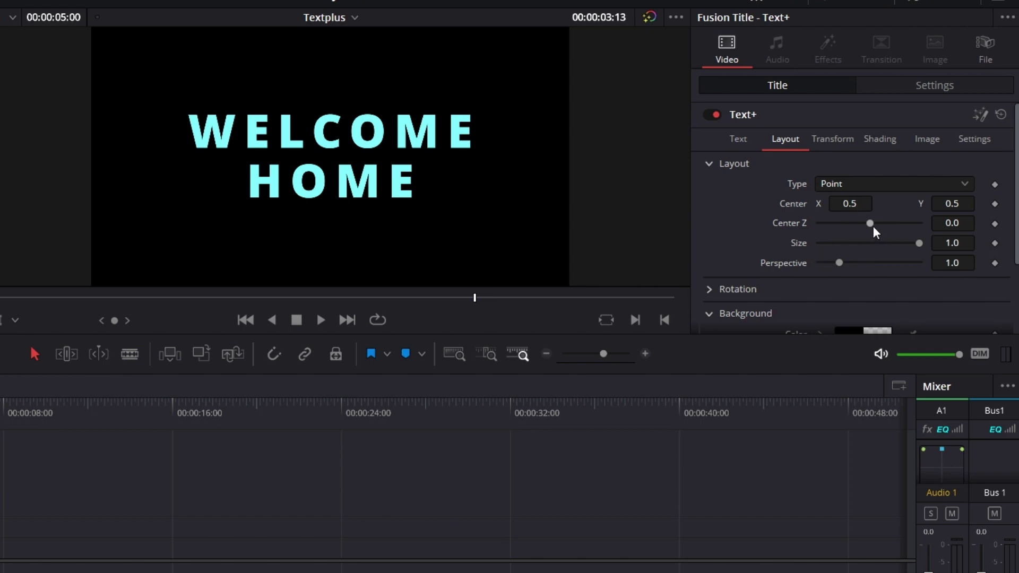
drag(868, 221, 823, 249)
Reset Center Z and Size, then try a Circle layout pushed back in depth.
double_click(783, 224)
double_click(812, 250)
scroll(759, 258, down, 1)
click(892, 137)
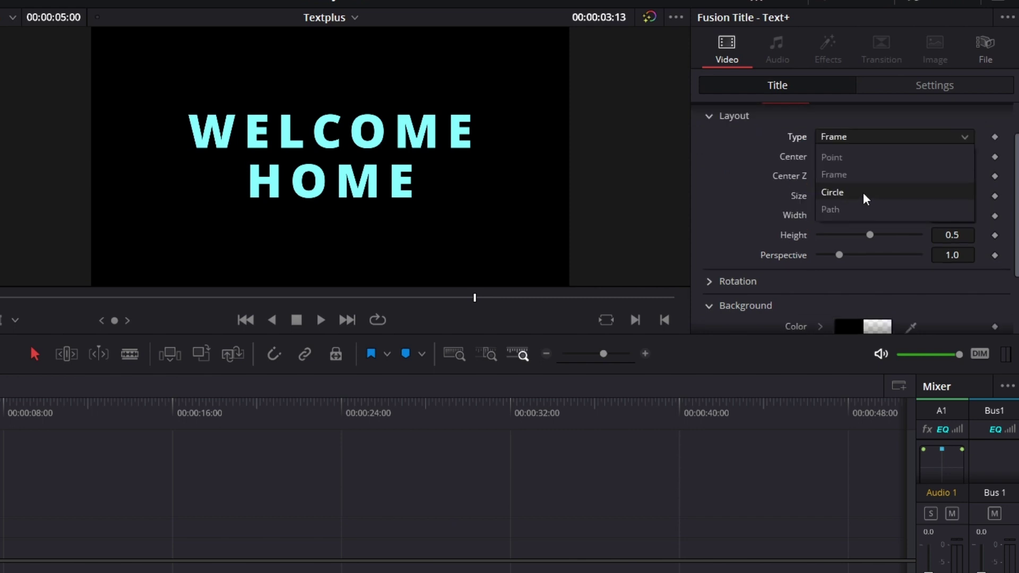
click(863, 192)
scroll(767, 239, up, 1)
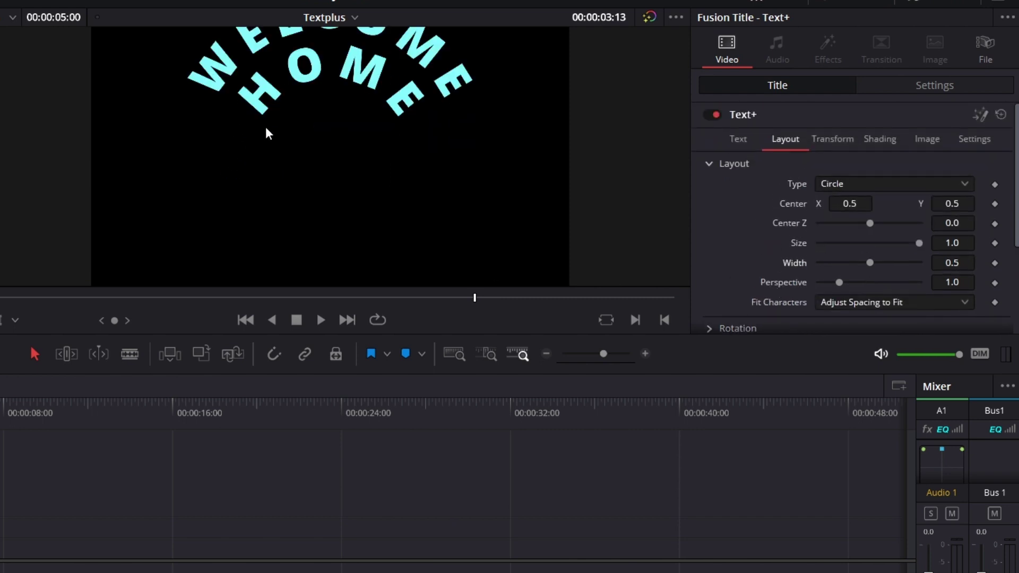
mouse_move(869, 222)
mouse_down()
mouse_move(887, 222)
mouse_move(869, 227)
mouse_move(881, 233)
mouse_up()
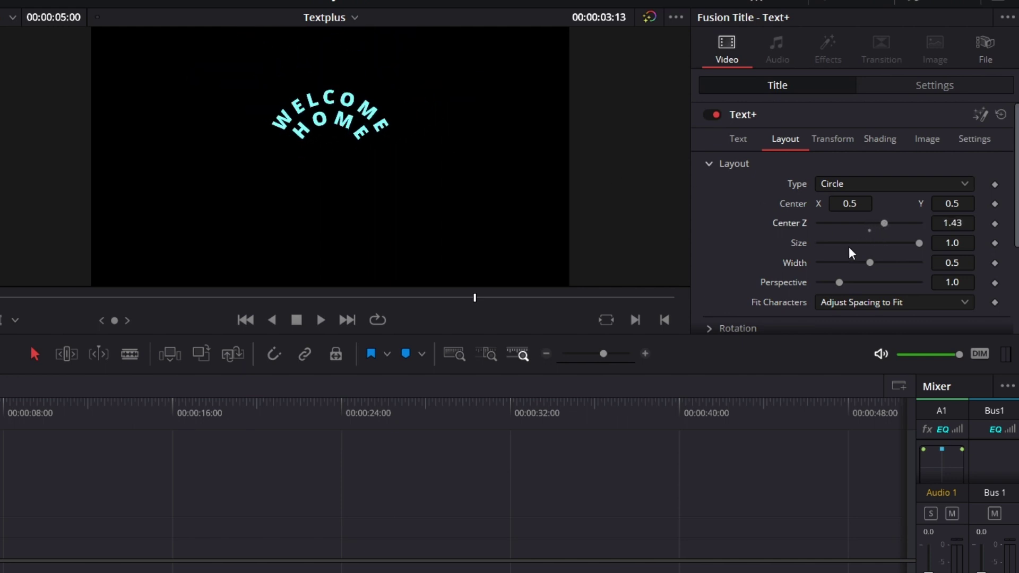
Switch Layout Type to Path and turn on the Fusion path overlay.
scroll(833, 288, down, 1)
click(880, 137)
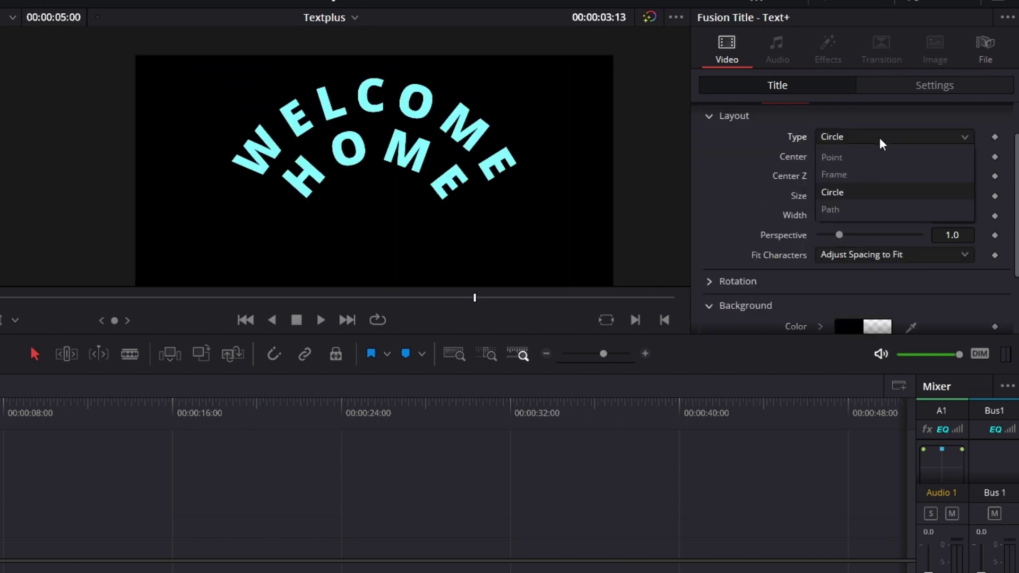
click(843, 209)
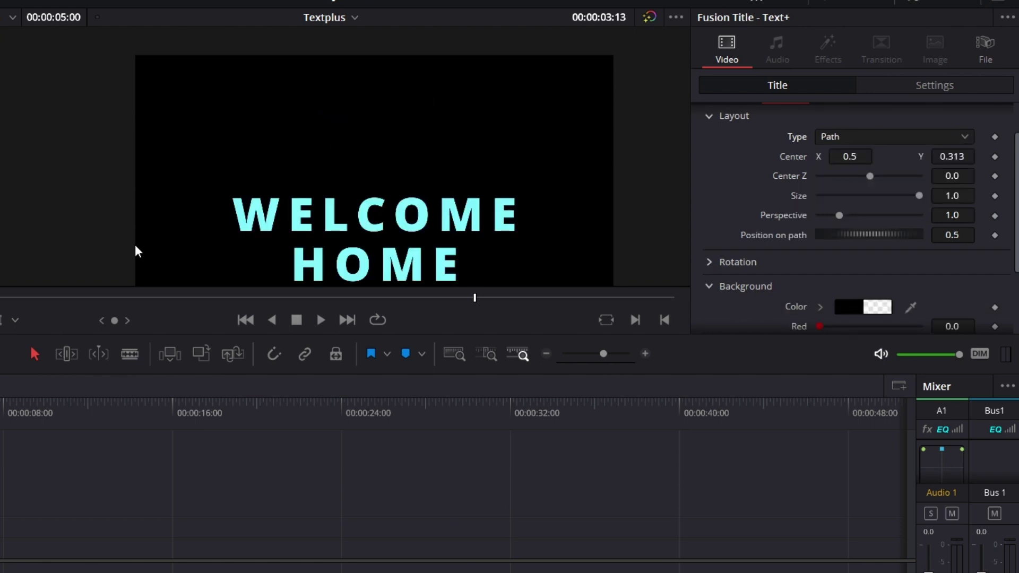
click(15, 322)
click(50, 427)
Draw a nine-point wavy path across the frame and shift the text partway along it.
click(123, 243)
click(206, 186)
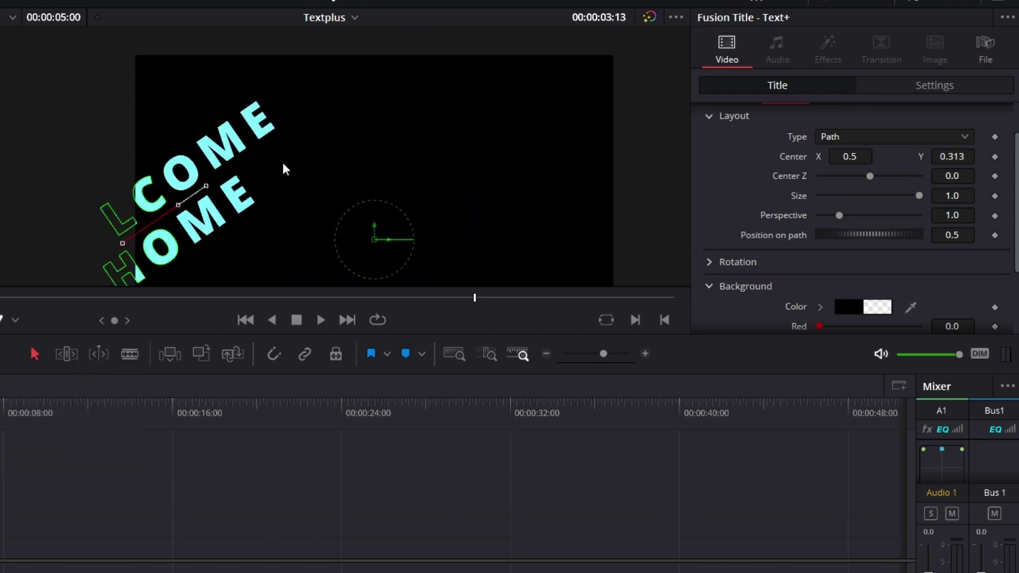
click(332, 169)
click(410, 194)
click(480, 238)
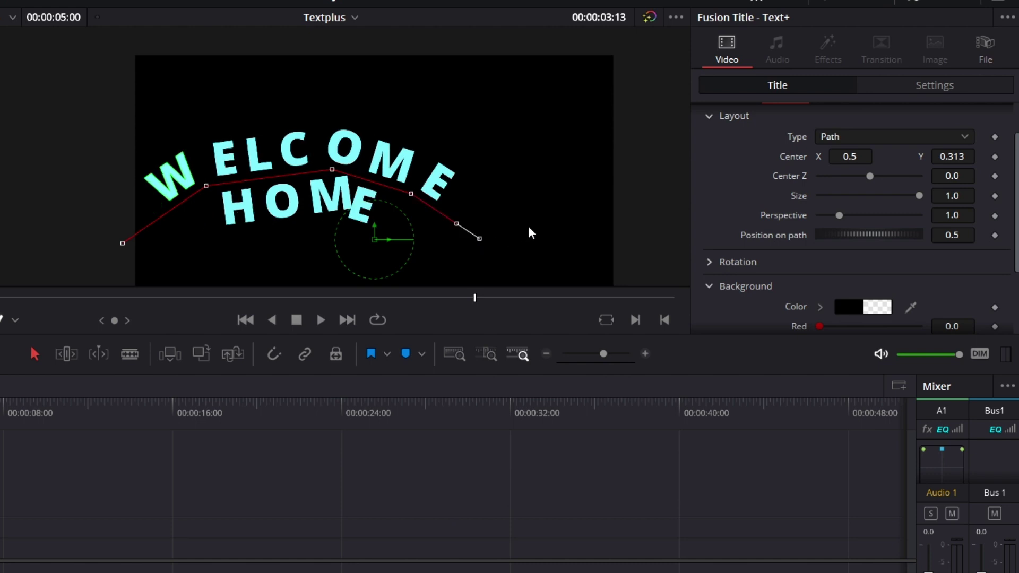
click(533, 224)
click(580, 200)
click(601, 157)
click(647, 136)
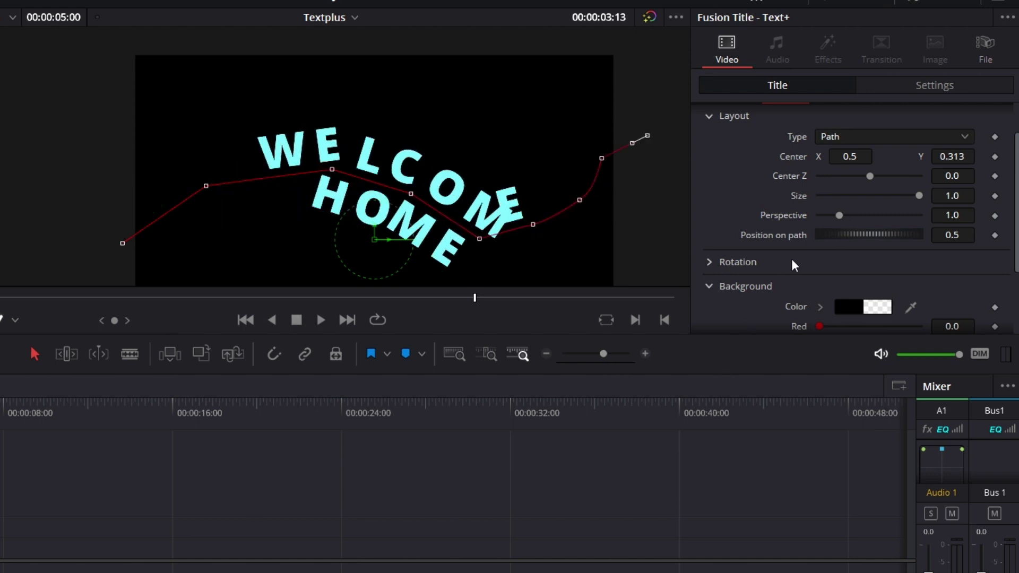
mouse_move(859, 235)
mouse_down()
mouse_move(809, 239)
mouse_move(885, 235)
mouse_move(812, 234)
mouse_move(854, 234)
mouse_up()
Return the title to a Point layout with zero rotation and tint the background red (0.724).
scroll(814, 181, up, 2)
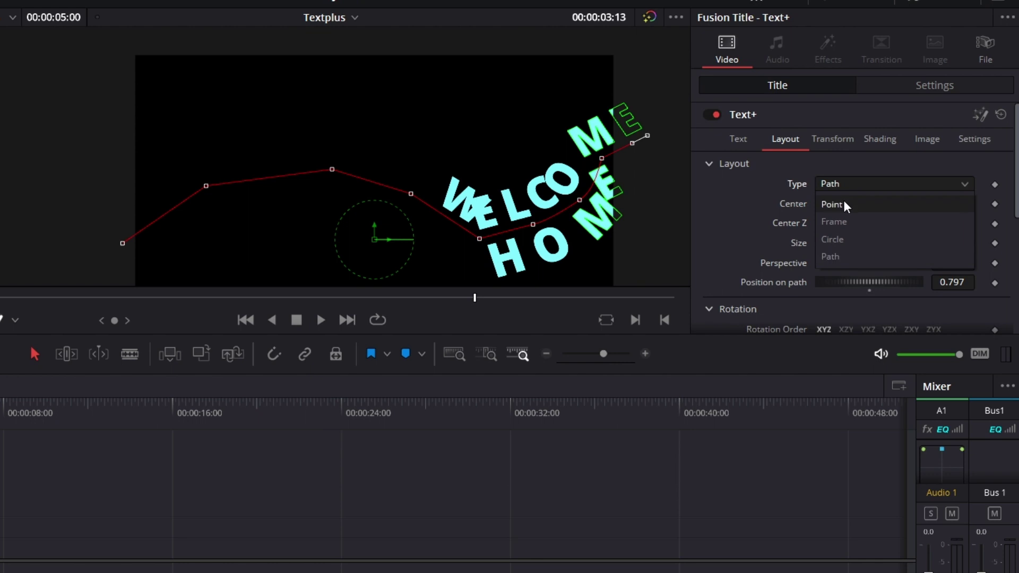
click(833, 204)
scroll(839, 266, down, 2)
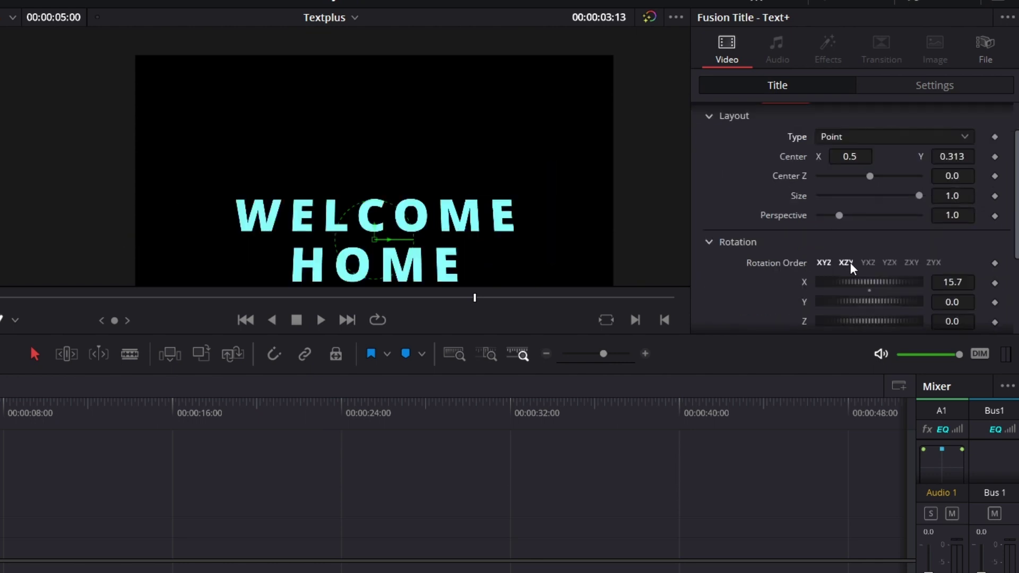
drag(838, 280, 784, 311)
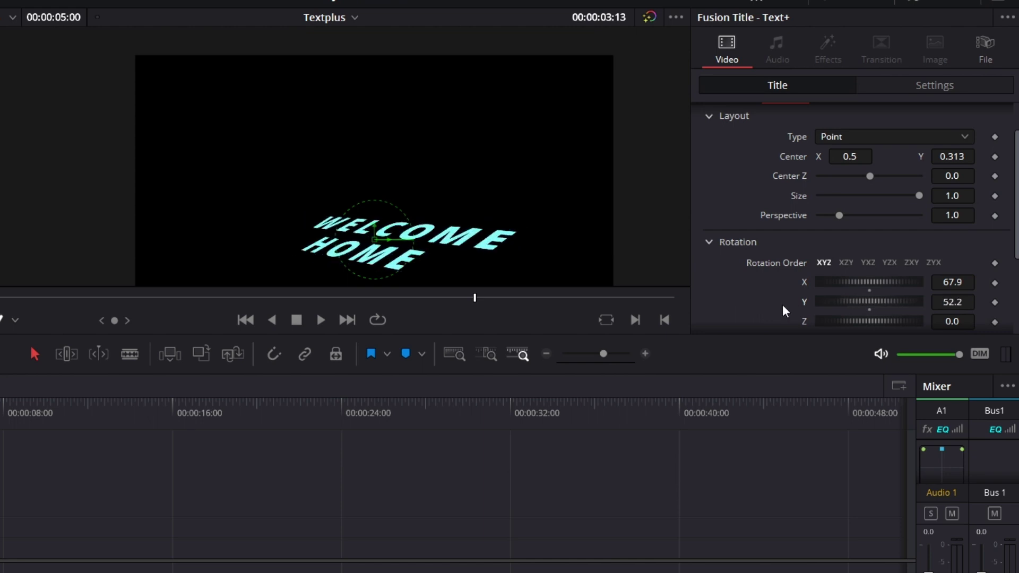
scroll(784, 311, down, 3)
mouse_move(857, 227)
mouse_down()
mouse_move(884, 224)
mouse_move(860, 227)
mouse_up()
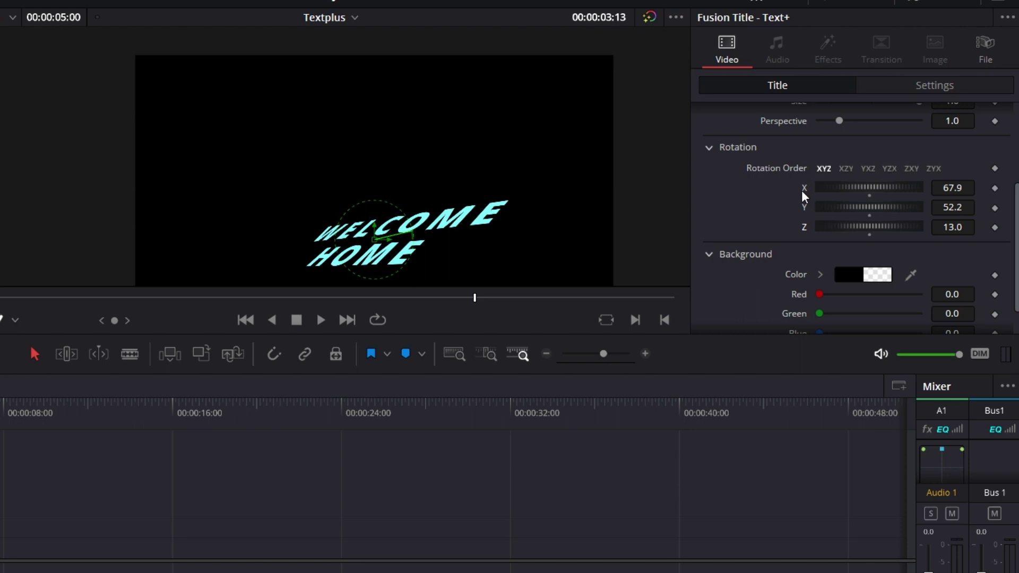
key(ctrl+z)
key(ctrl+z)
key(ctrl+z)
scroll(749, 221, down, 1)
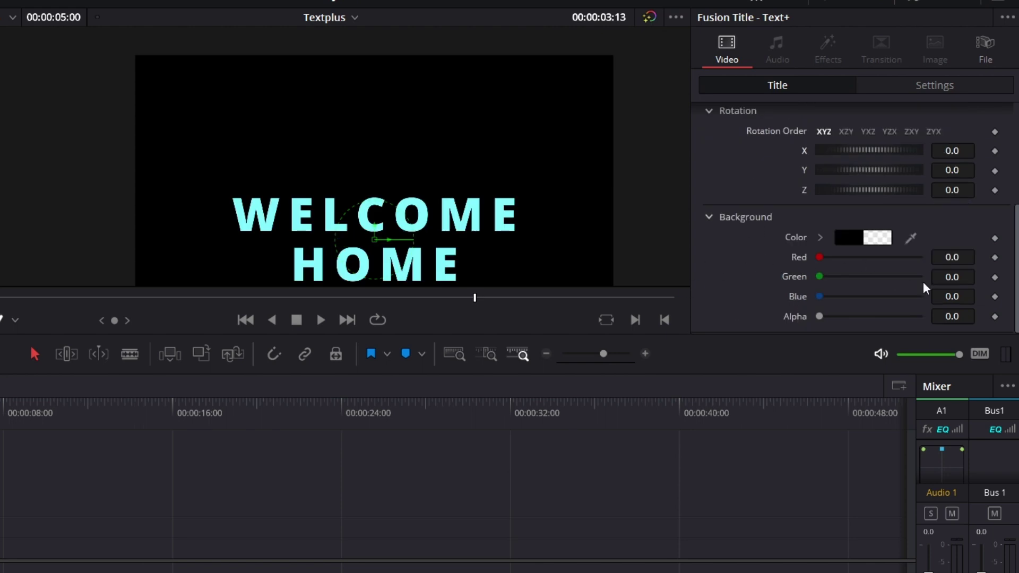
drag(819, 264, 893, 285)
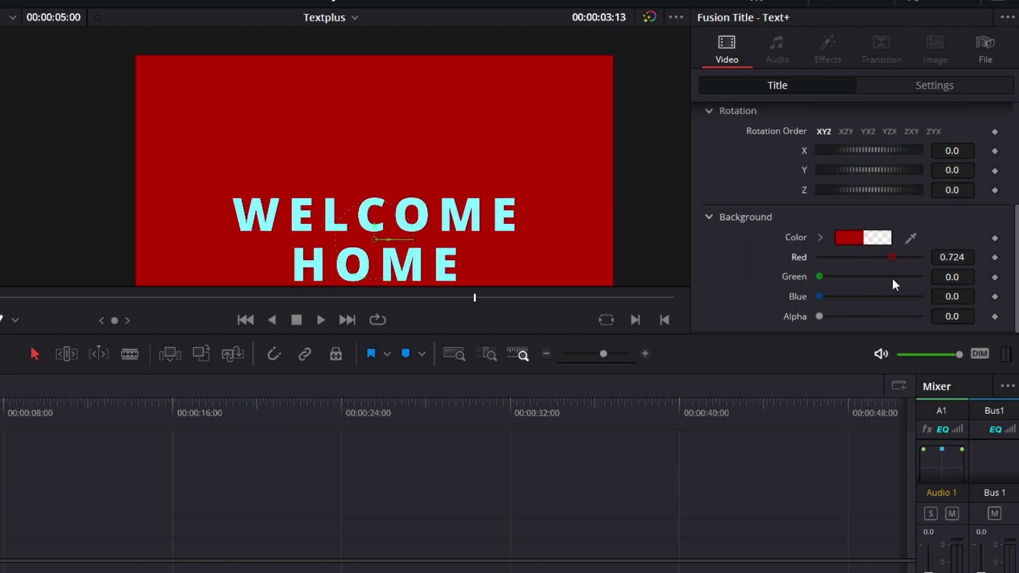
Reset the background to black and try rotating the title with transforms applied per line.
double_click(795, 256)
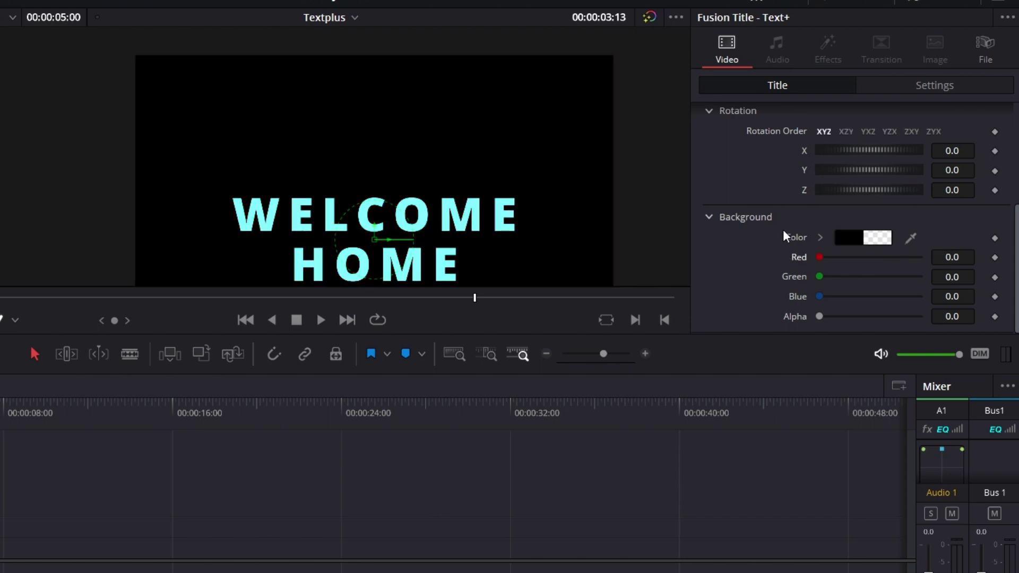
scroll(737, 202, up, 4)
scroll(738, 202, up, 1)
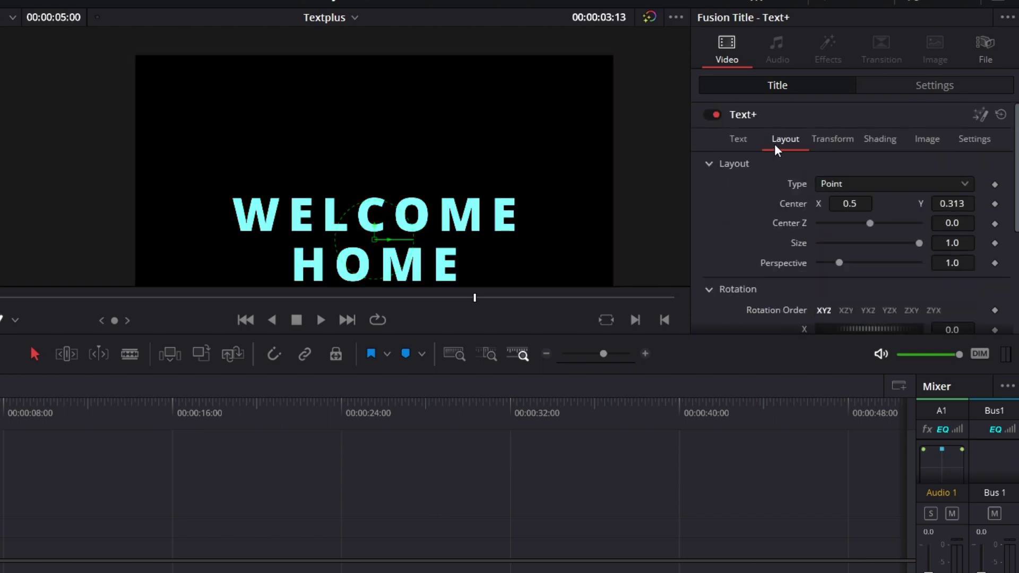
click(842, 139)
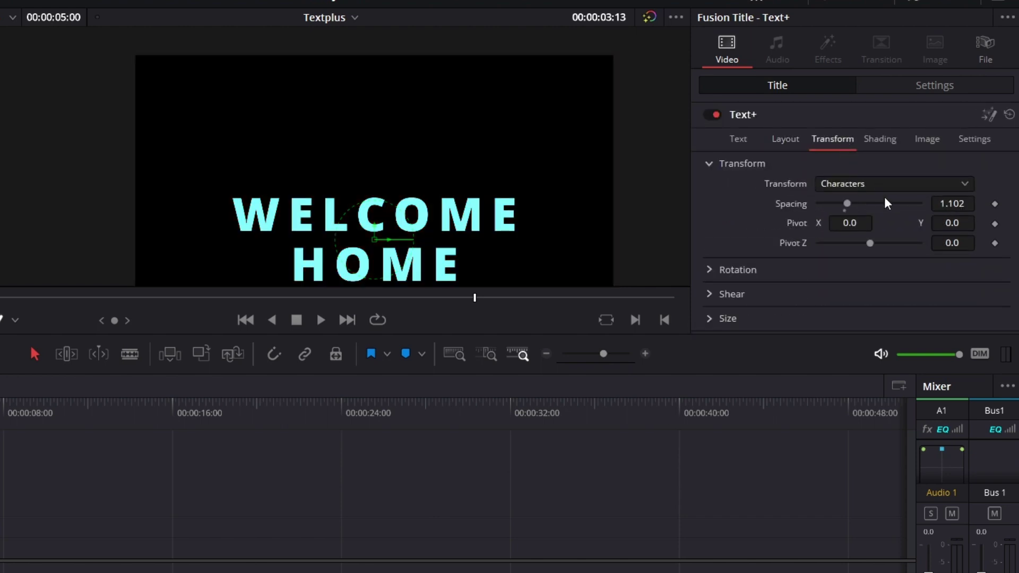
click(899, 184)
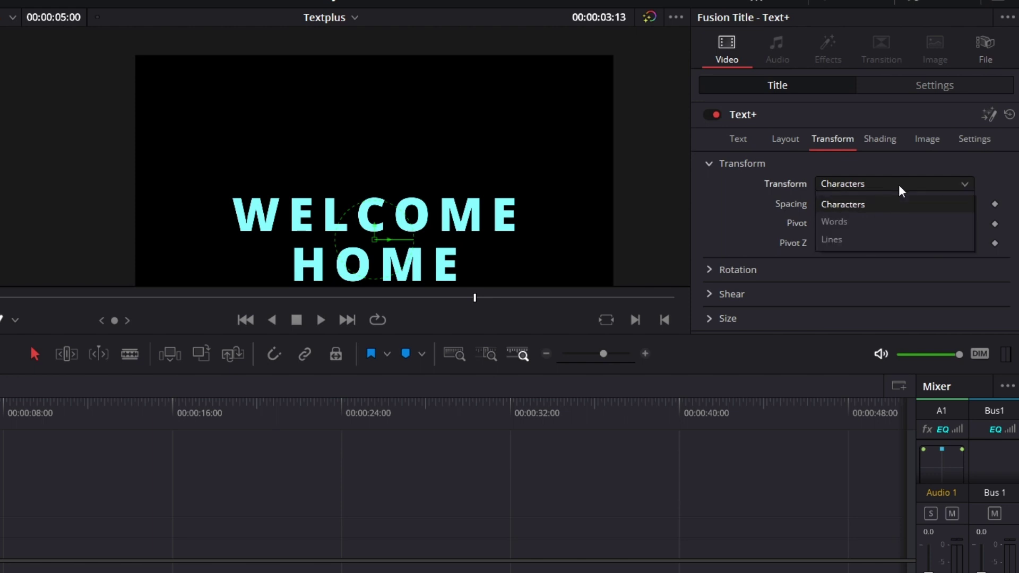
click(873, 243)
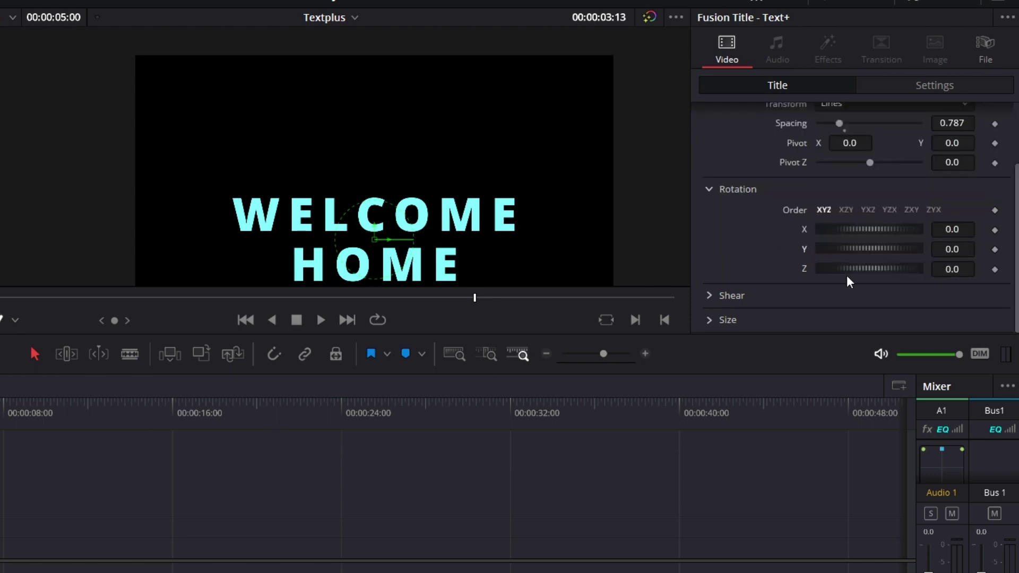
mouse_move(846, 275)
mouse_down()
mouse_move(898, 282)
mouse_move(848, 286)
mouse_up()
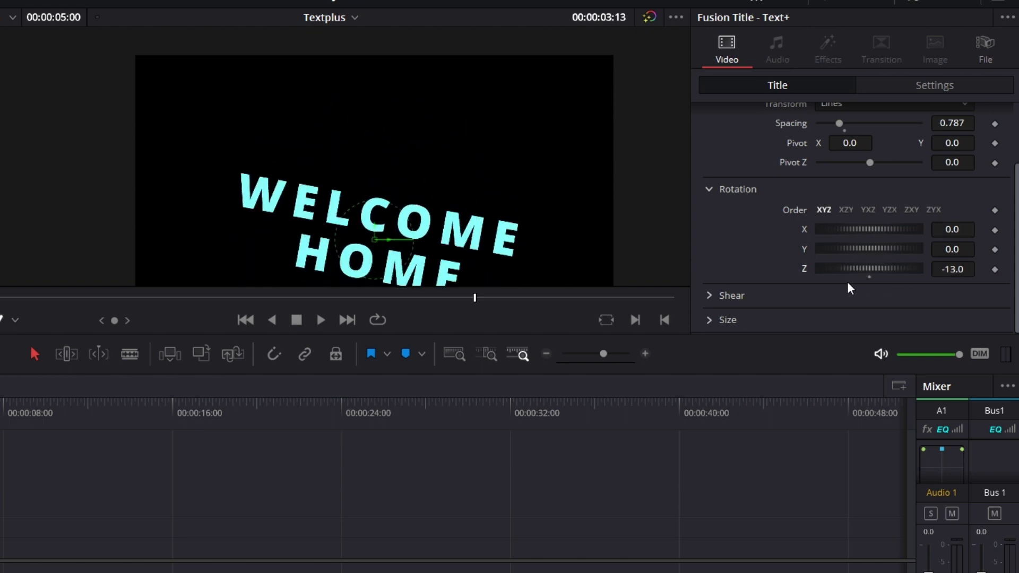
Switch Transform to Characters, rotate the characters, then reset rotation to zero.
scroll(791, 222, up, 3)
click(852, 189)
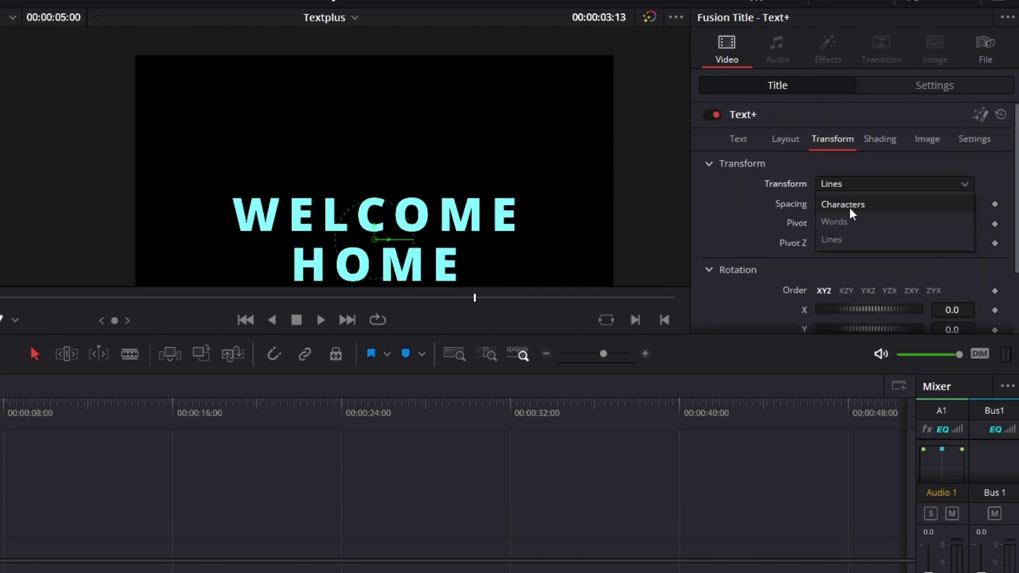
click(849, 205)
scroll(825, 286, down, 3)
drag(836, 256, 805, 230)
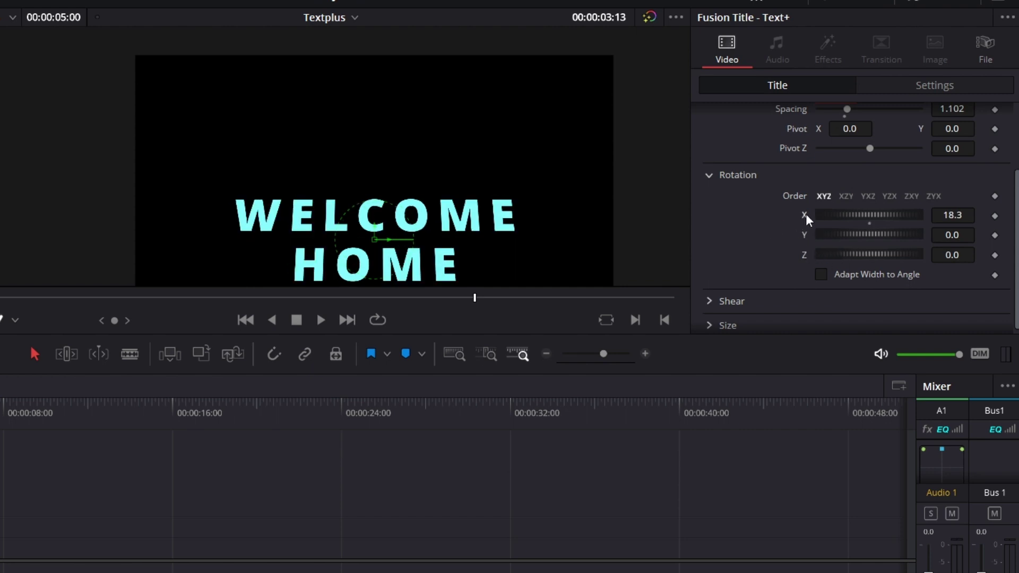
double_click(805, 214)
Slant the characters with Shear, then reset both shear values to zero.
scroll(767, 240, down, 1)
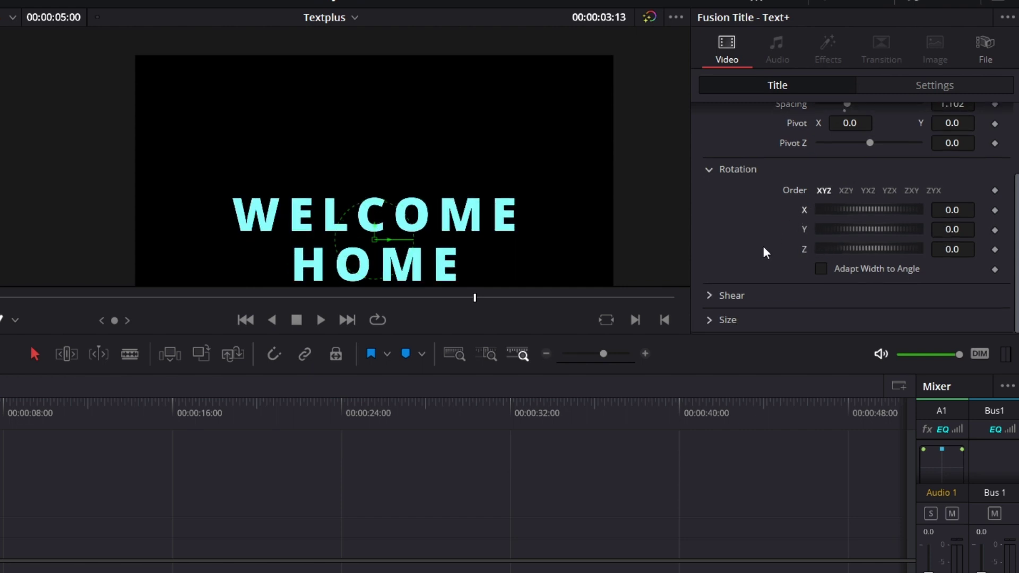
click(707, 296)
drag(865, 275, 869, 298)
double_click(802, 275)
double_click(805, 294)
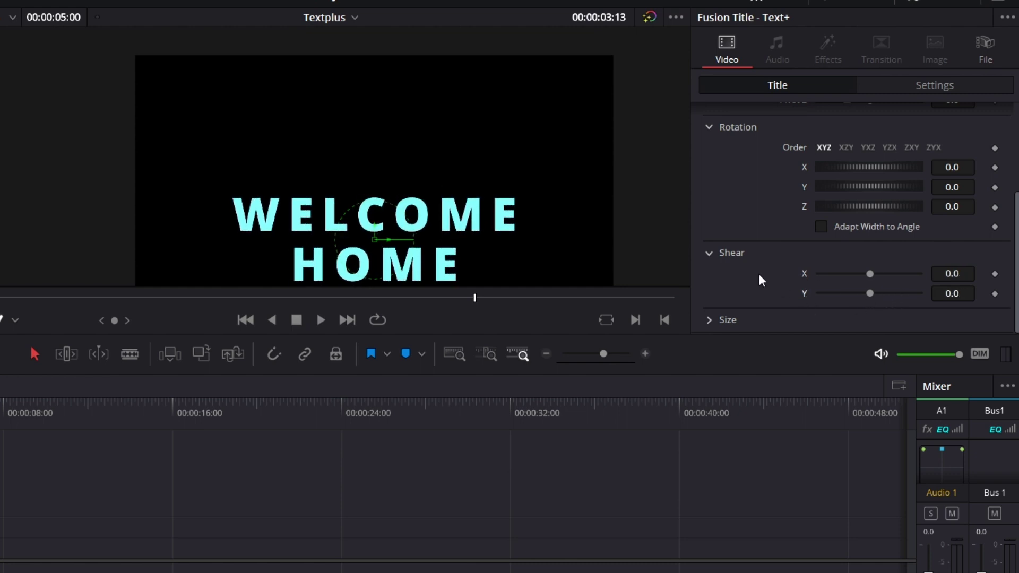
Stretch the characters with Size, then reset horizontal and vertical size to 1.0.
click(709, 319)
scroll(742, 281, down, 1)
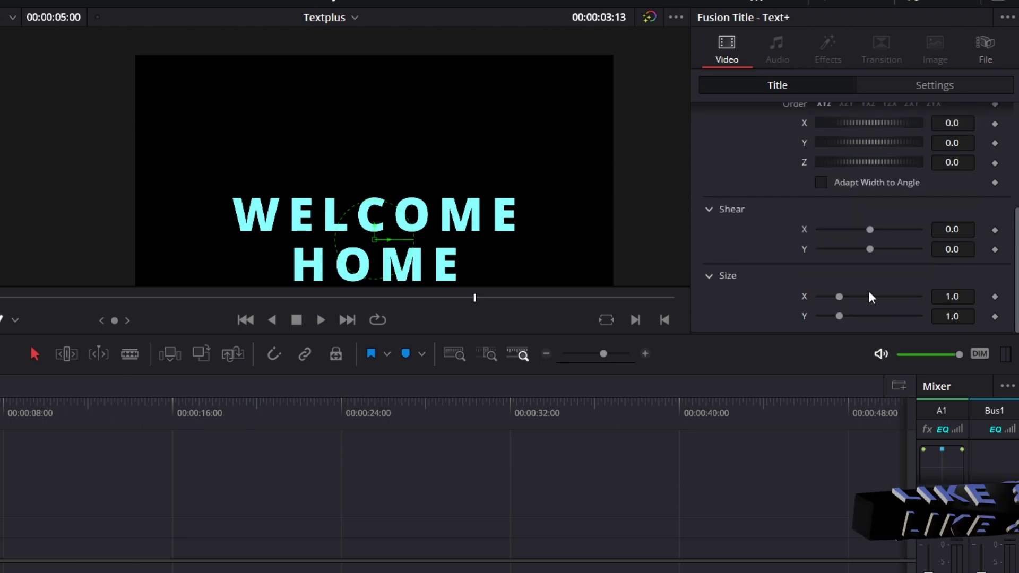
drag(840, 295, 880, 321)
double_click(805, 297)
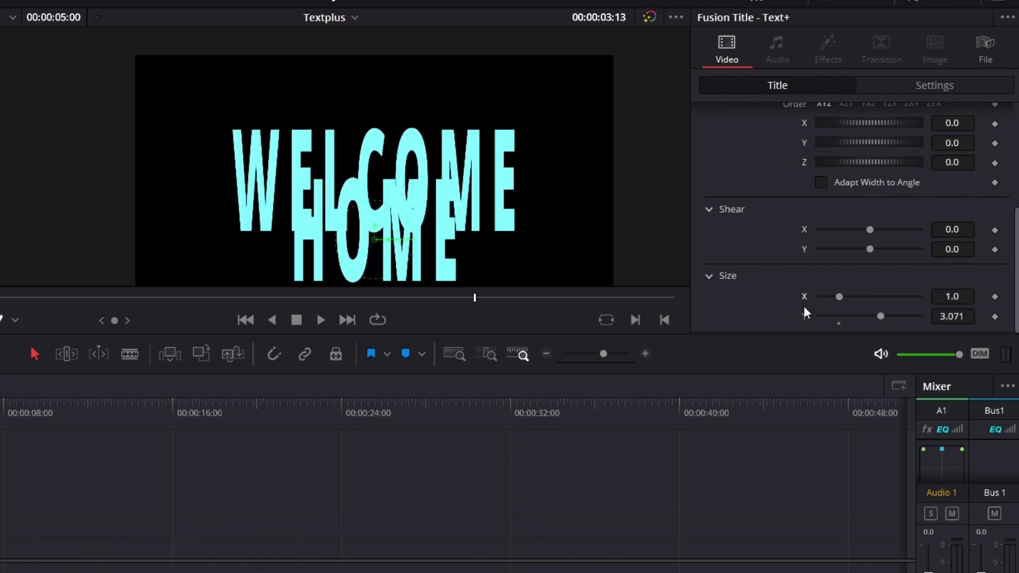
double_click(803, 315)
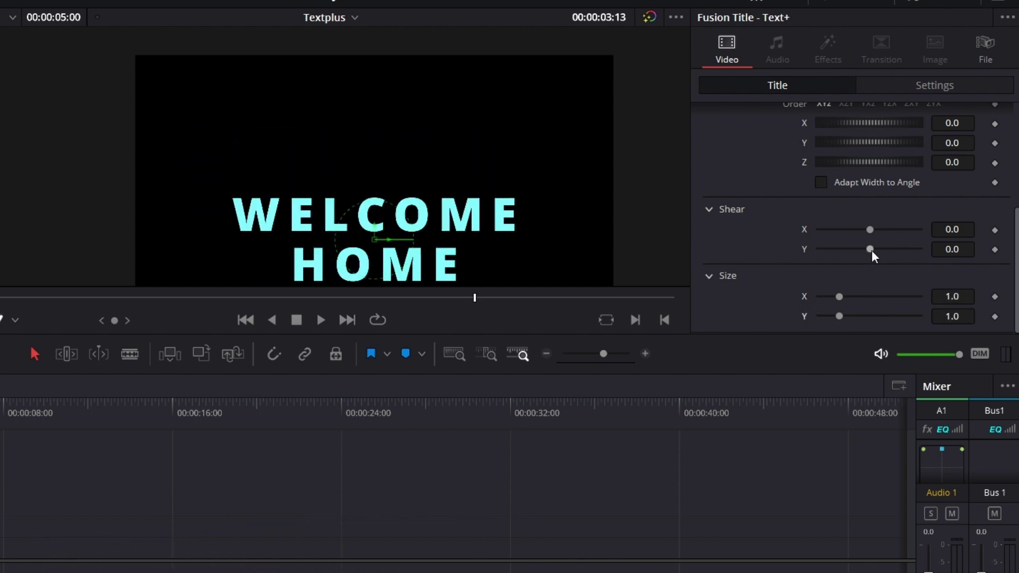
scroll(871, 255, up, 4)
Lower the element 1 fill's Green to 0.685 for light blue, ending on plain filled text.
click(881, 140)
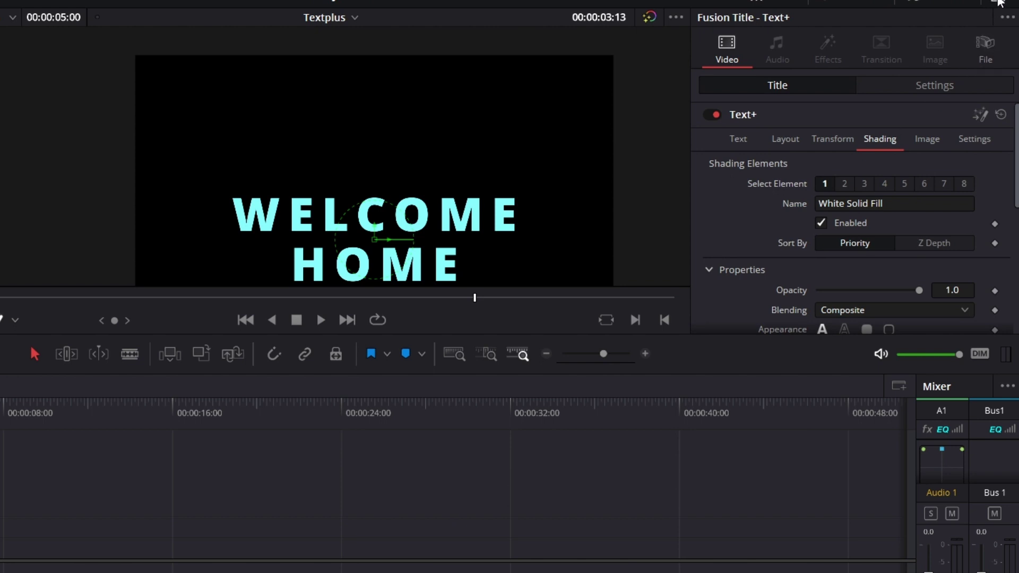
click(997, 4)
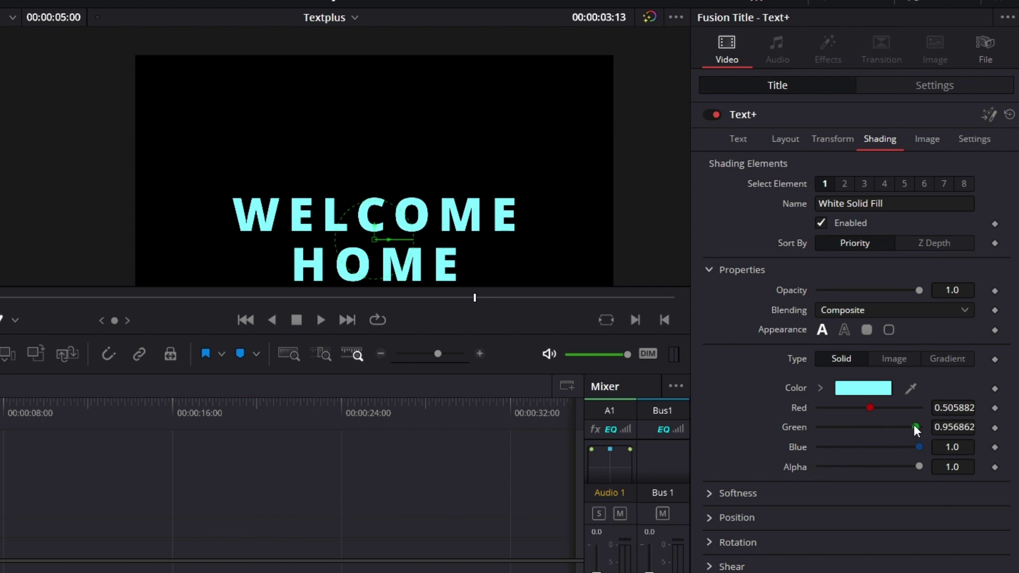
drag(916, 427, 887, 427)
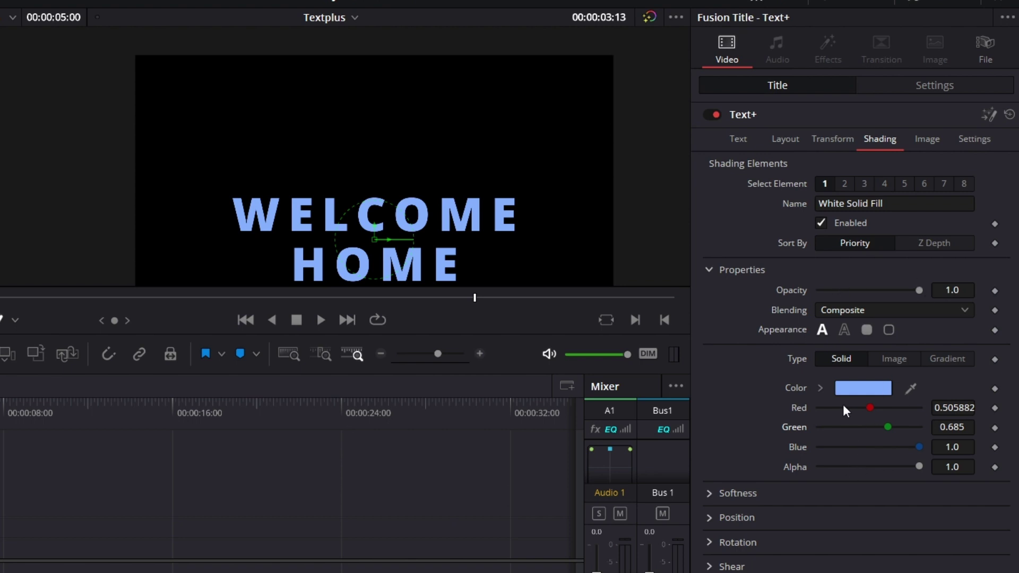
click(844, 329)
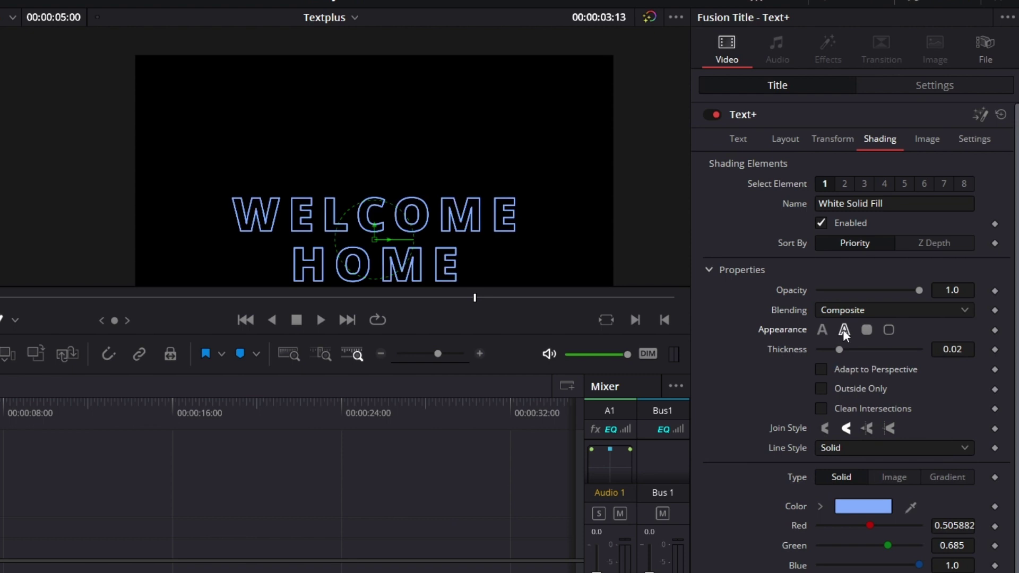
click(867, 330)
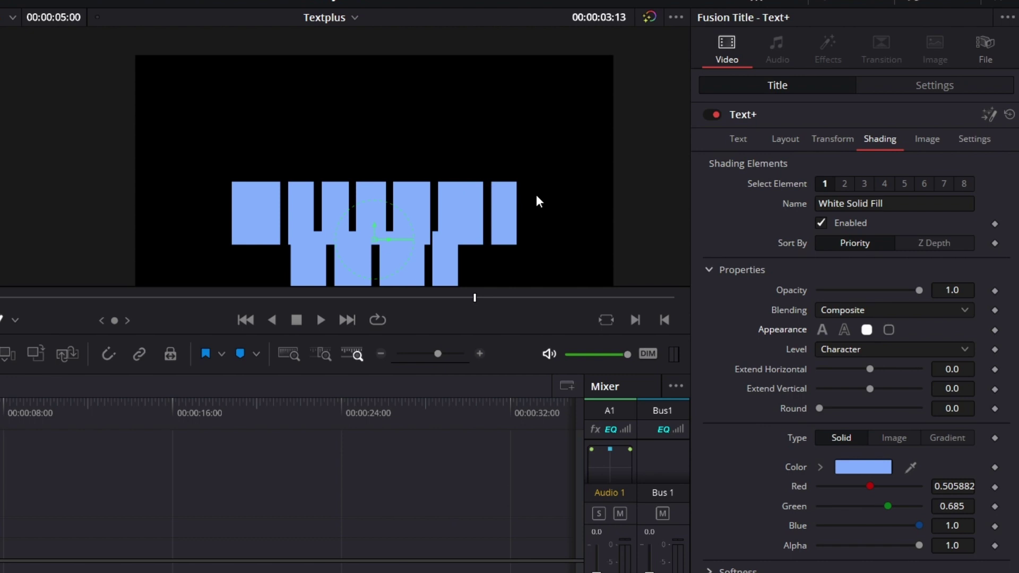
click(889, 330)
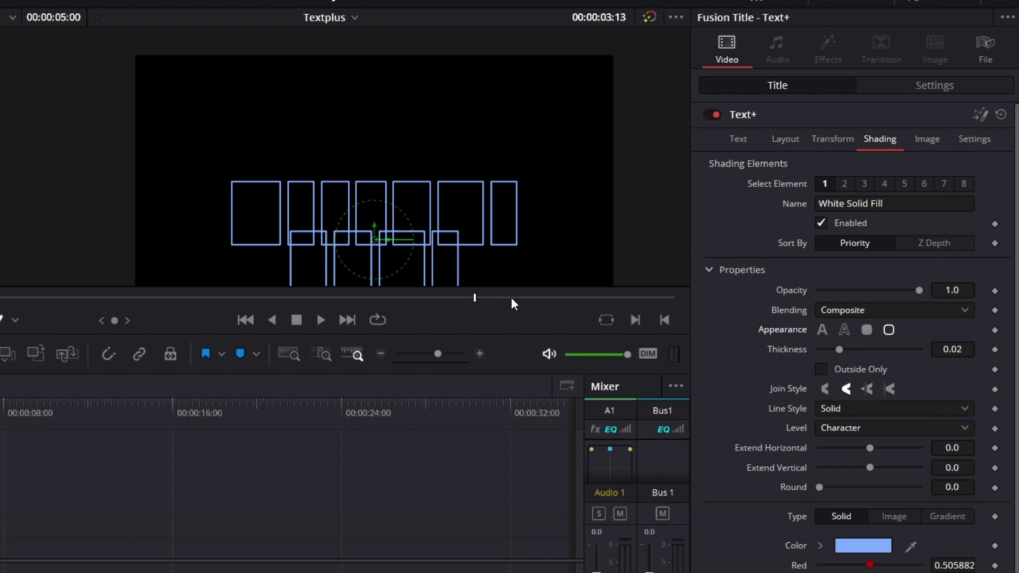
click(822, 330)
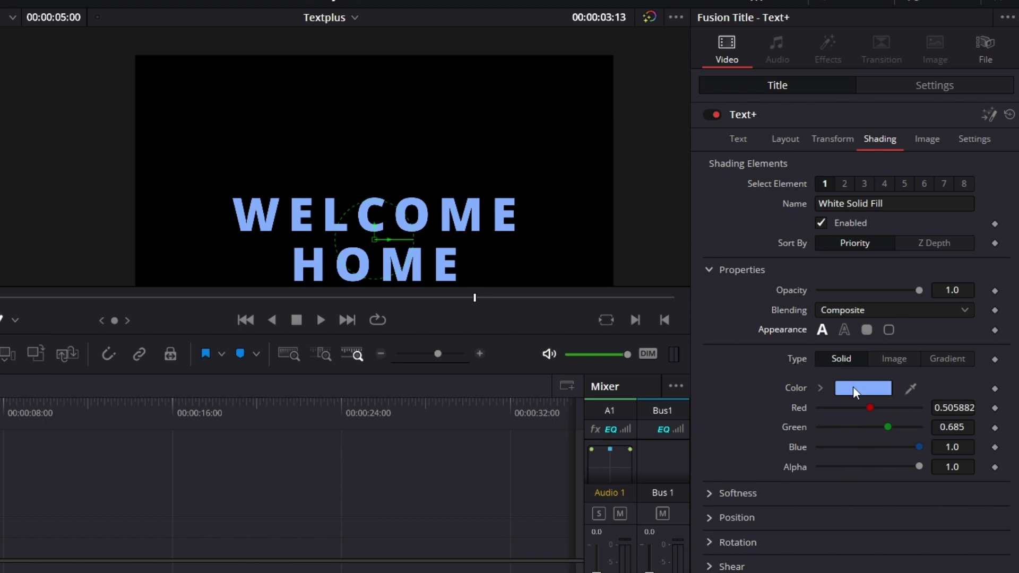
Switch the fill to a Gradient whose first stop is dark red #a50609.
click(936, 356)
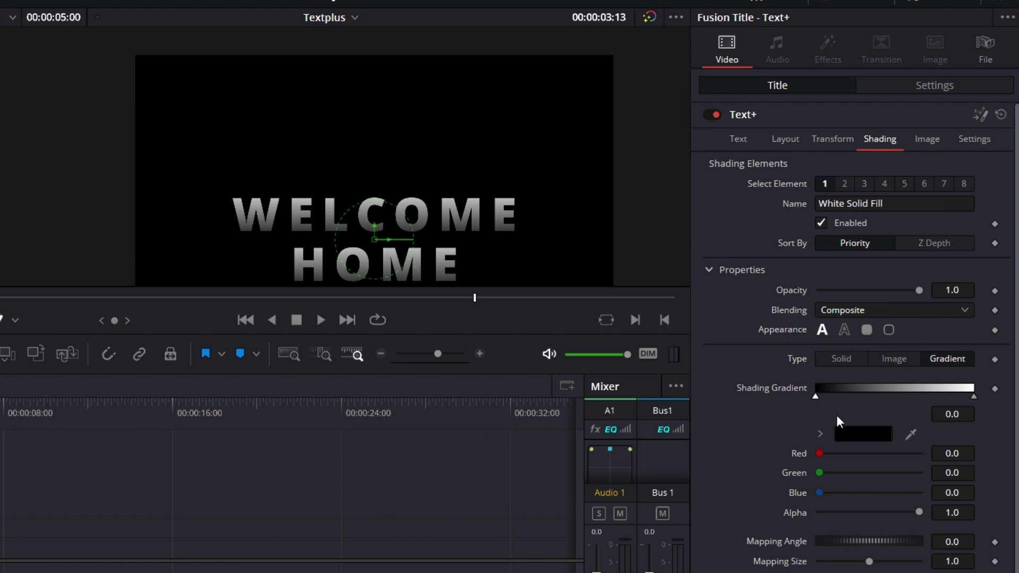
click(855, 435)
drag(336, 237, 322, 205)
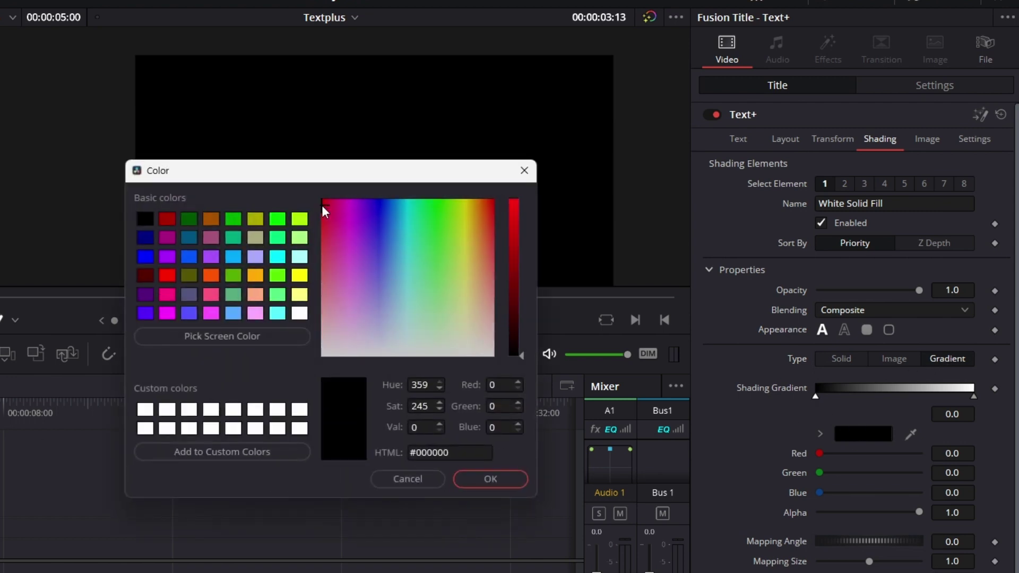
click(518, 255)
click(486, 477)
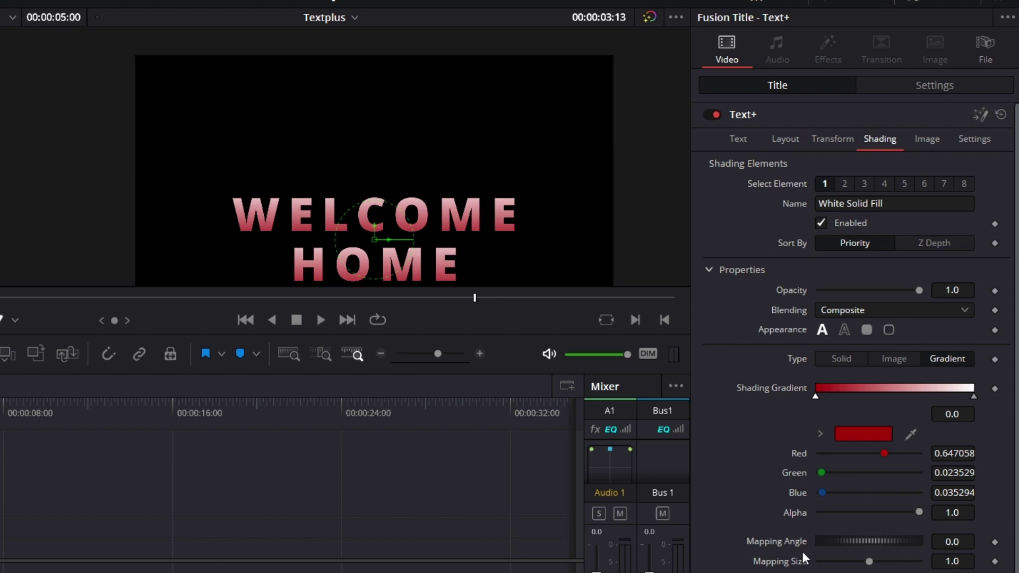
Fill the title letters with an image from a browsed file, mapped as Full Image across WELCOME HOME.
click(897, 360)
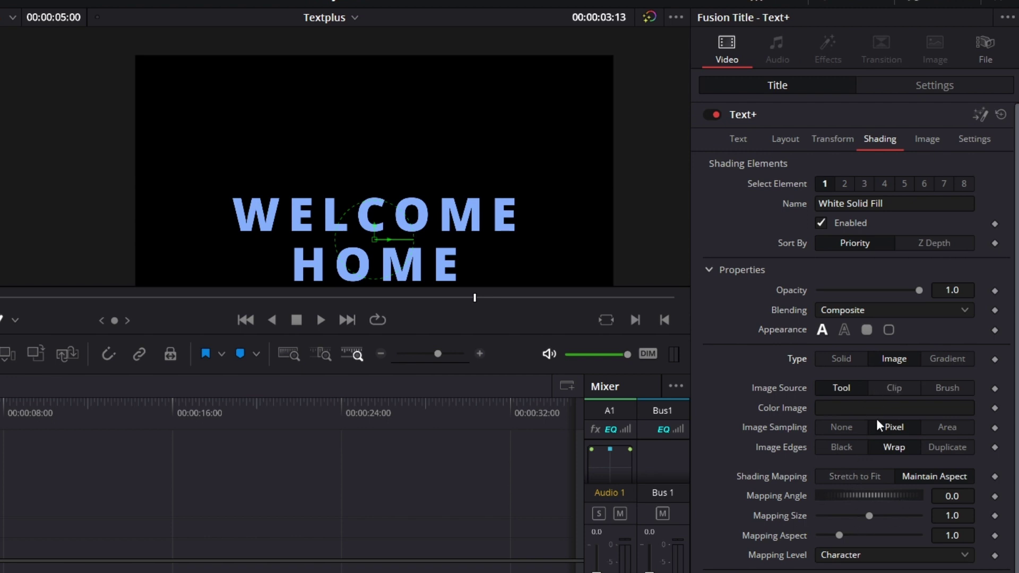
click(895, 388)
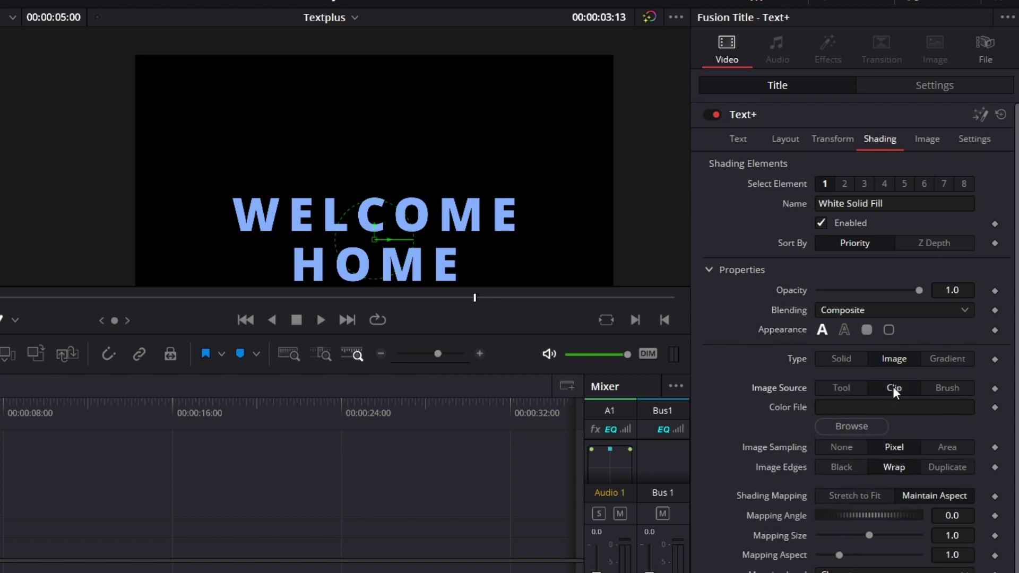
click(867, 425)
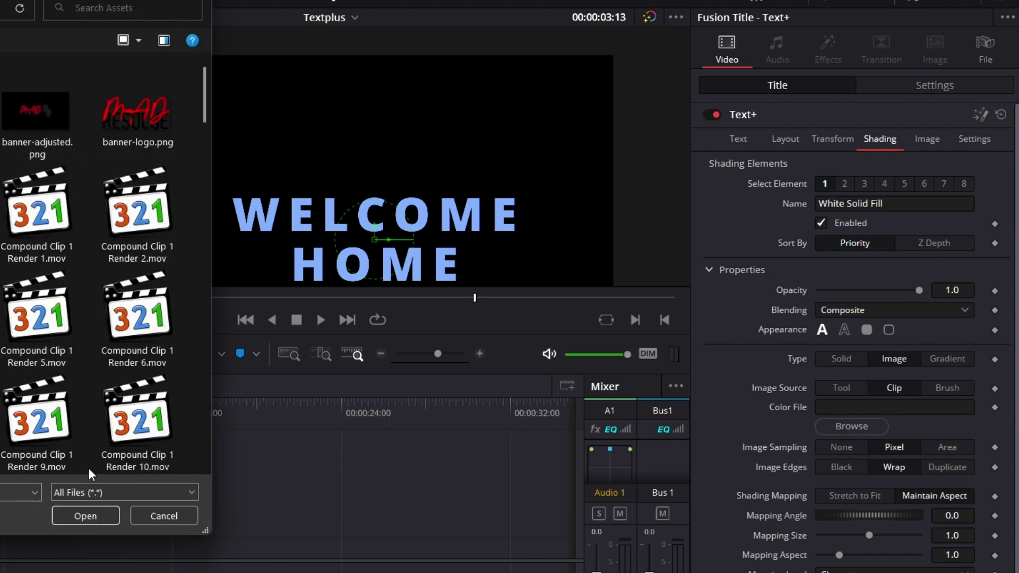
click(85, 516)
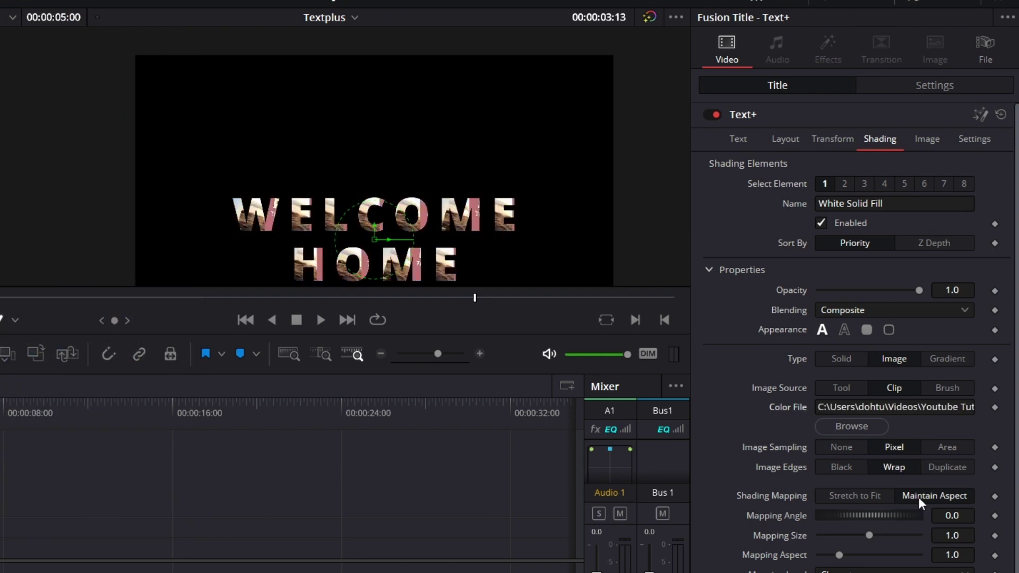
scroll(764, 428, down, 1)
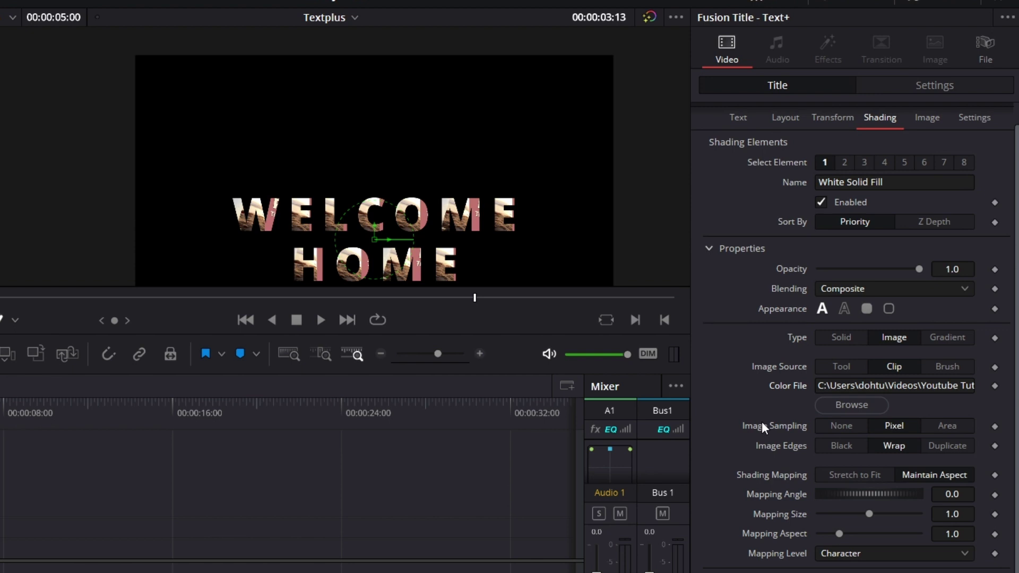
click(879, 553)
click(849, 507)
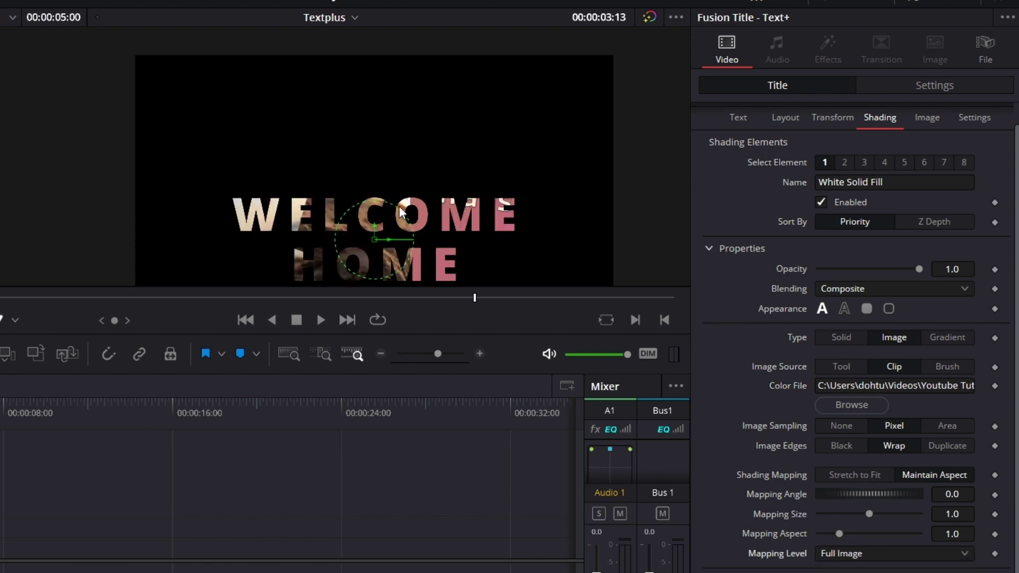
scroll(855, 373, up, 1)
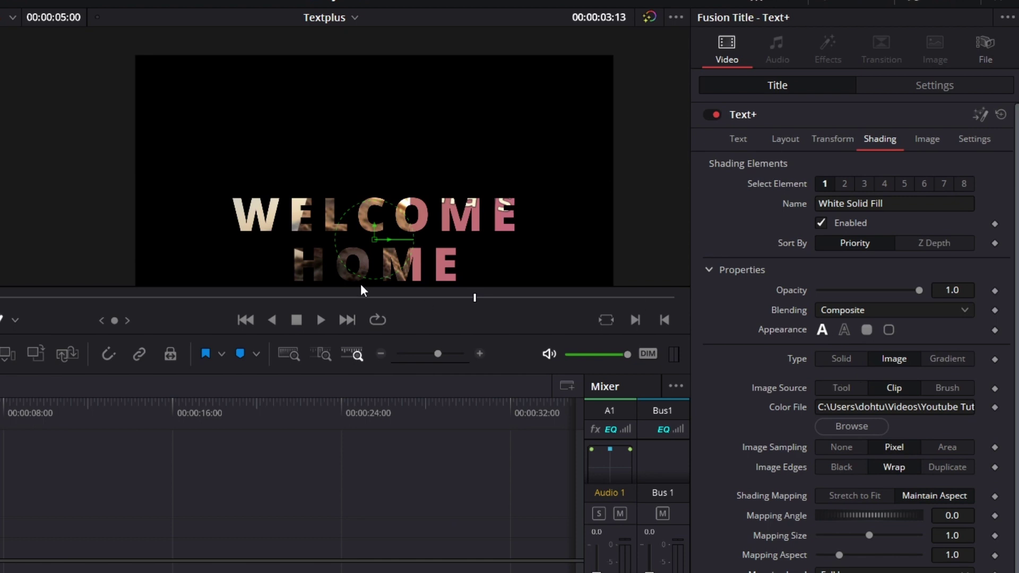
Enlarge the title text to size 1 in the Text settings.
click(738, 141)
drag(852, 360, 934, 361)
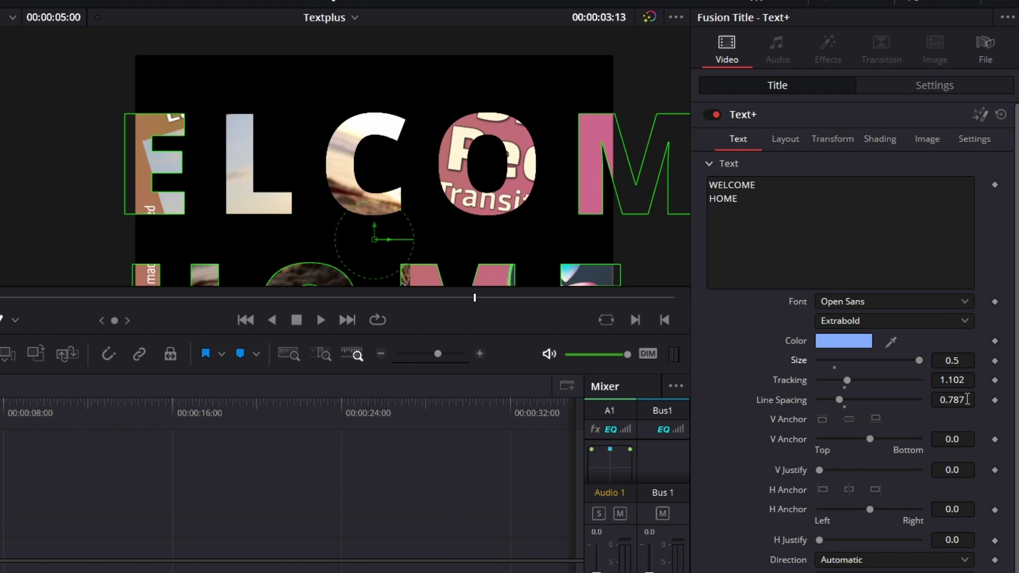
click(960, 360)
text(1)
key(Tab)
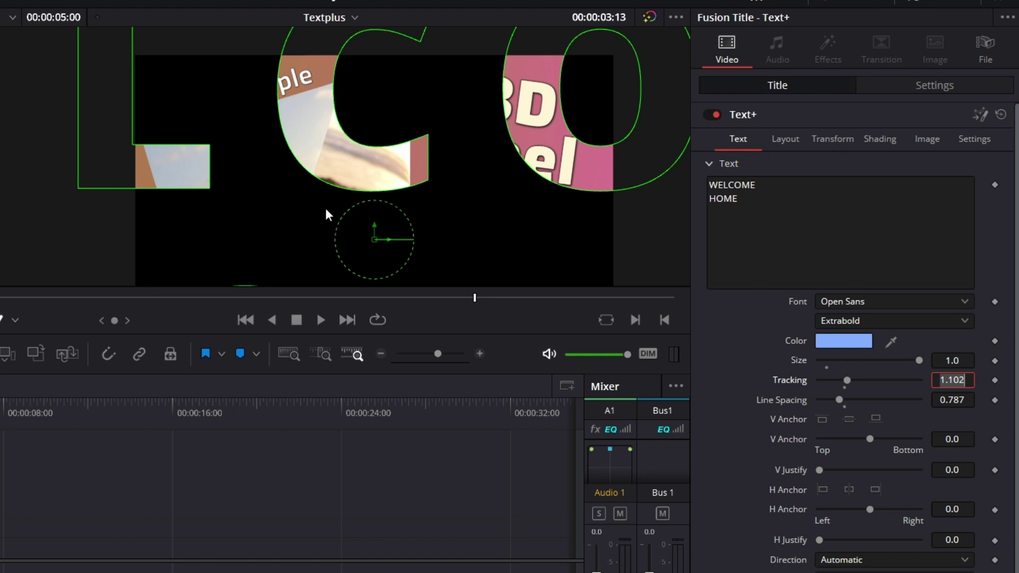
click(373, 240)
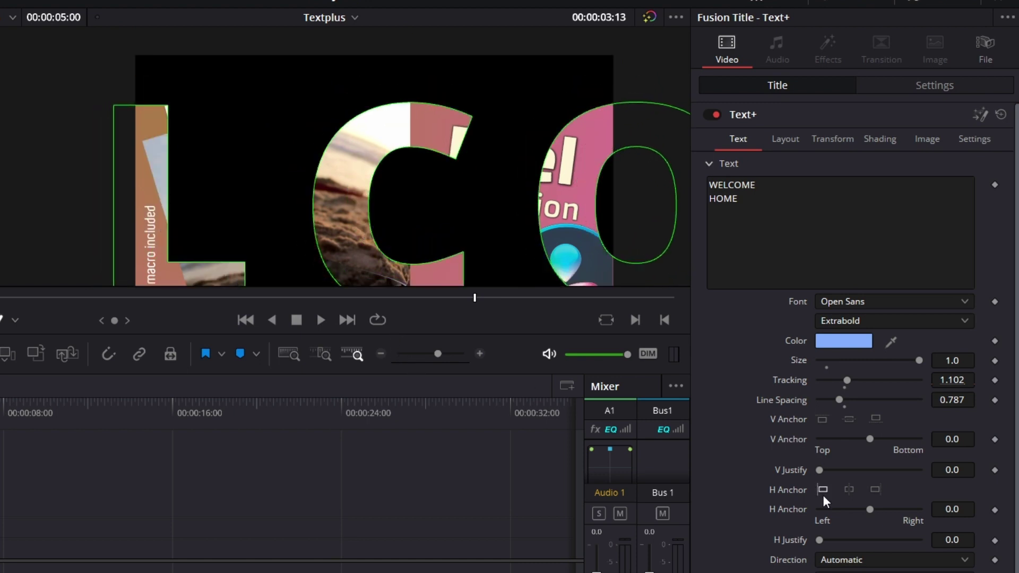
click(877, 139)
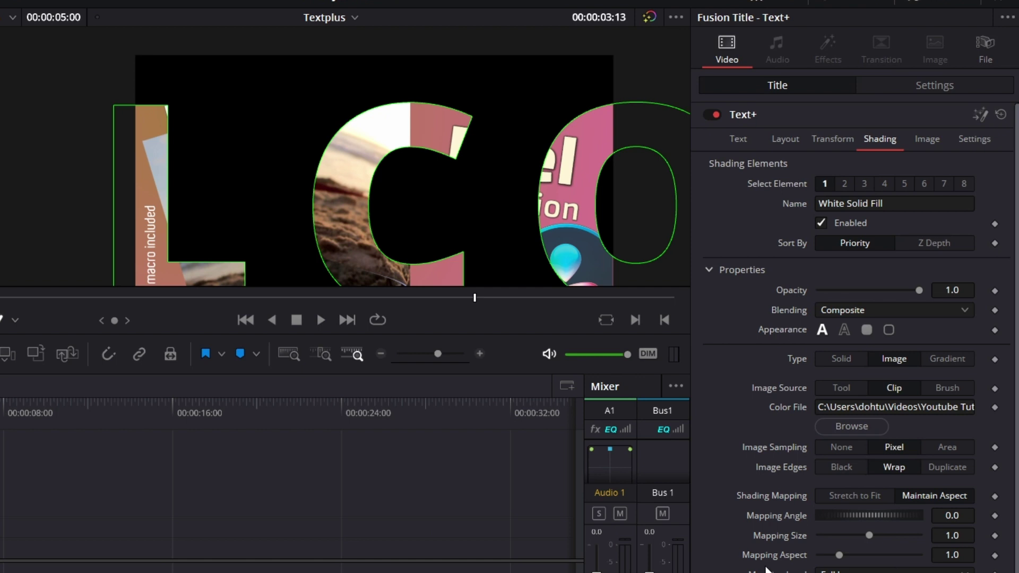
Switch the fill back to Solid and shrink the title text to fit the frame.
click(840, 358)
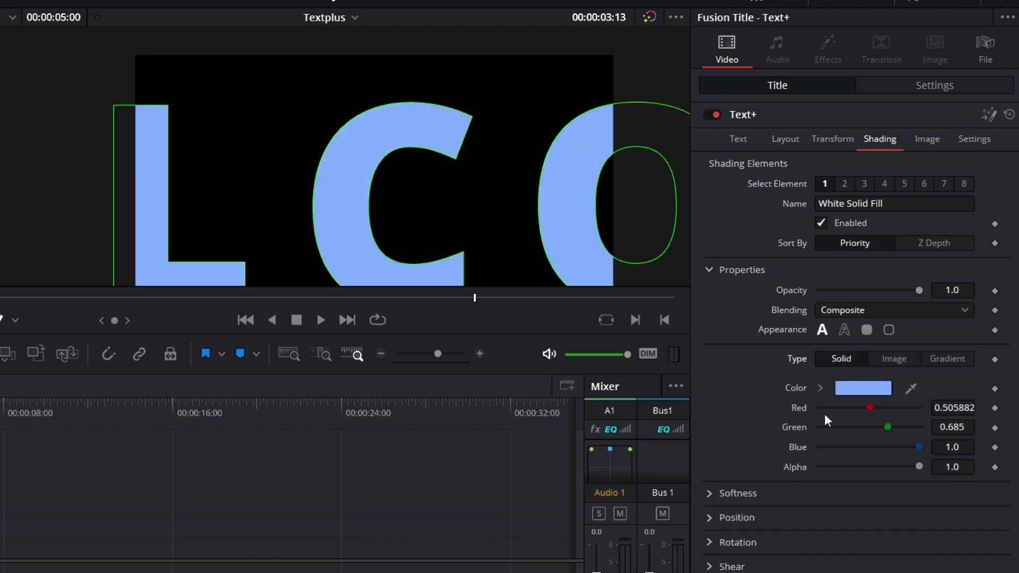
click(739, 140)
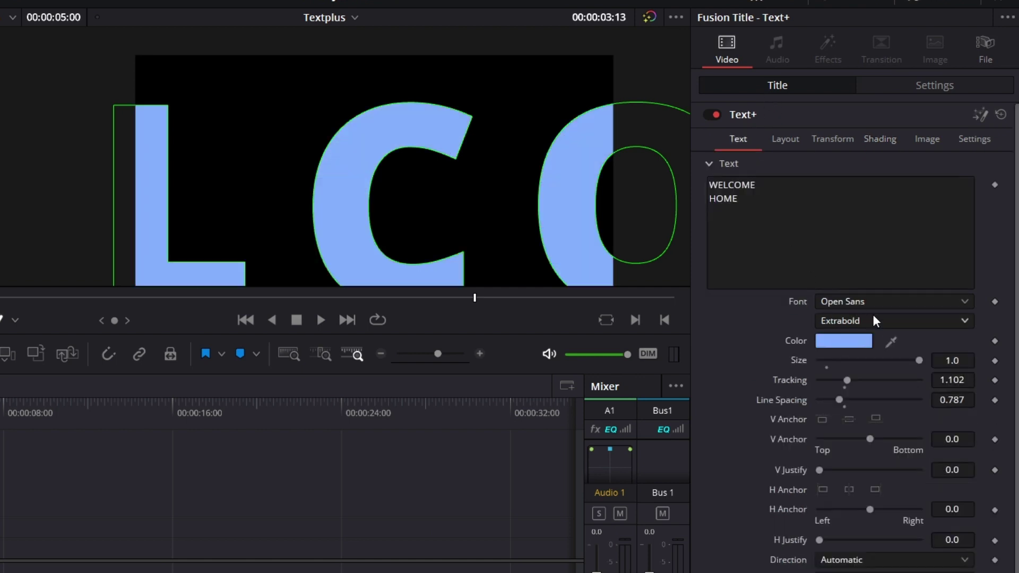
drag(919, 360, 837, 372)
Experiment with fill softness and glow, leaving softness X at 0.0 and Y reduced to 0.94.
click(879, 140)
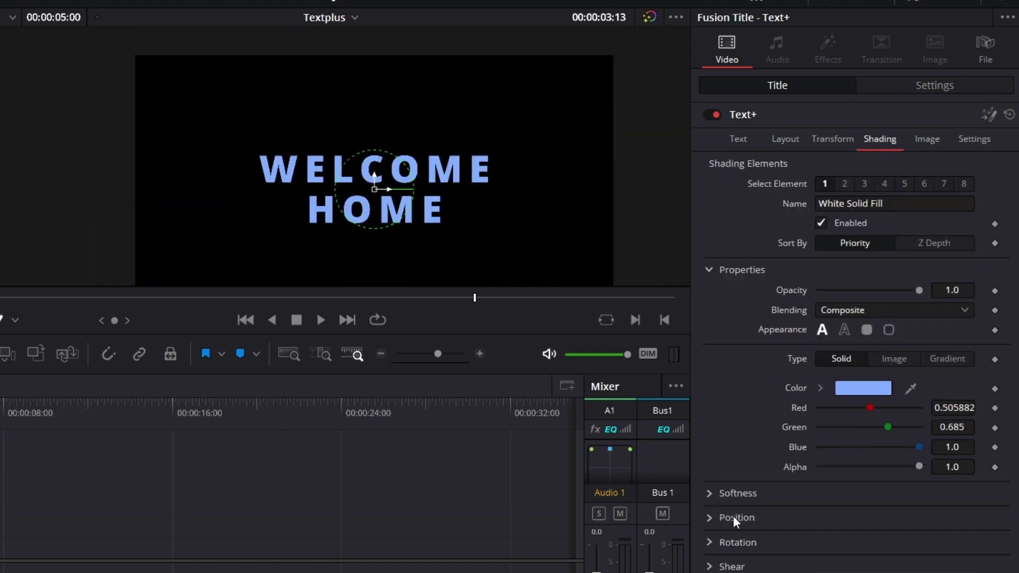
click(708, 492)
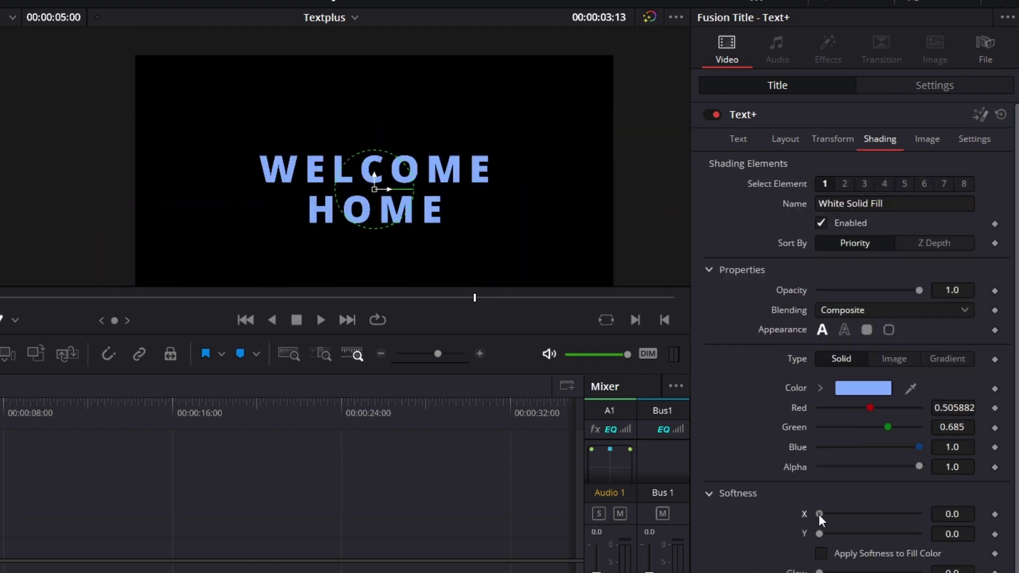
drag(819, 514, 959, 528)
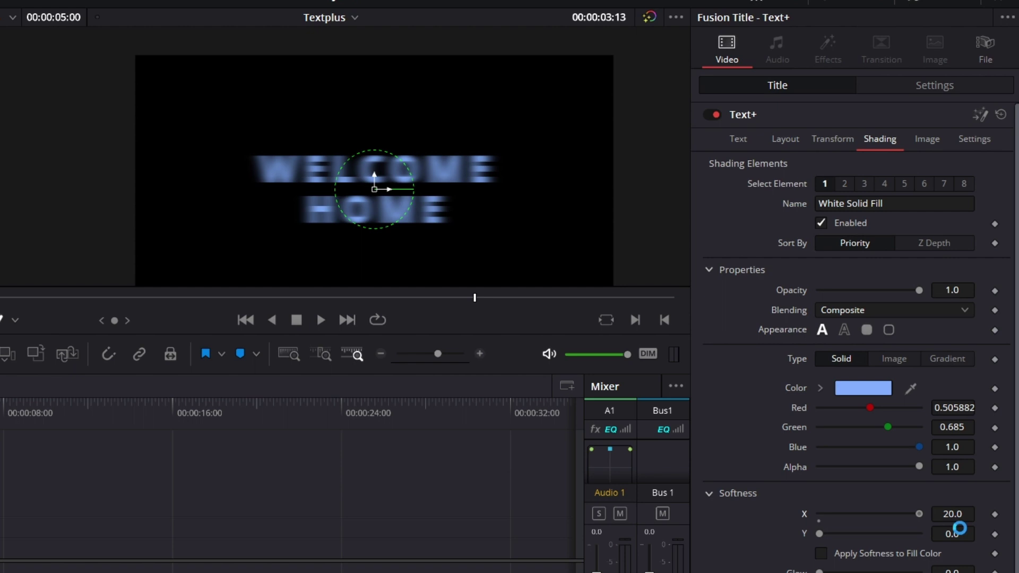
double_click(800, 509)
drag(820, 535, 1002, 568)
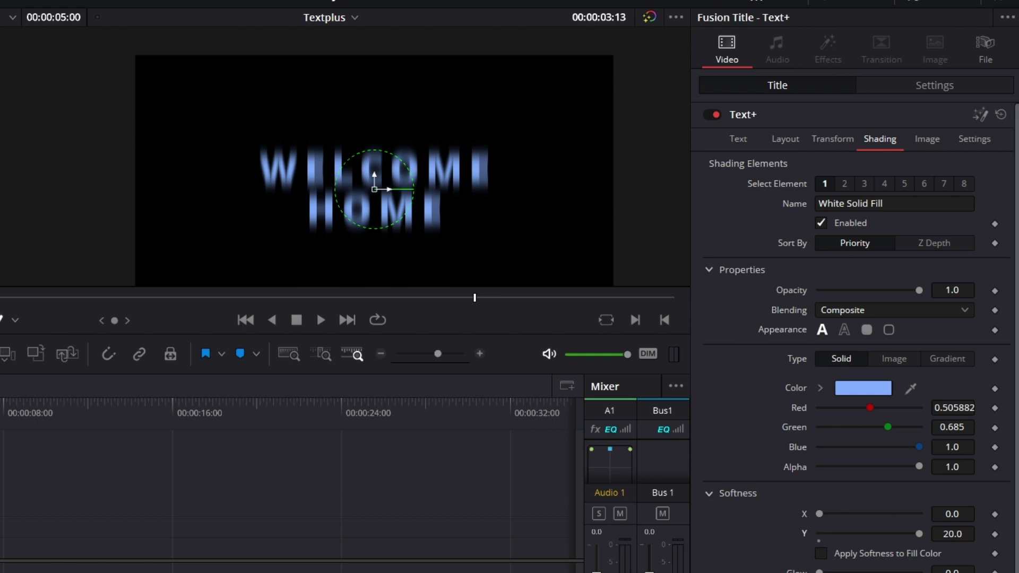
drag(819, 571, 910, 570)
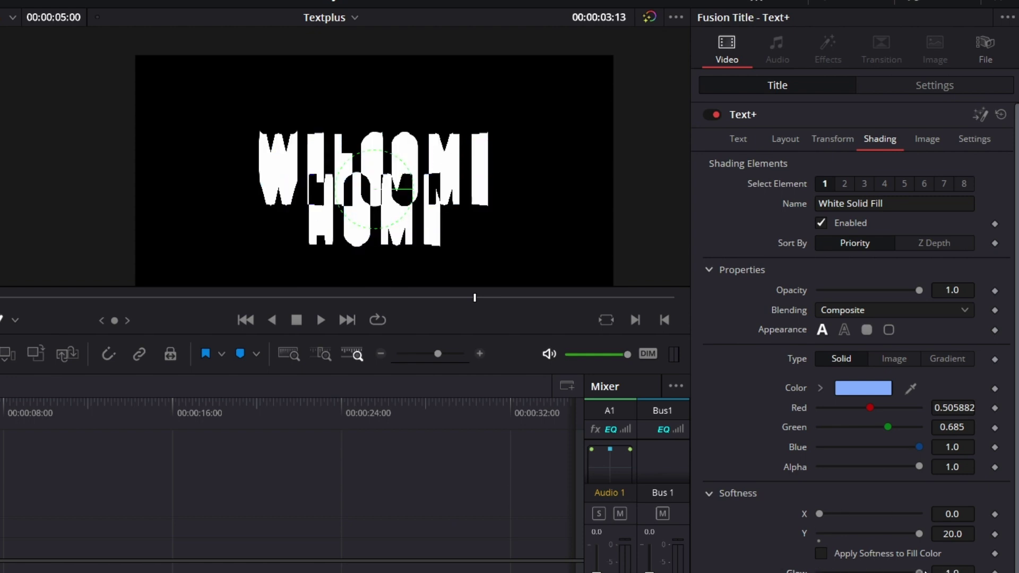
drag(919, 534, 826, 533)
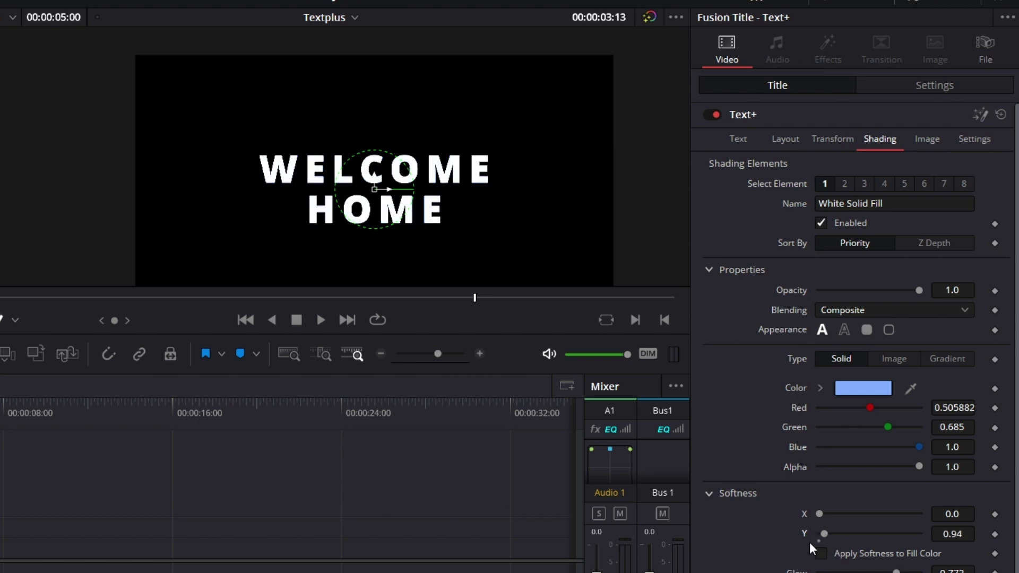
Undo the softness and glow changes and review the Shading element 1 properties.
key(ctrl+z)
scroll(734, 533, down, 5)
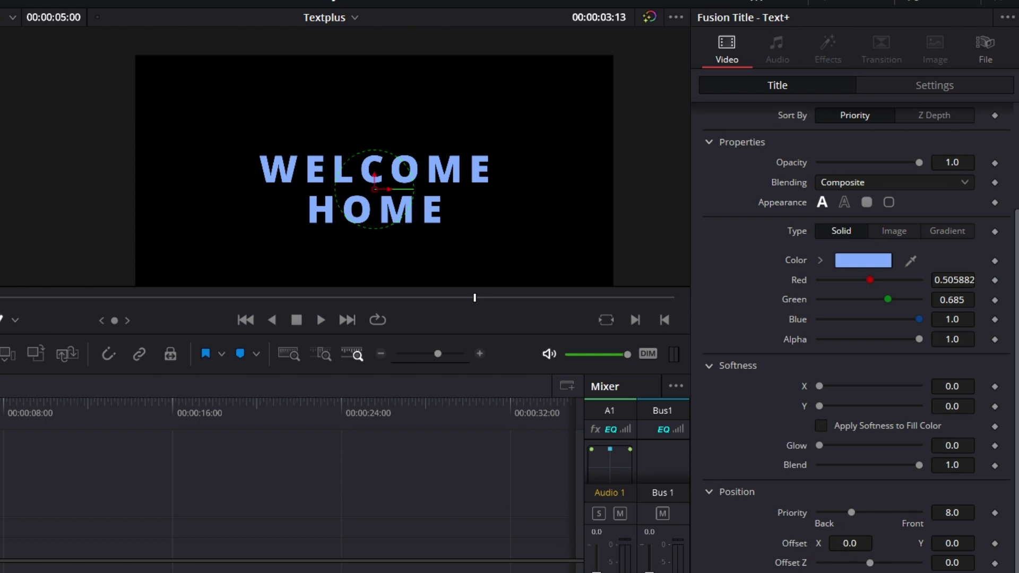
scroll(828, 566, down, 2)
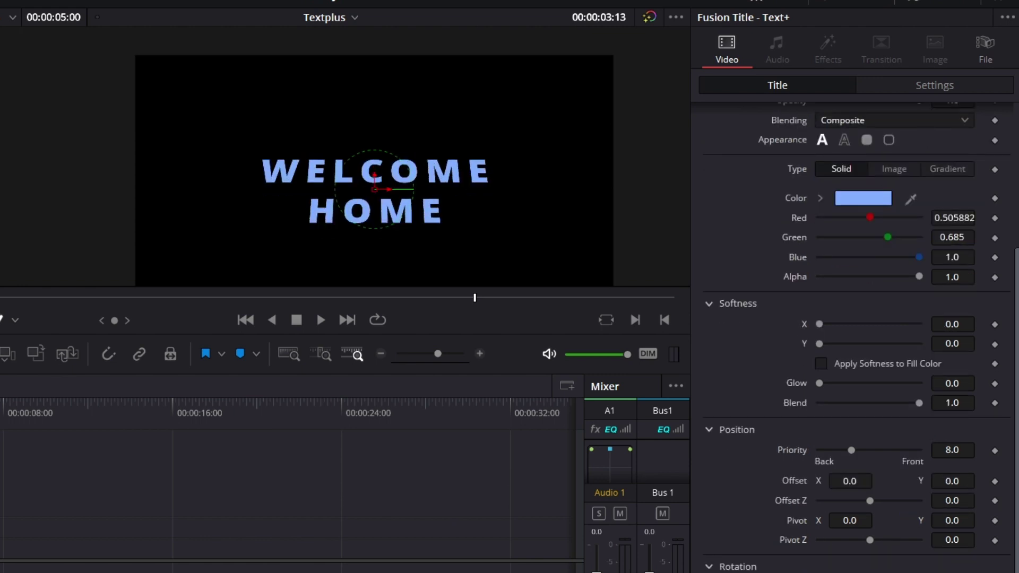
scroll(854, 329, down, 2)
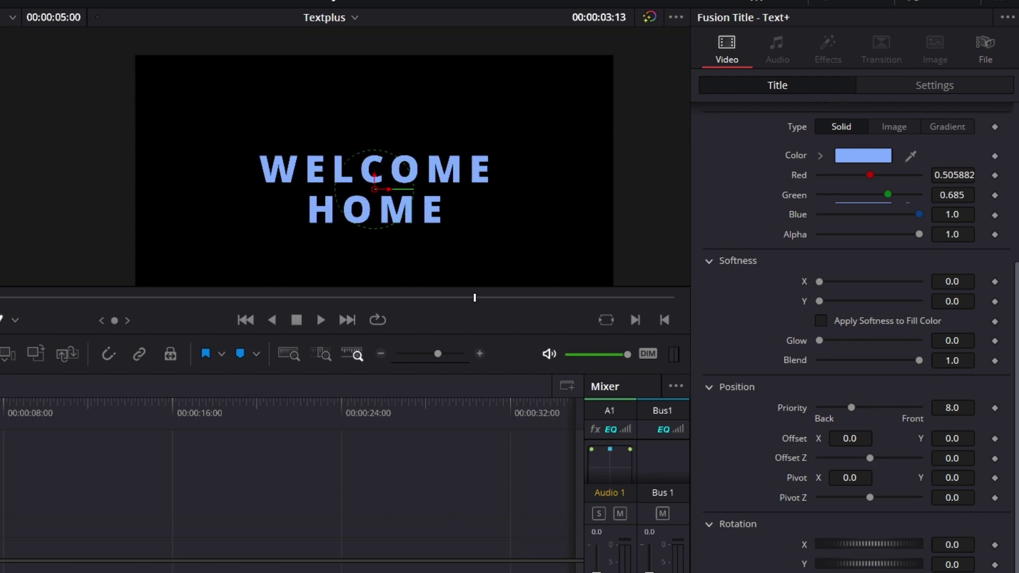
scroll(854, 329, down, 2)
scroll(830, 212, up, 13)
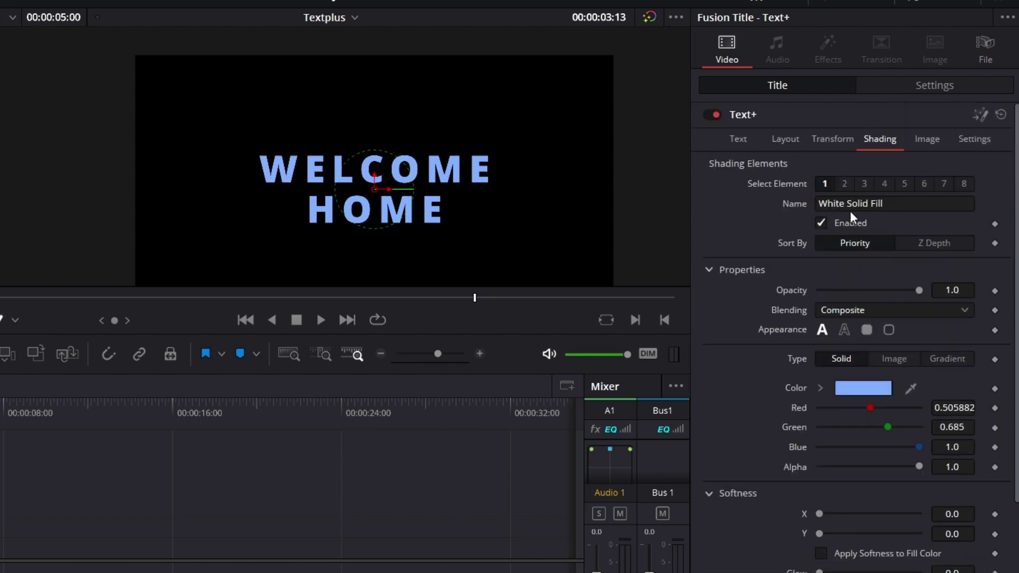
Enable the Red Outline element and try a blue box-outline appearance.
click(844, 183)
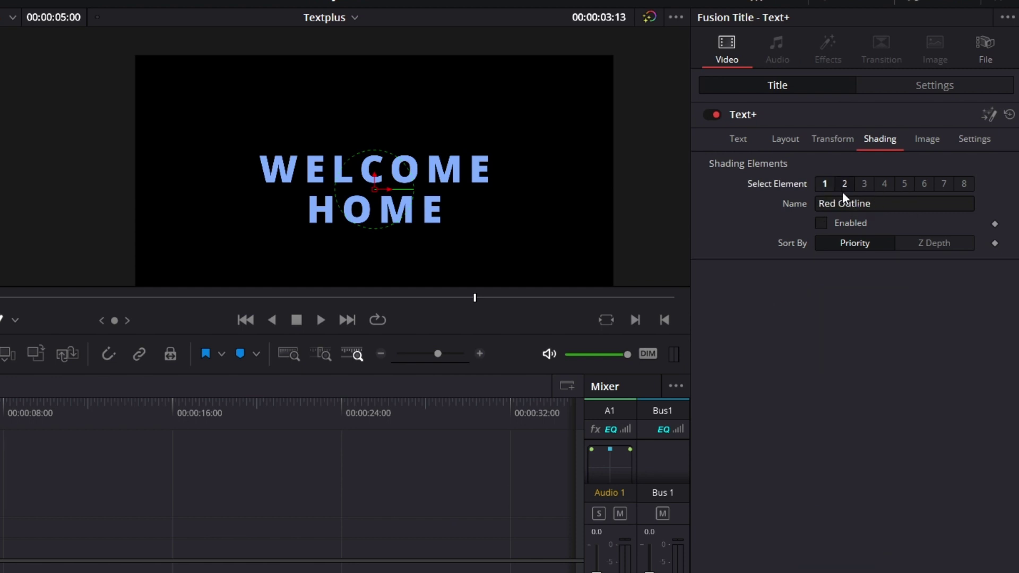
click(820, 223)
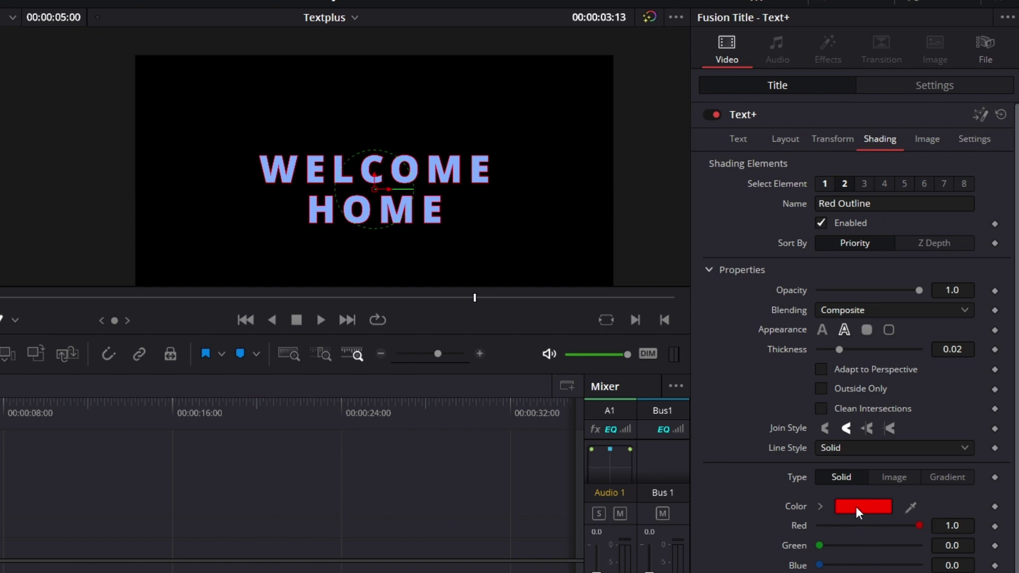
click(888, 330)
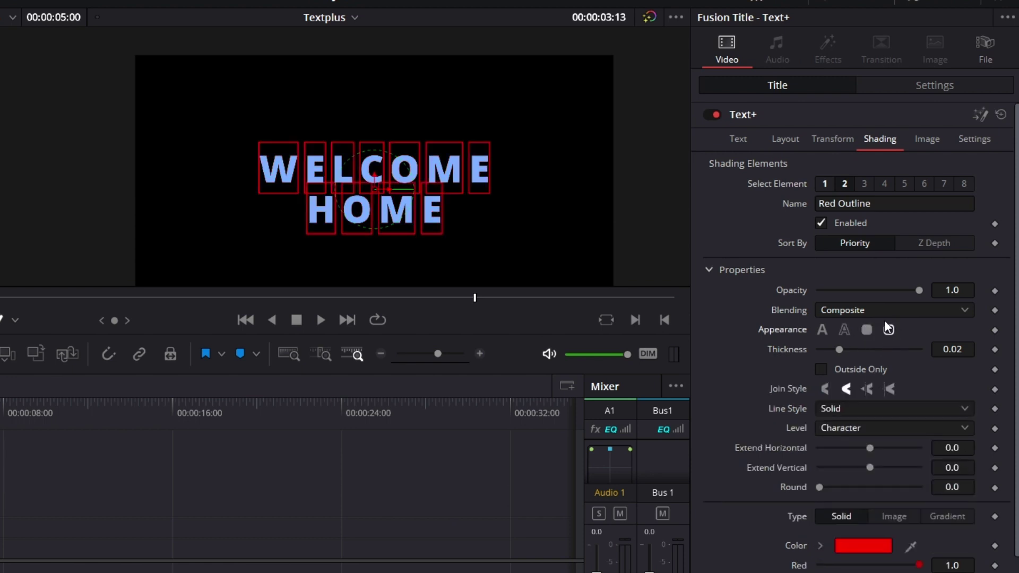
click(875, 547)
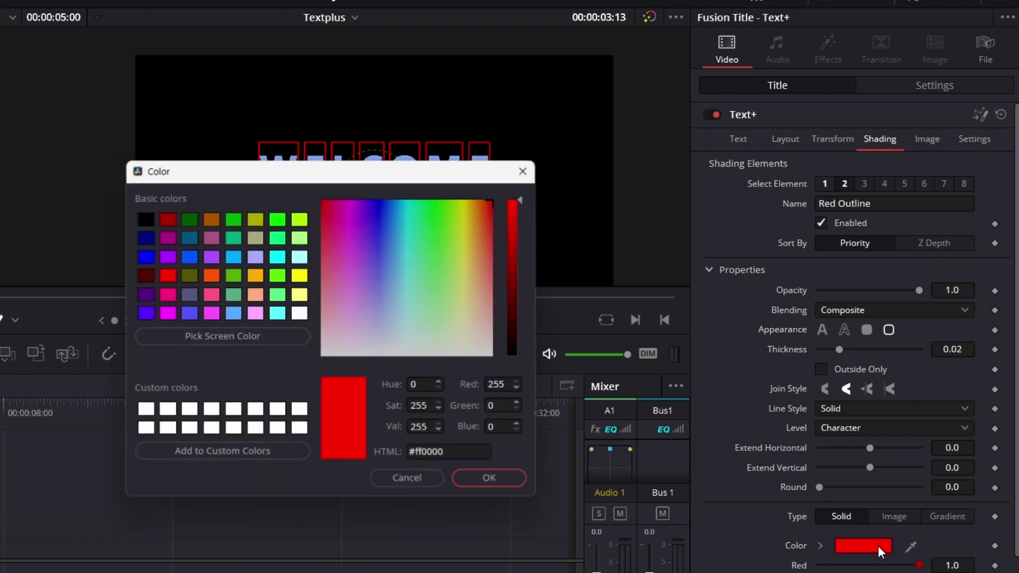
drag(395, 230, 392, 215)
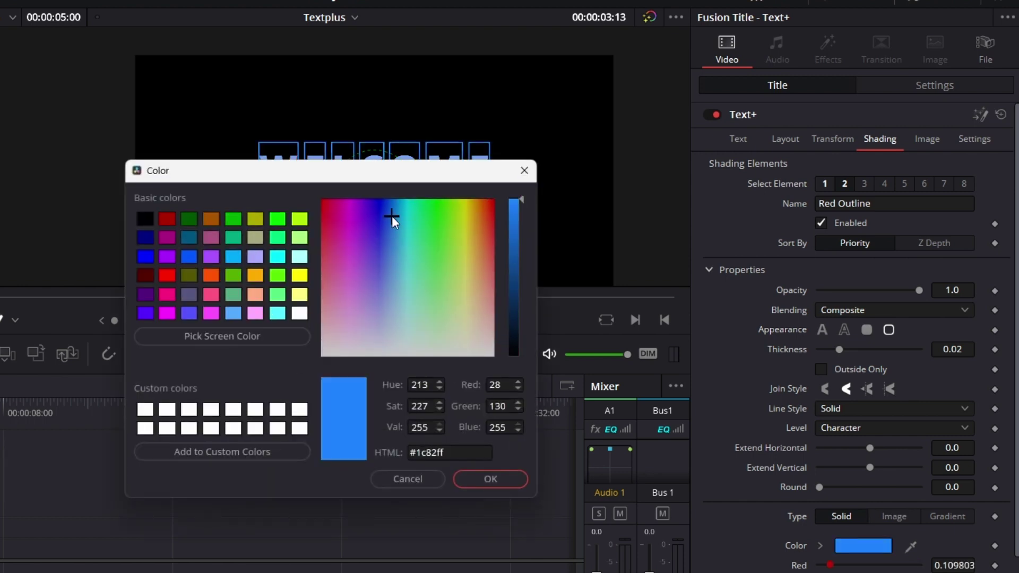
click(480, 479)
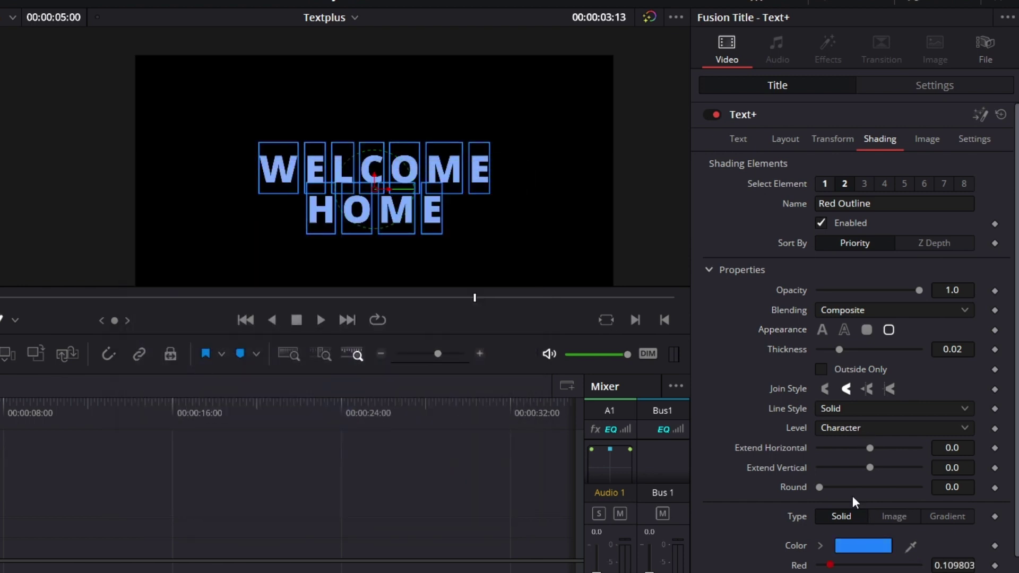
Switch the outline to Text Outline appearance with a white colour.
click(845, 330)
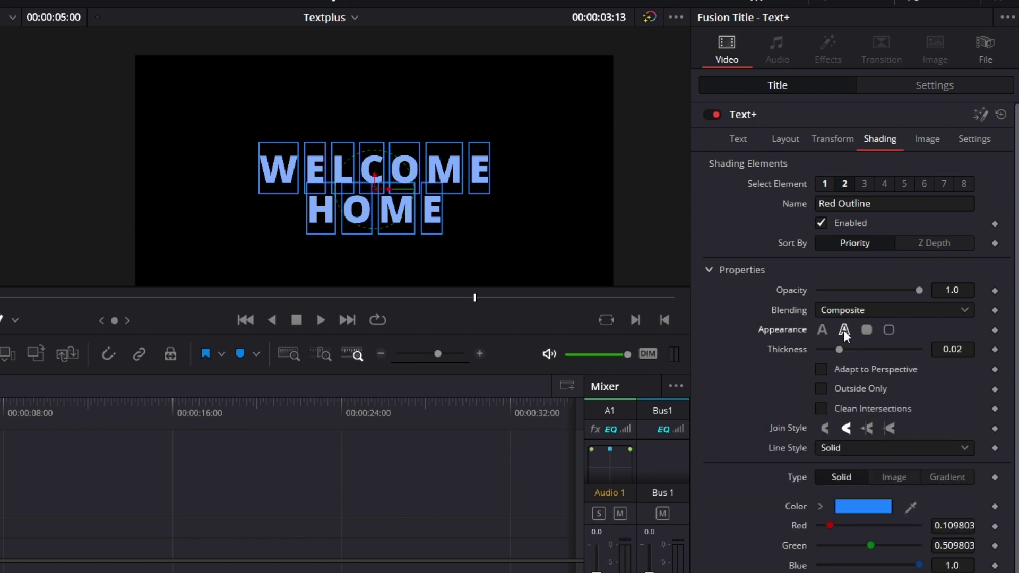
click(863, 506)
click(143, 412)
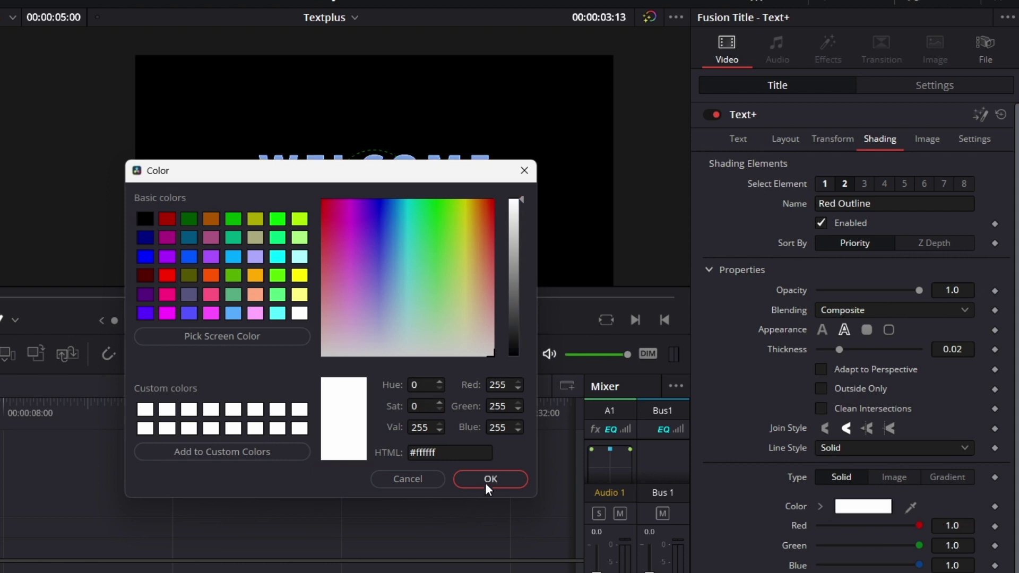
click(485, 481)
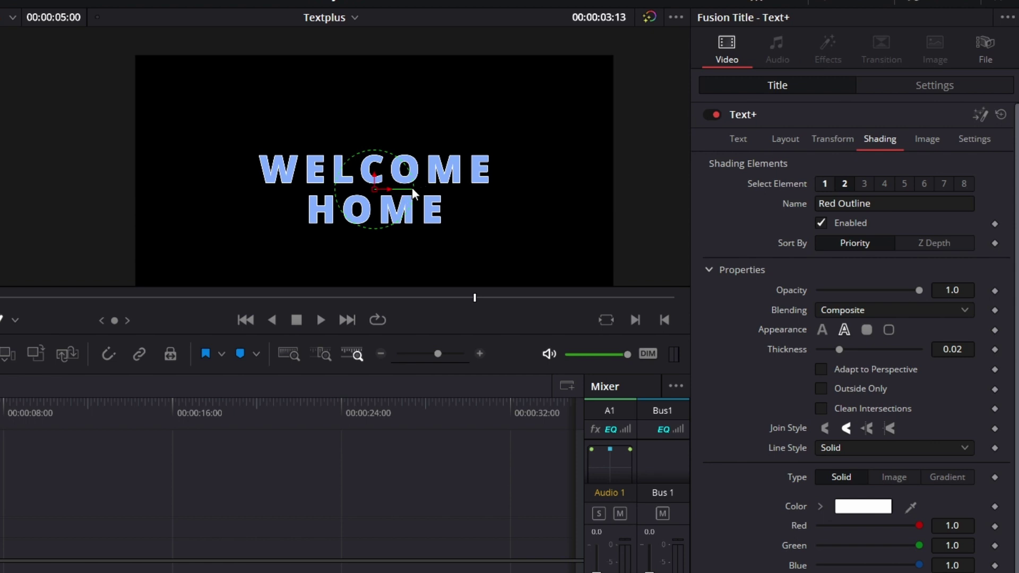
Enable the Black Shadow element and colour it green #08b116.
click(864, 184)
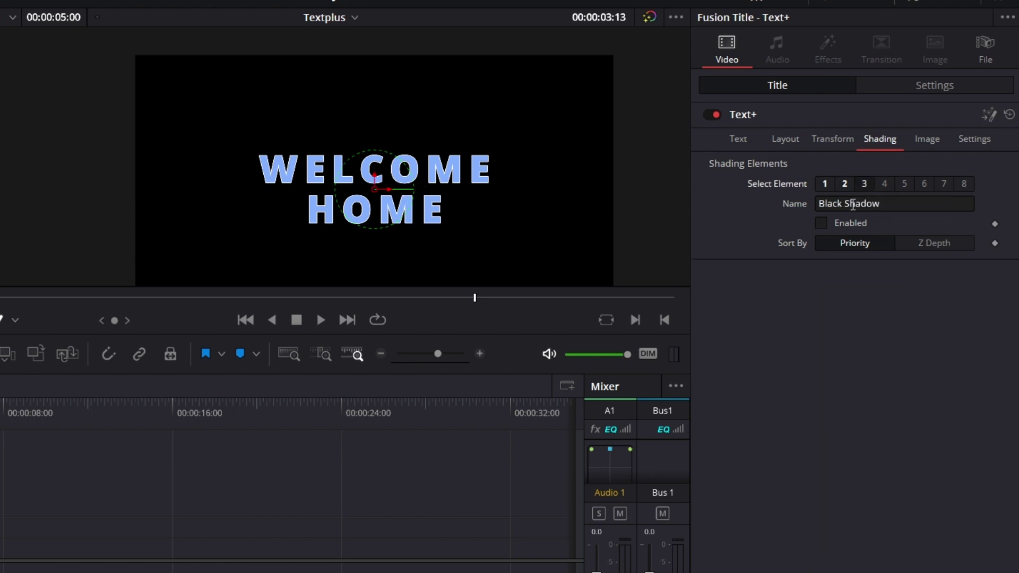
click(820, 223)
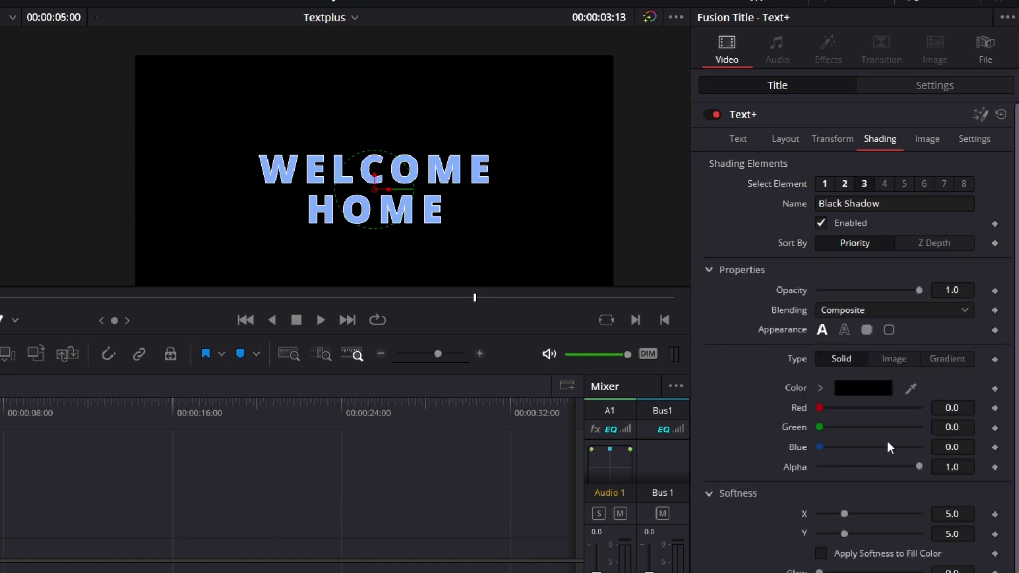
click(865, 390)
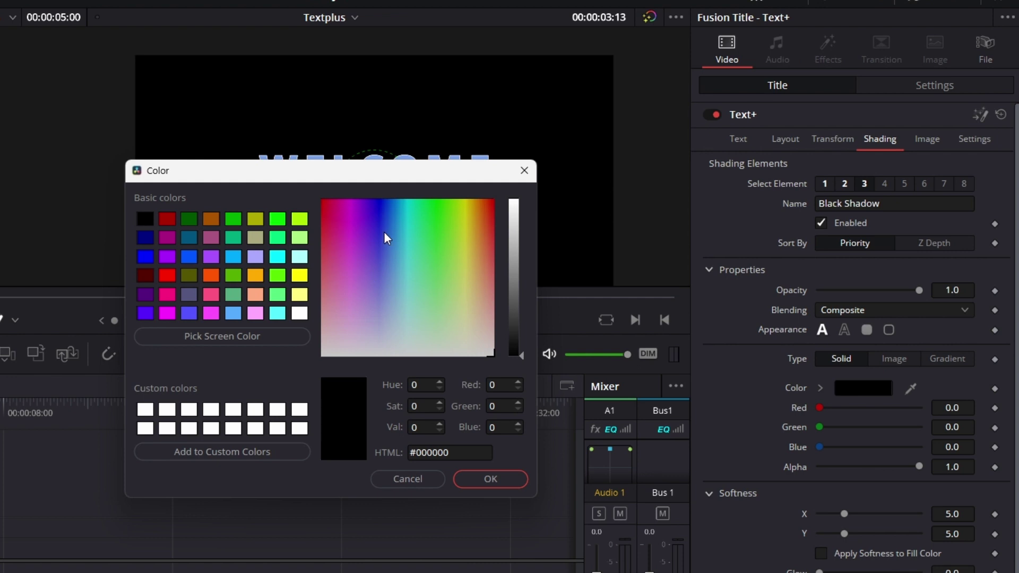
drag(406, 222, 433, 207)
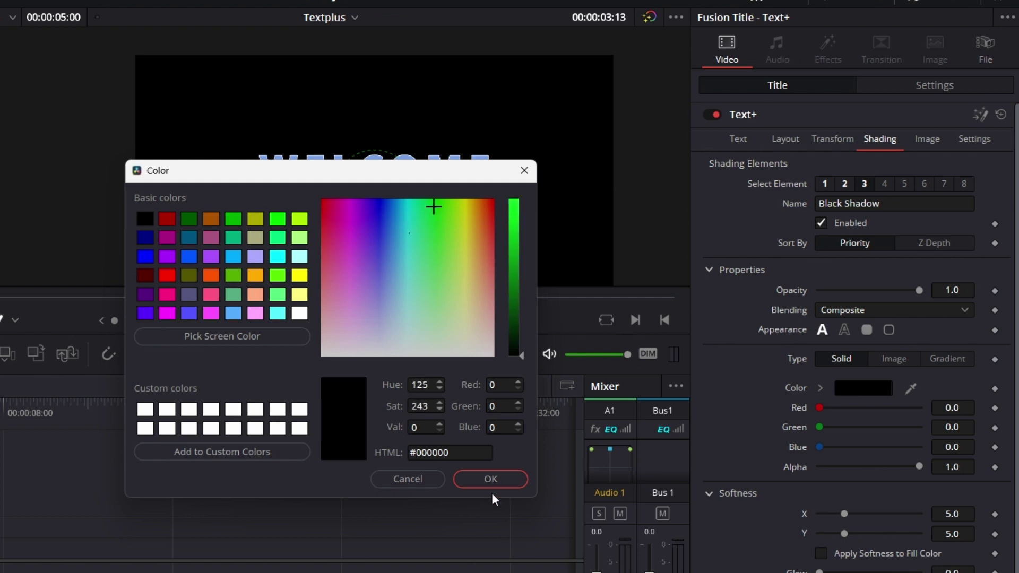
click(516, 248)
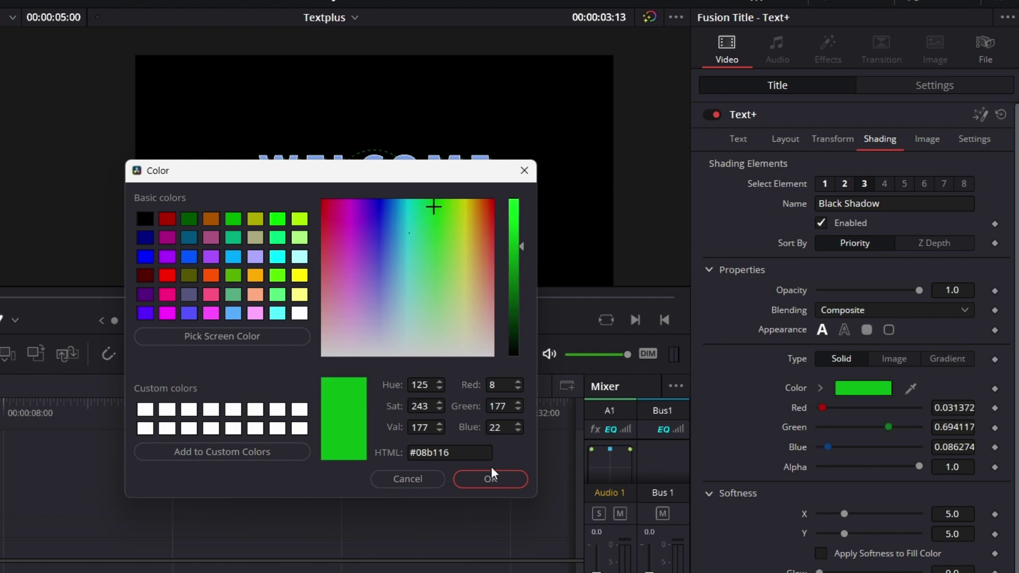
click(490, 479)
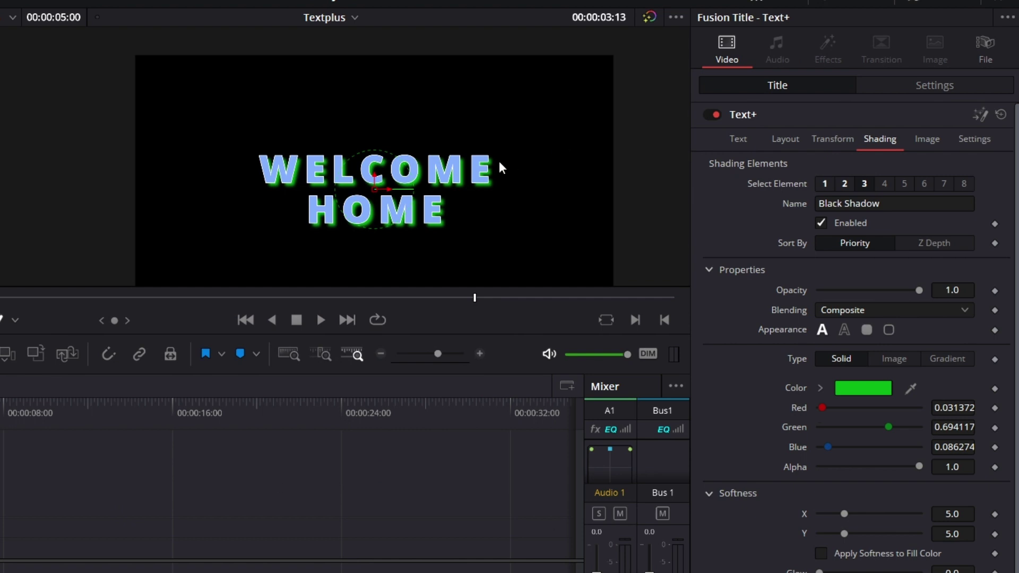
scroll(882, 304, down, 1)
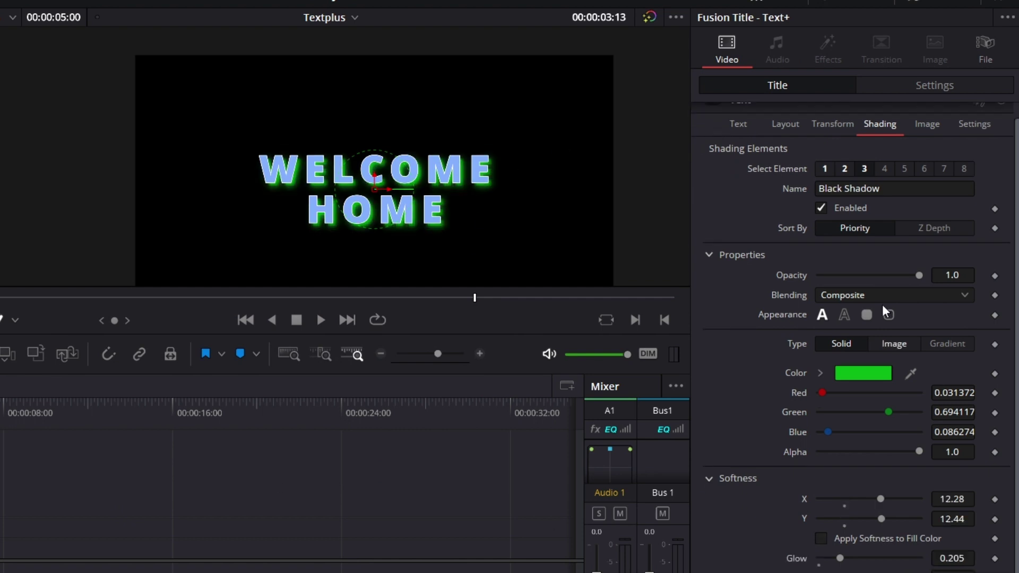
click(883, 168)
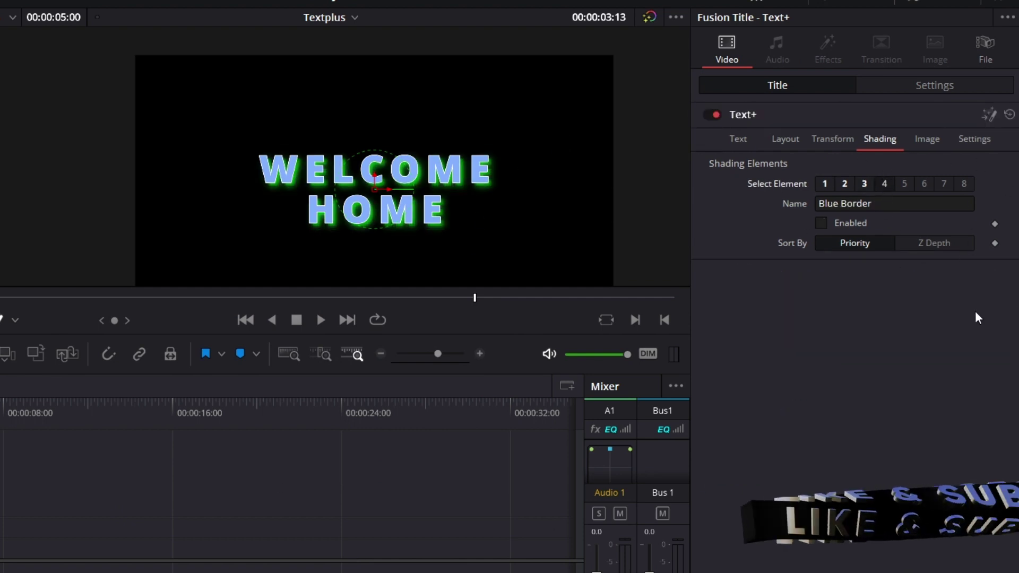
Enable the Blue Border element and try its outlined box and letter-outline appearances.
click(820, 220)
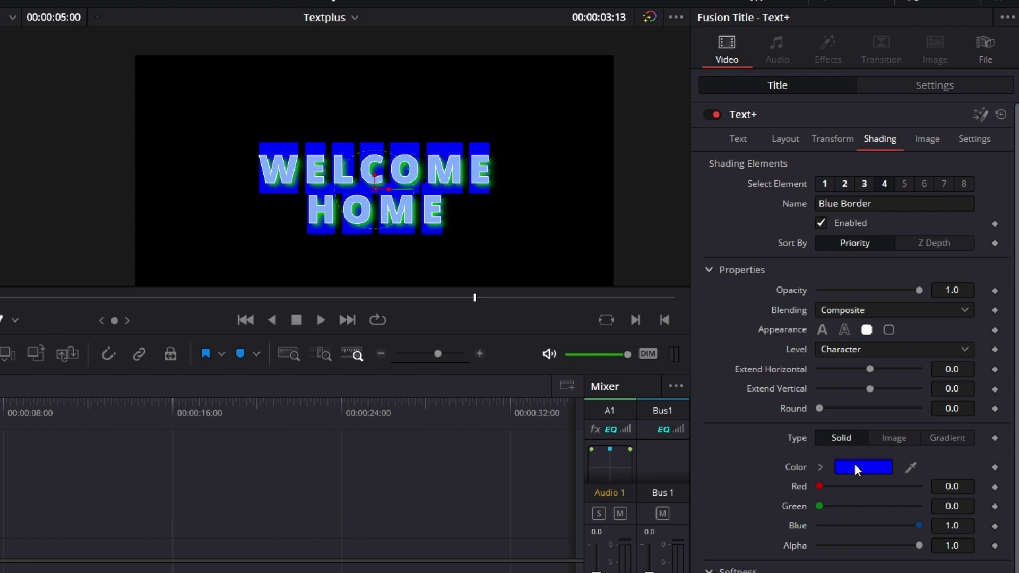
click(889, 330)
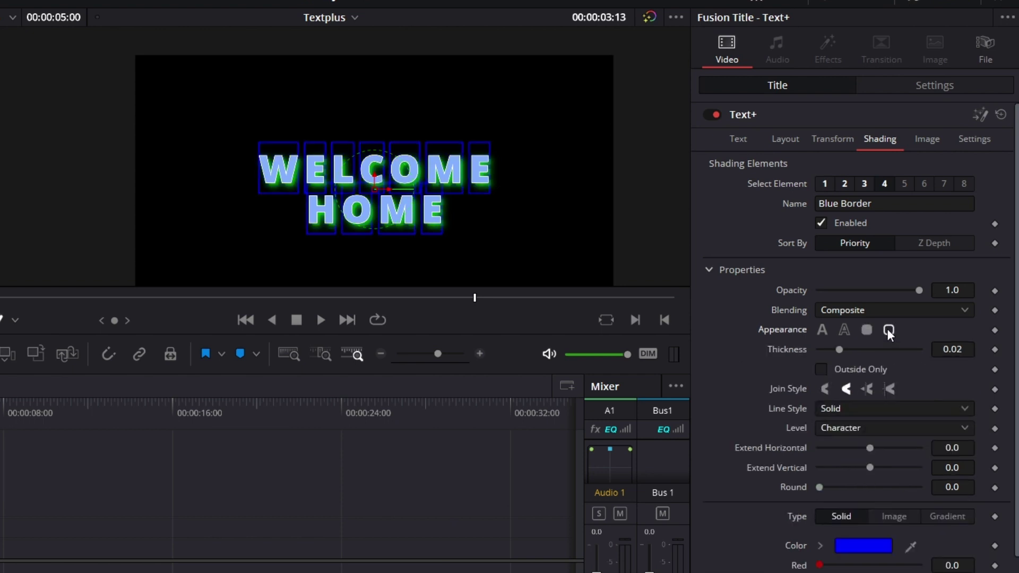
click(849, 327)
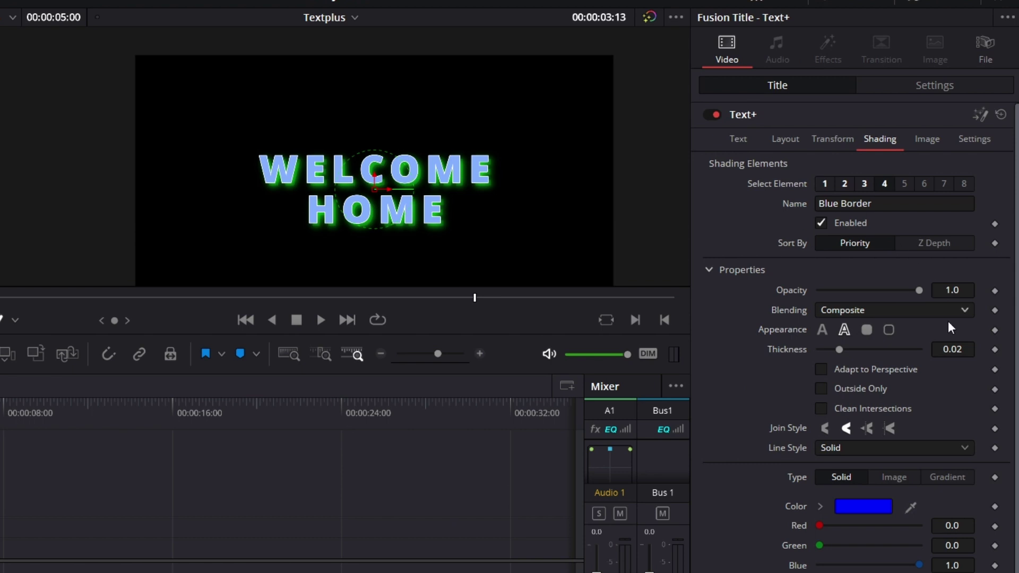
Disable the Blue Border, Black Shadow and Red Outline elements, leaving only White Solid Fill.
click(821, 221)
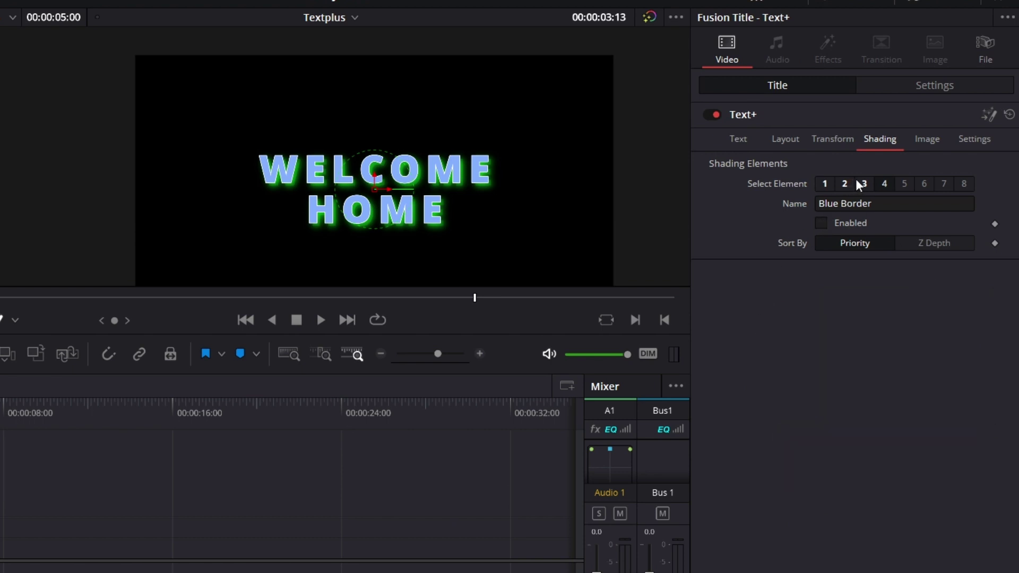
click(864, 180)
click(821, 221)
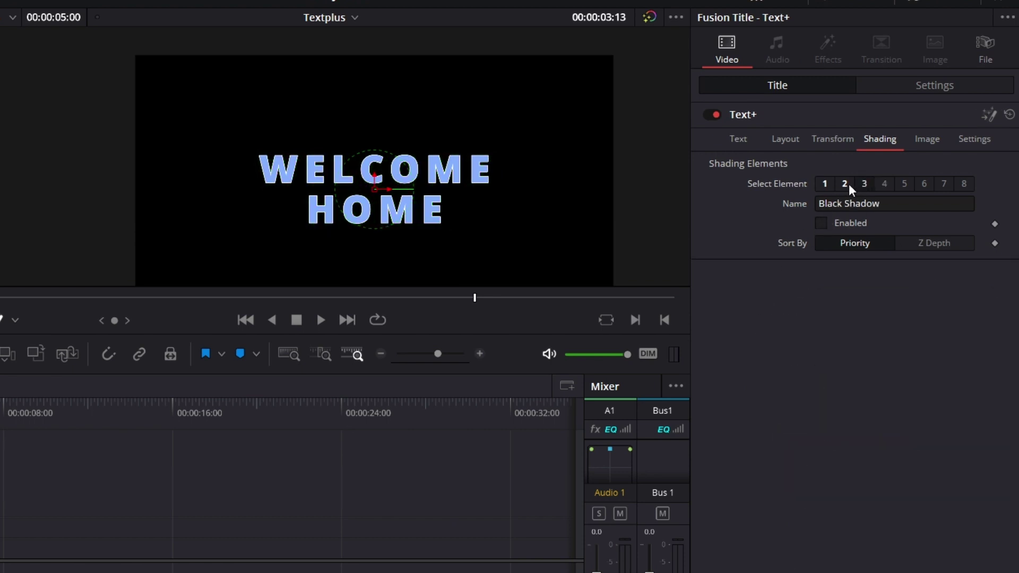
click(844, 183)
click(821, 223)
click(825, 184)
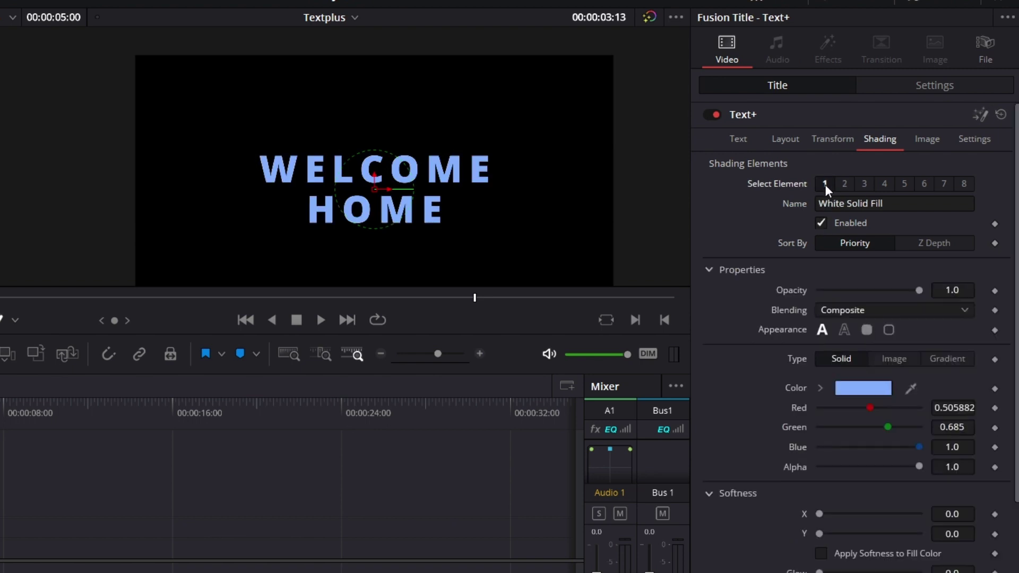
scroll(875, 451, down, 5)
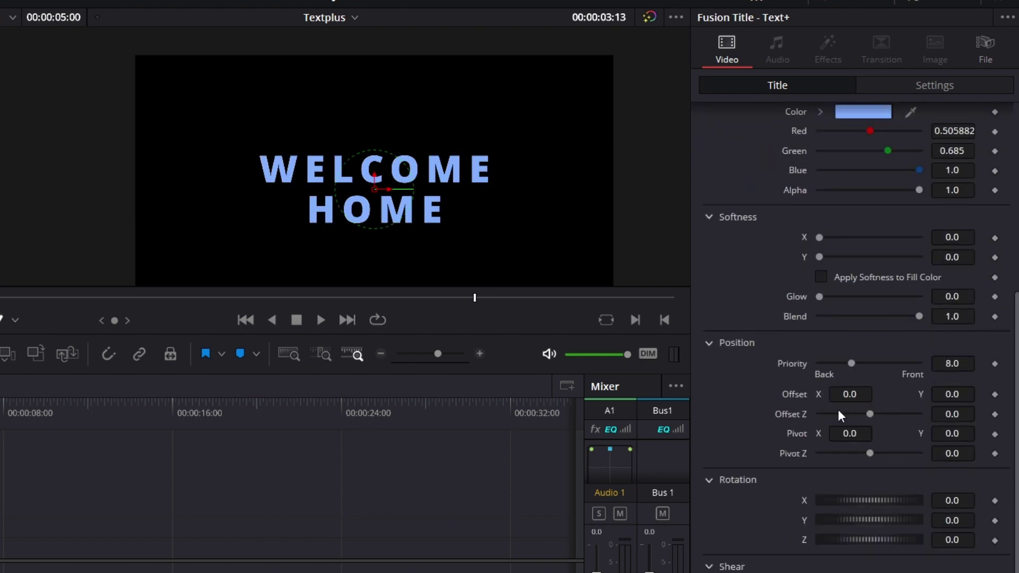
scroll(847, 430, up, 5)
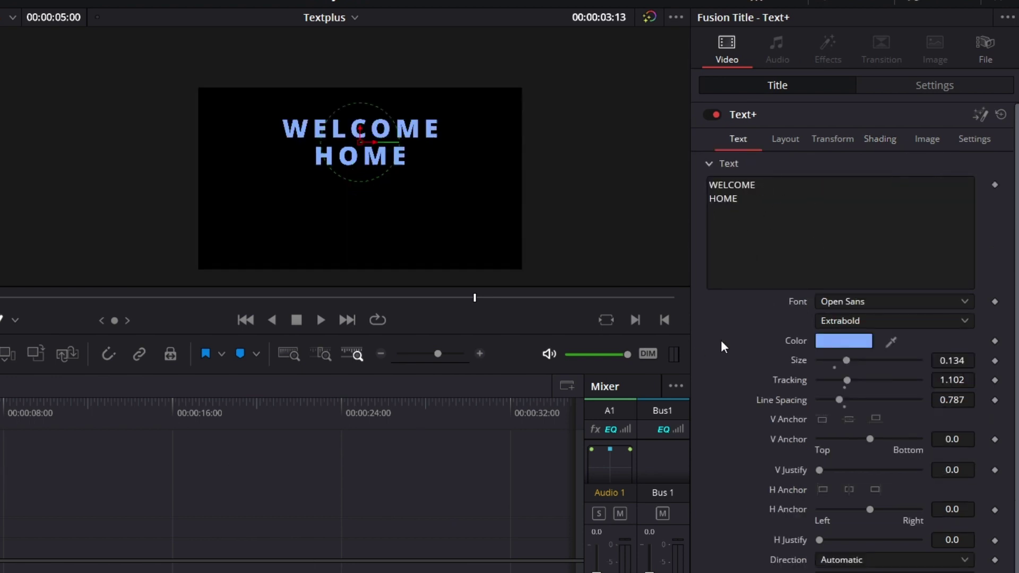
Add a Follower modifier to the Text field and open the Text+ clip on the Fusion page.
right_click(761, 202)
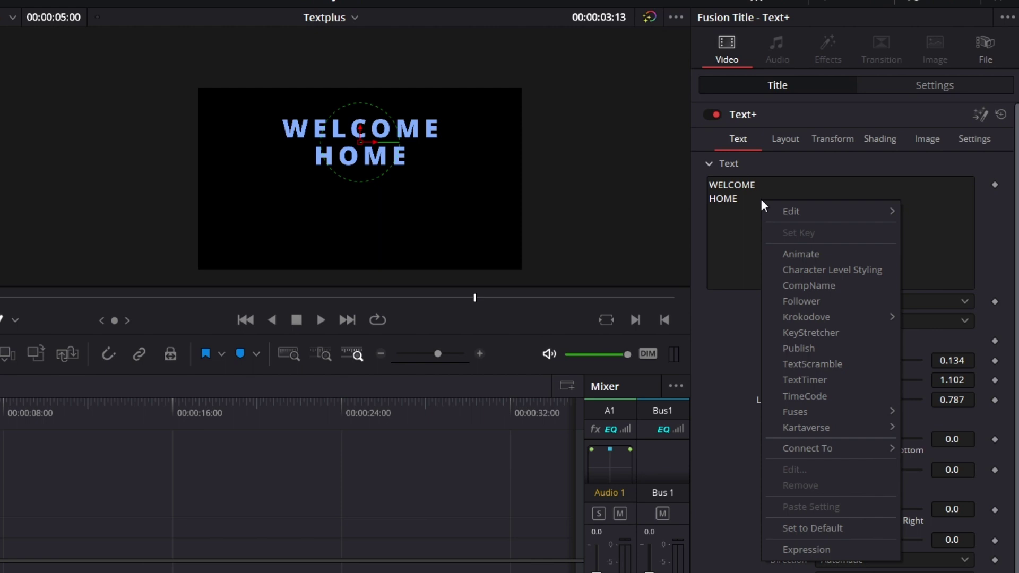
click(830, 301)
scroll(830, 302, down, 1)
scroll(832, 200, up, 1)
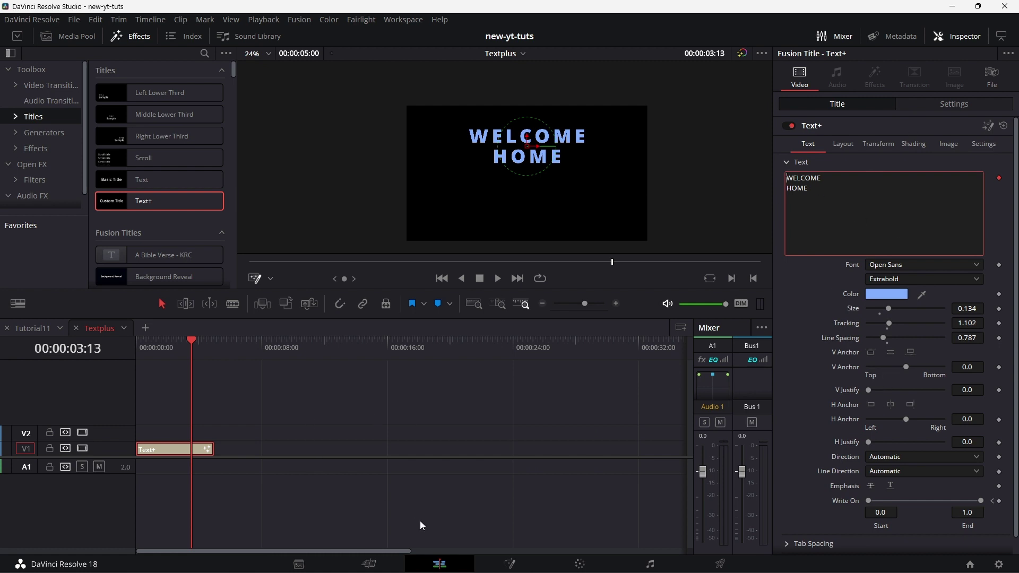
right_click(202, 451)
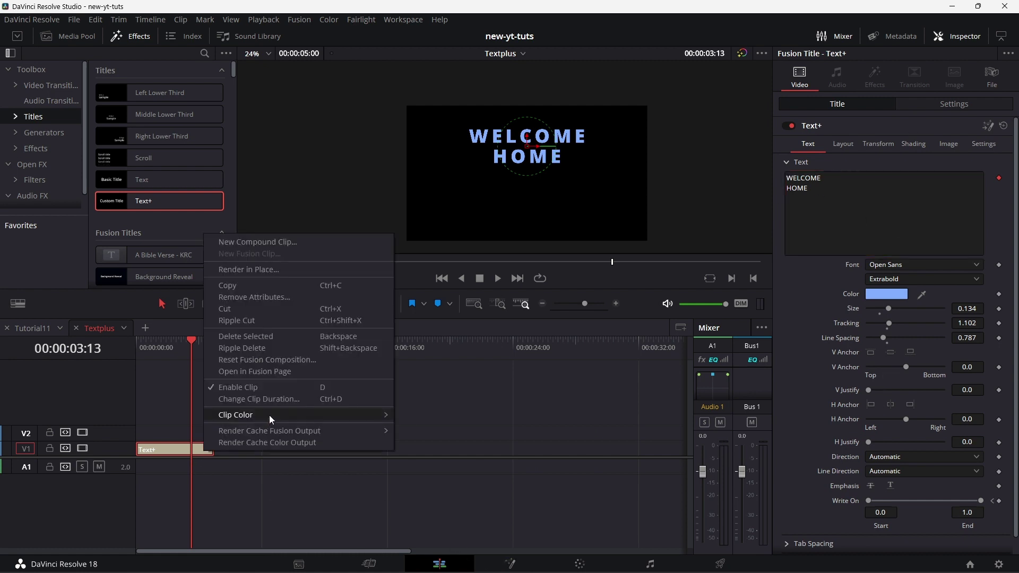
click(286, 374)
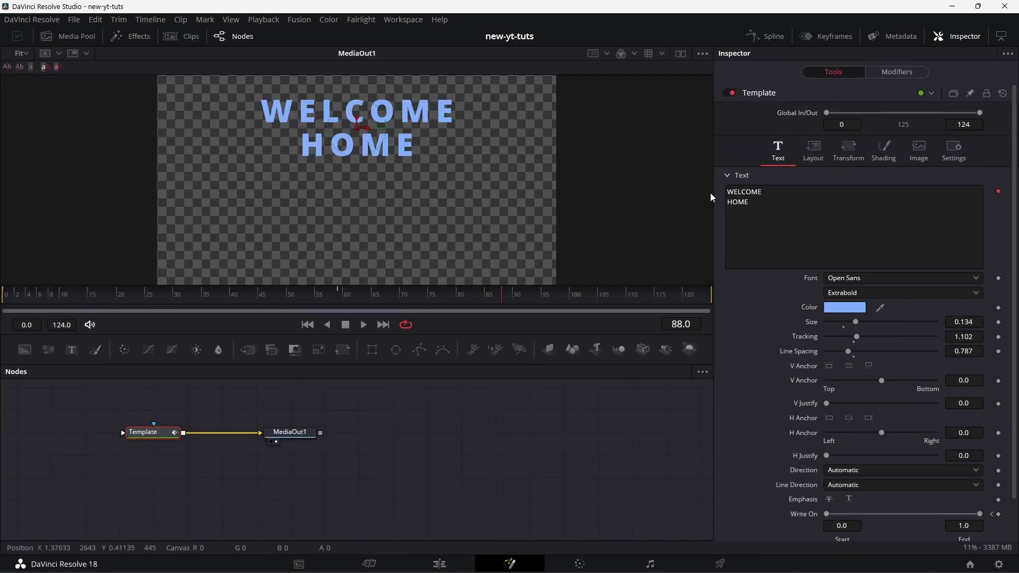
click(902, 71)
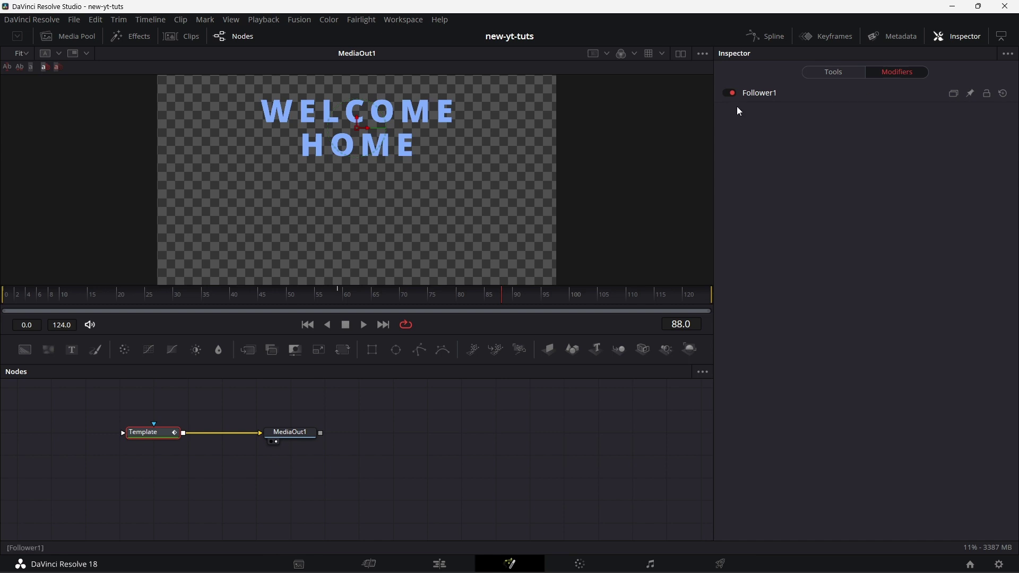
click(764, 93)
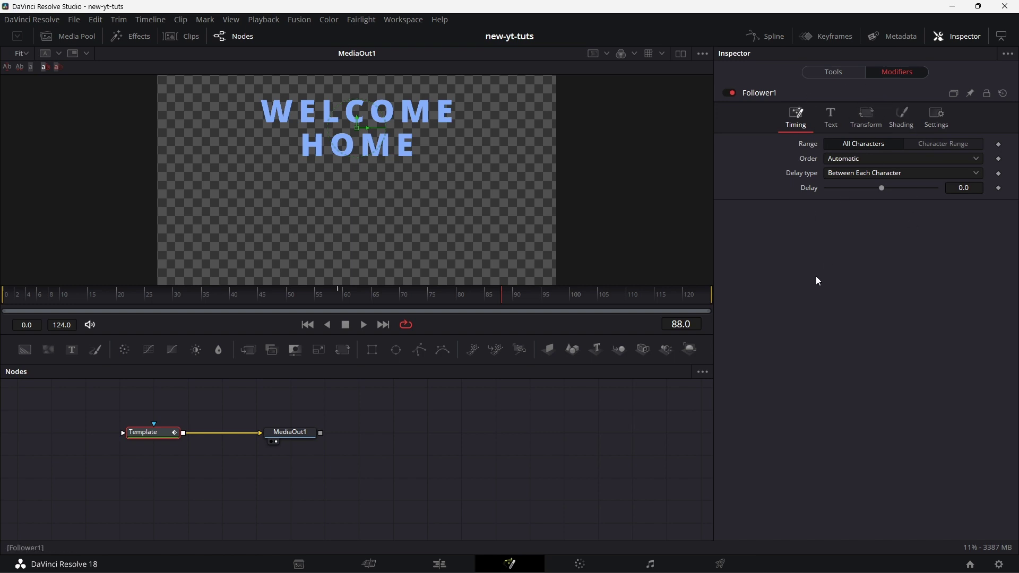
click(827, 65)
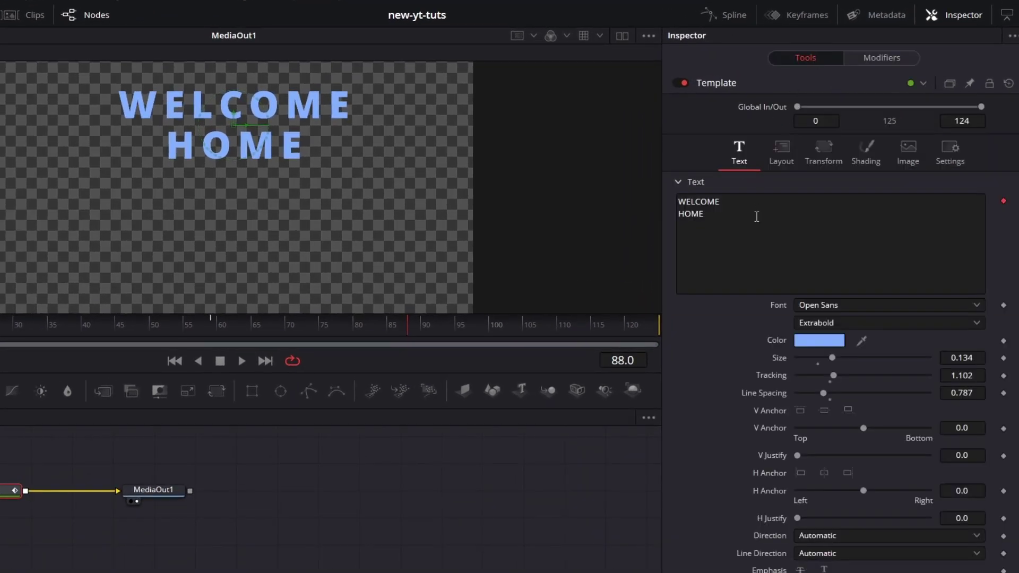
Remove the Follower1 modifier from the Text field.
right_click(777, 209)
click(800, 500)
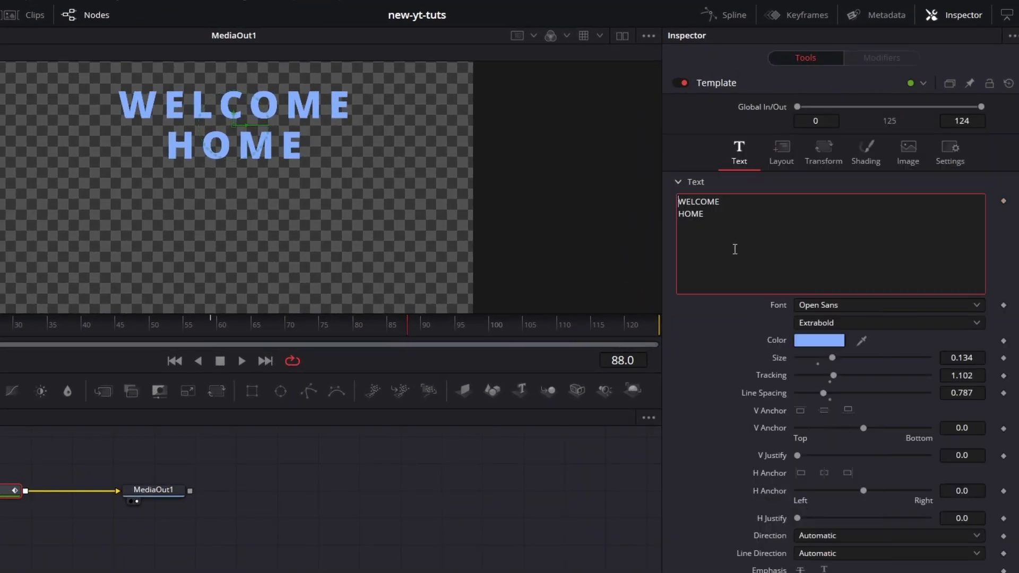
right_click(742, 216)
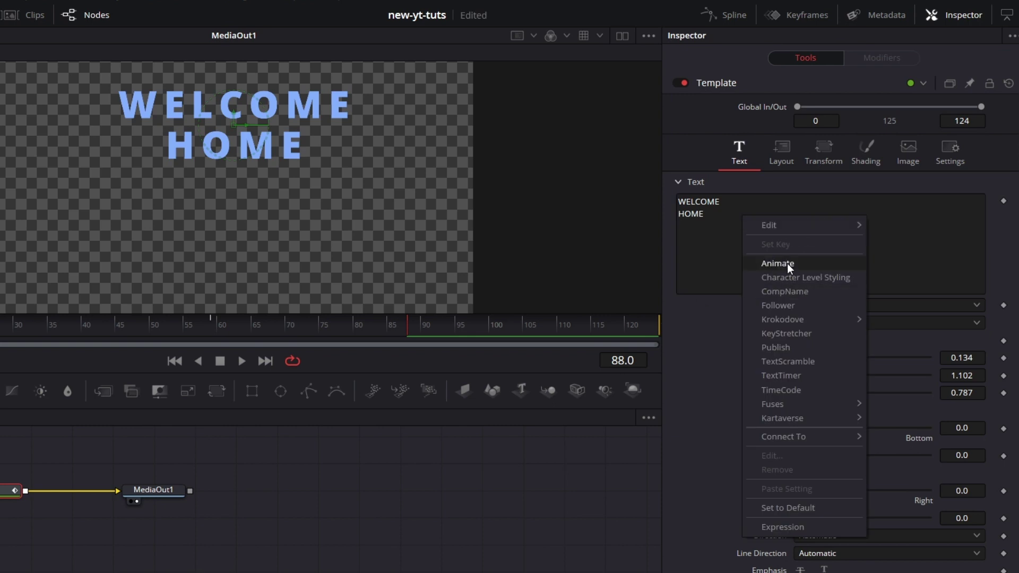
click(642, 457)
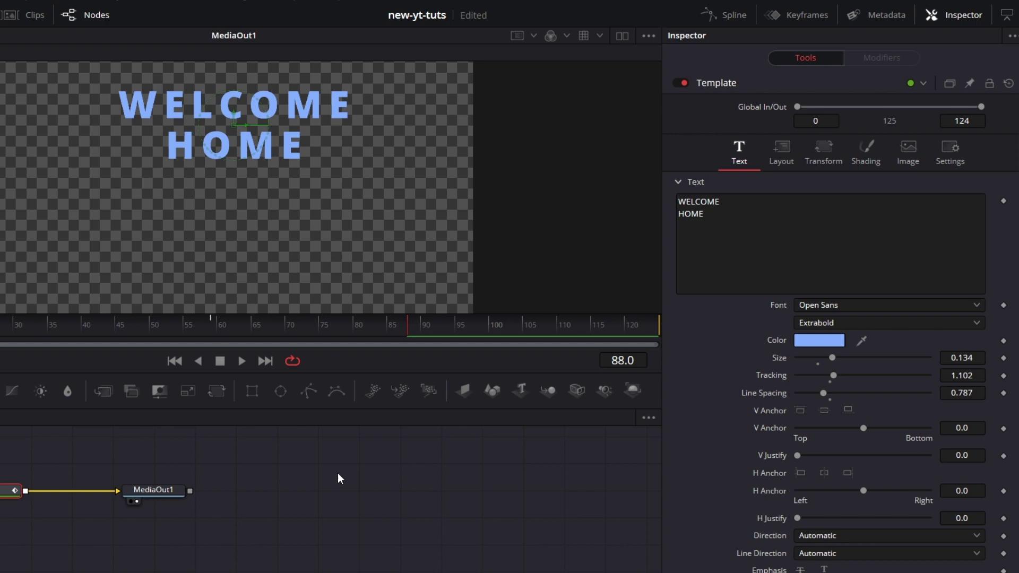
Make WELCOME HOME black at size 0.2326 and reposition it in the frame at frame 0.
key(Home)
drag(234, 126, 257, 171)
click(805, 344)
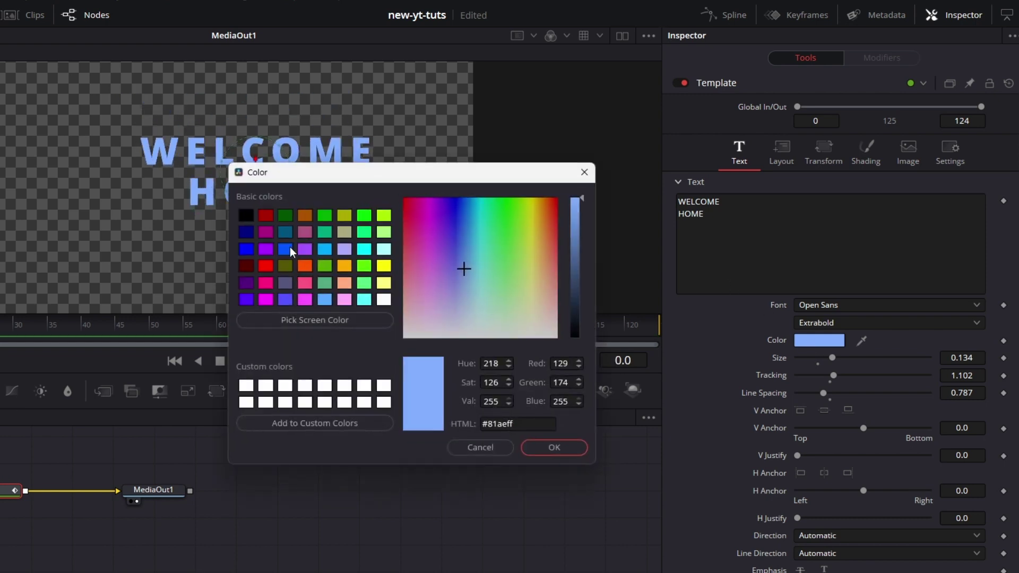
click(247, 216)
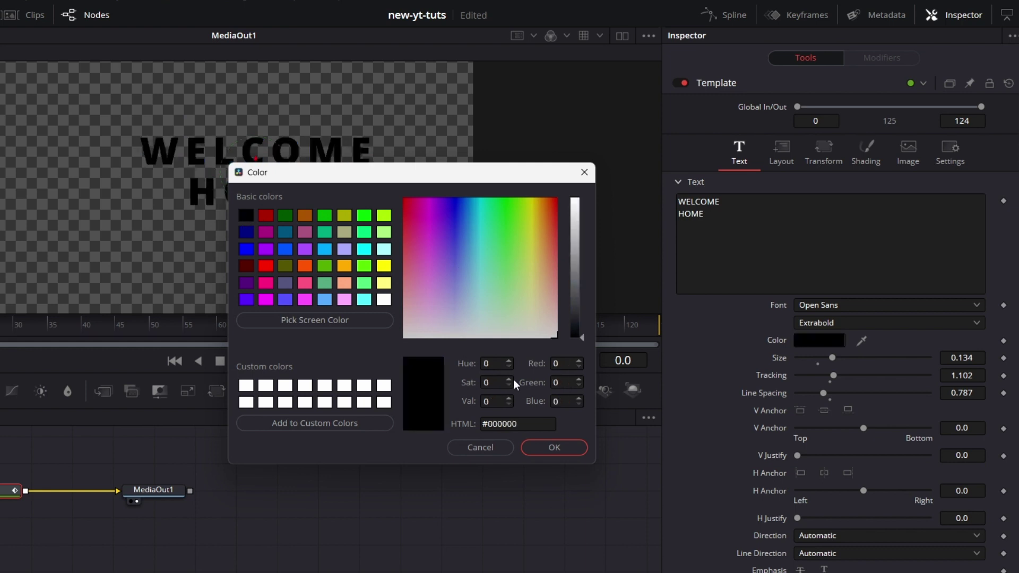
click(557, 448)
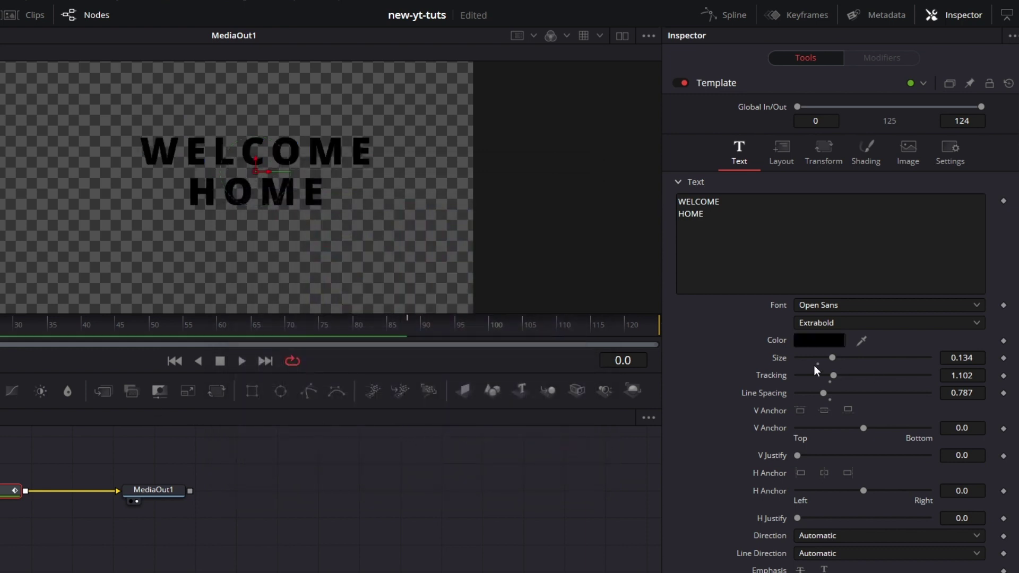
drag(836, 358, 862, 362)
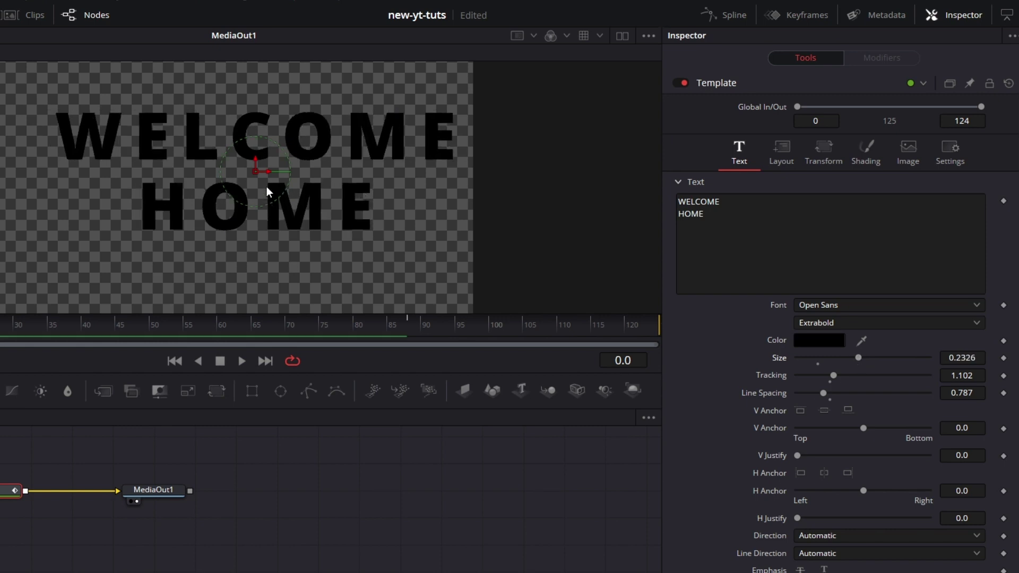
drag(254, 173, 241, 180)
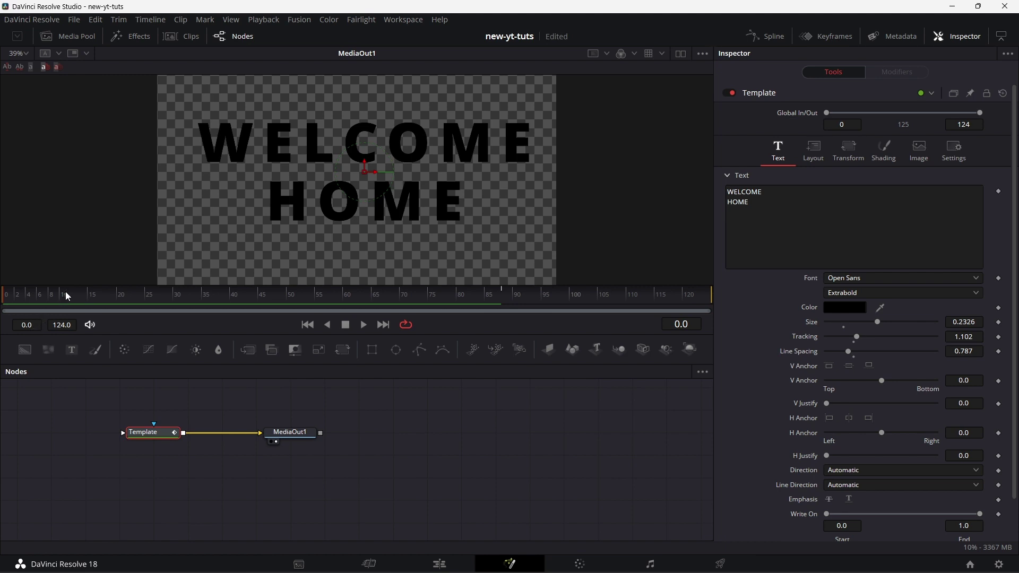
drag(60, 295, 3, 302)
Keyframe the text content and change the second line to SON at frame 10.
click(998, 191)
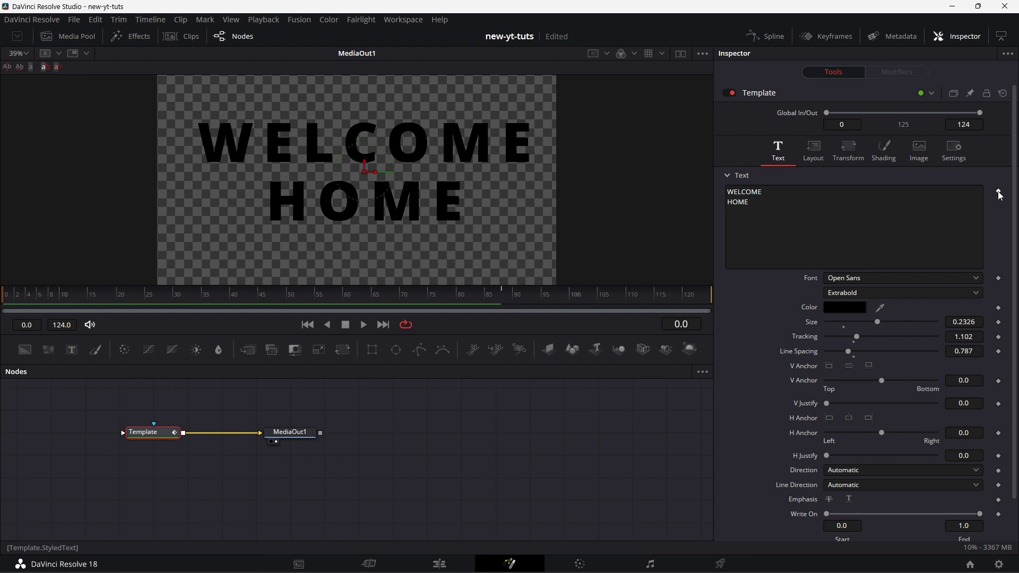
click(60, 295)
click(757, 203)
drag(757, 203, 711, 203)
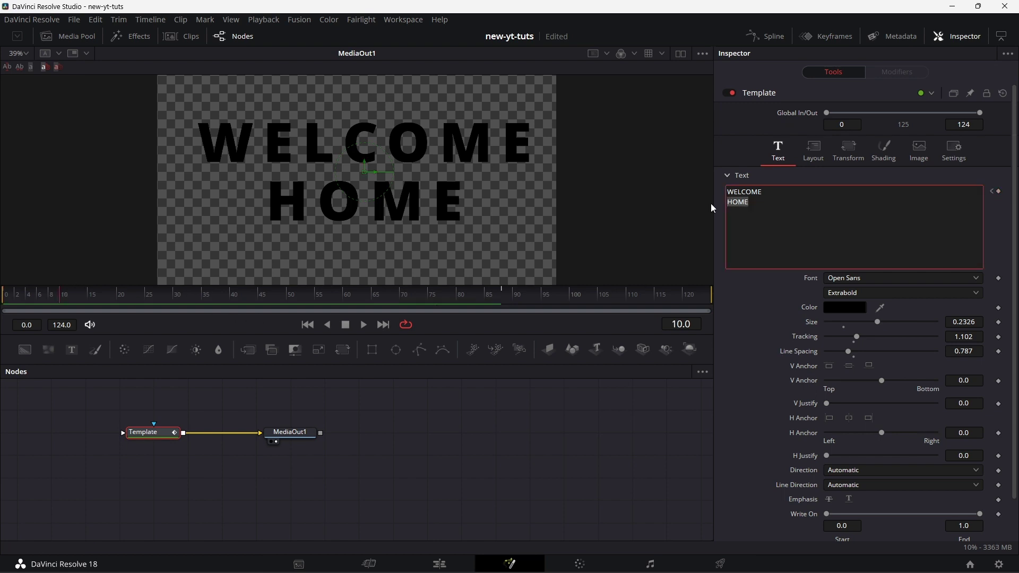
text(SON)
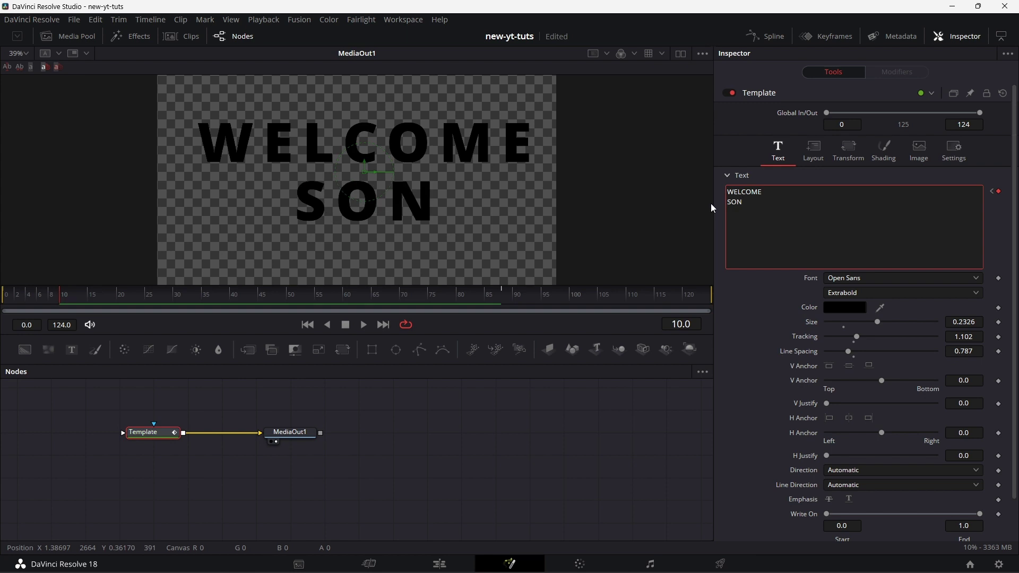
At frame 25 change the second line to DAUGHTER, then replace it with FATHER.
click(151, 295)
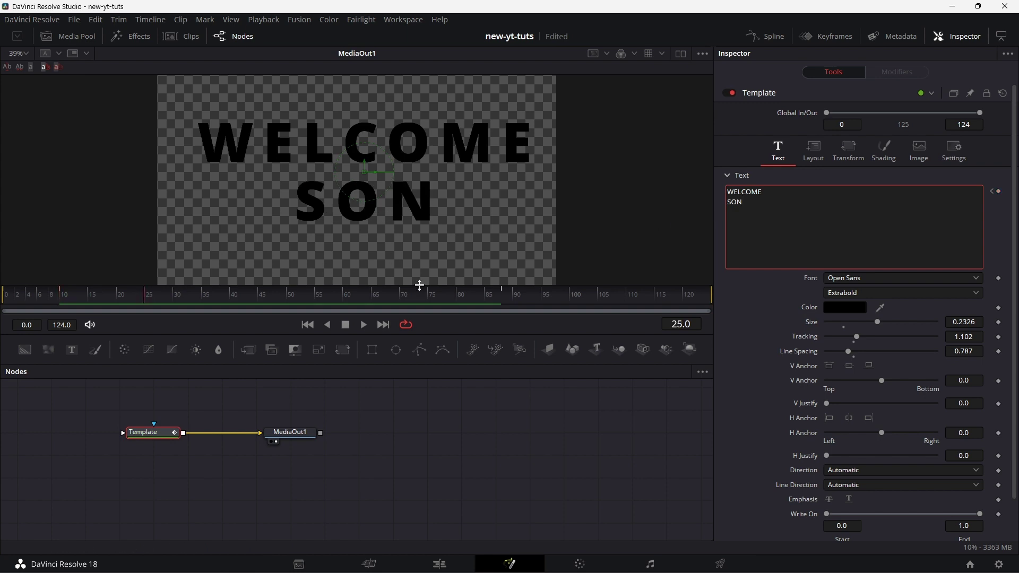
key(BackSpace)
key(BackSpace)
key(BackSpace)
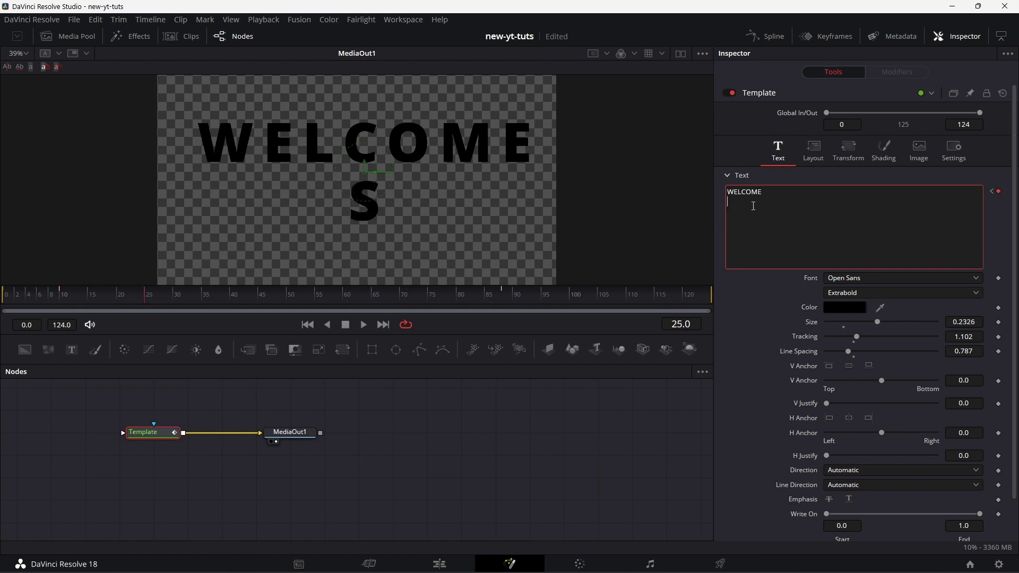
text(DAUGTER)
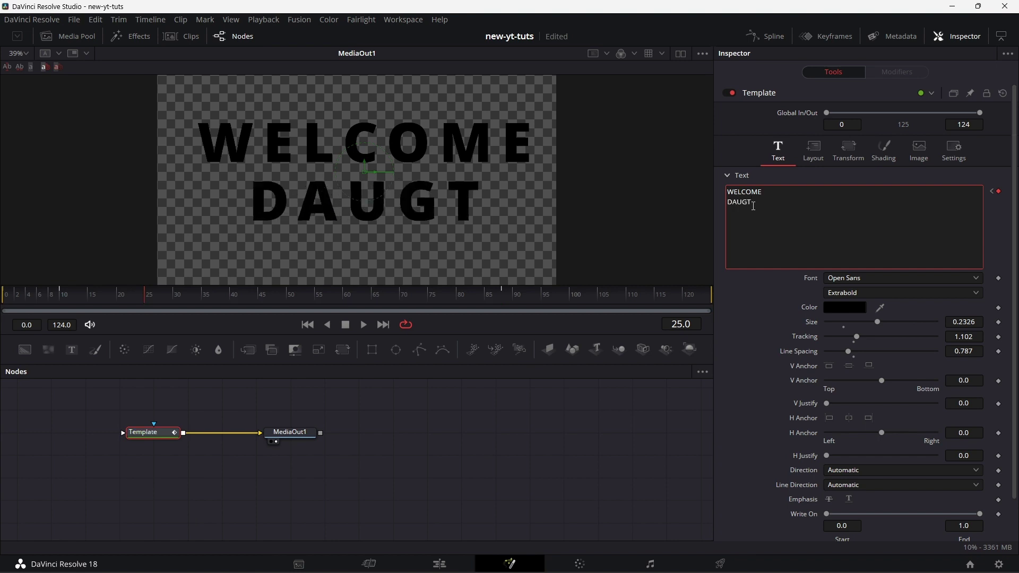
key(BackSpace)
key(BackSpace)
key(BackSpace)
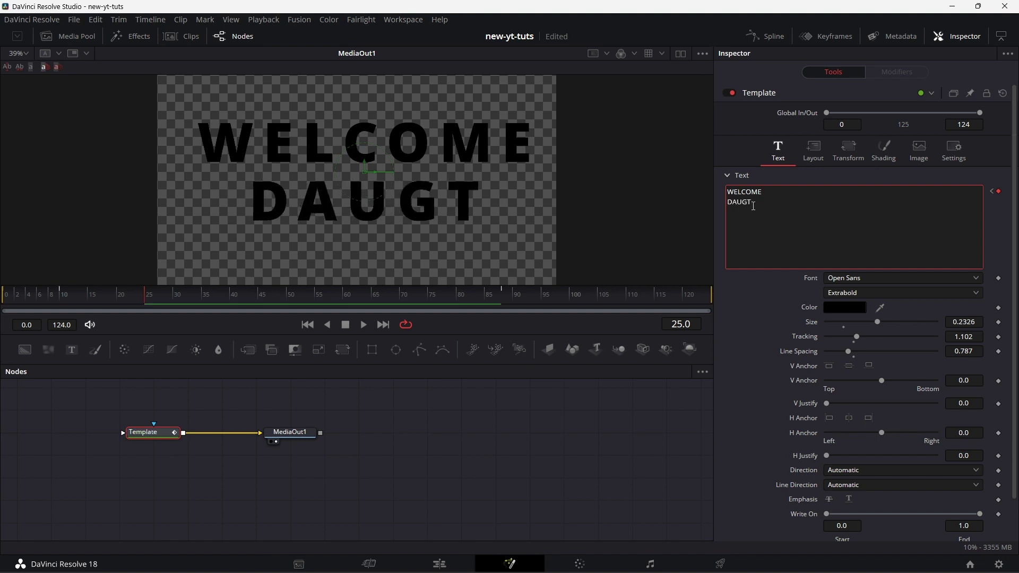
text(HTER)
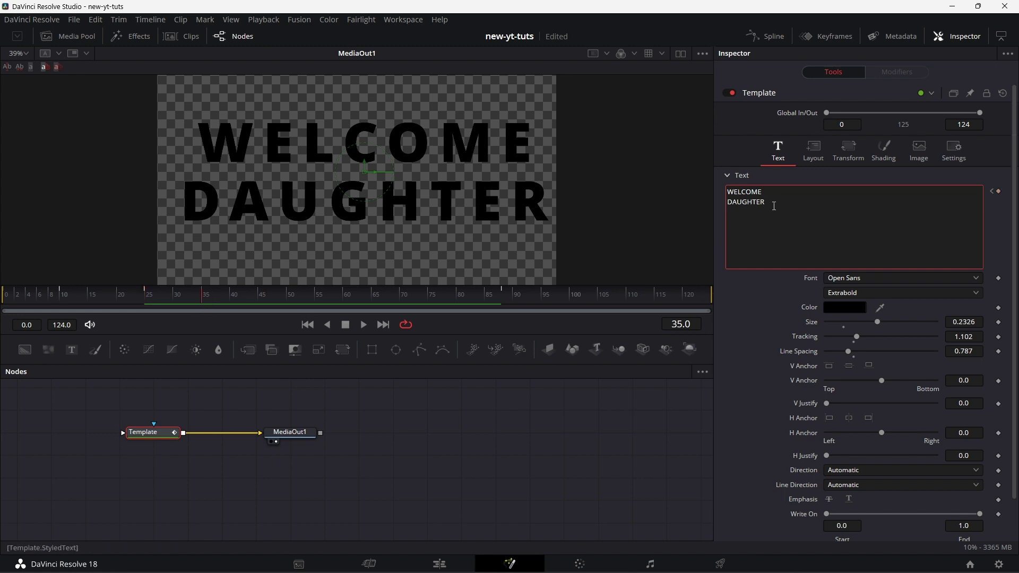
key(BackSpace)
key(BackSpace)
key(BackSpace)
key(BackSpace)
key(BackSpace)
key(BackSpace)
key(BackSpace)
key(BackSpace)
text(F)
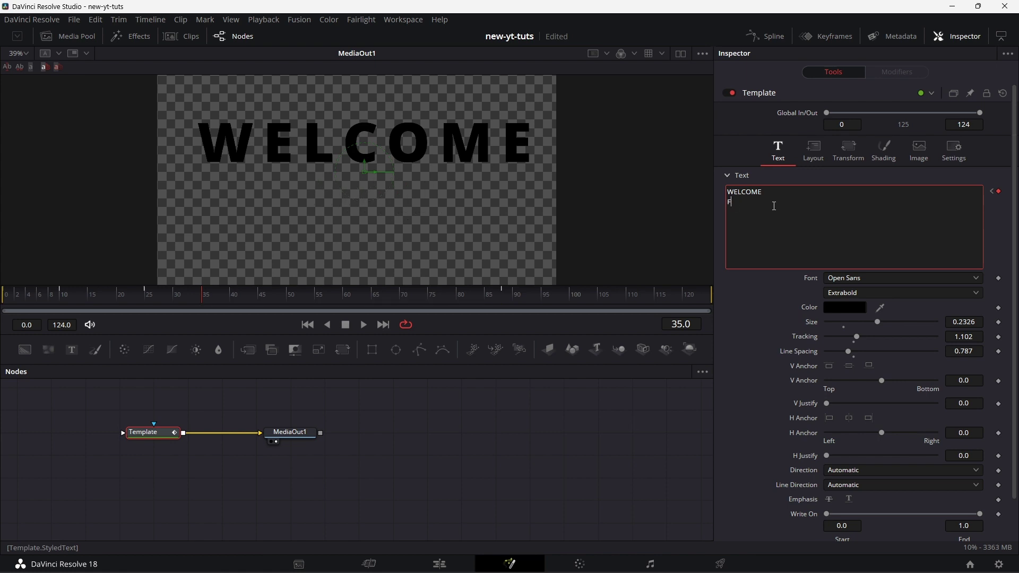
text(ATHER)
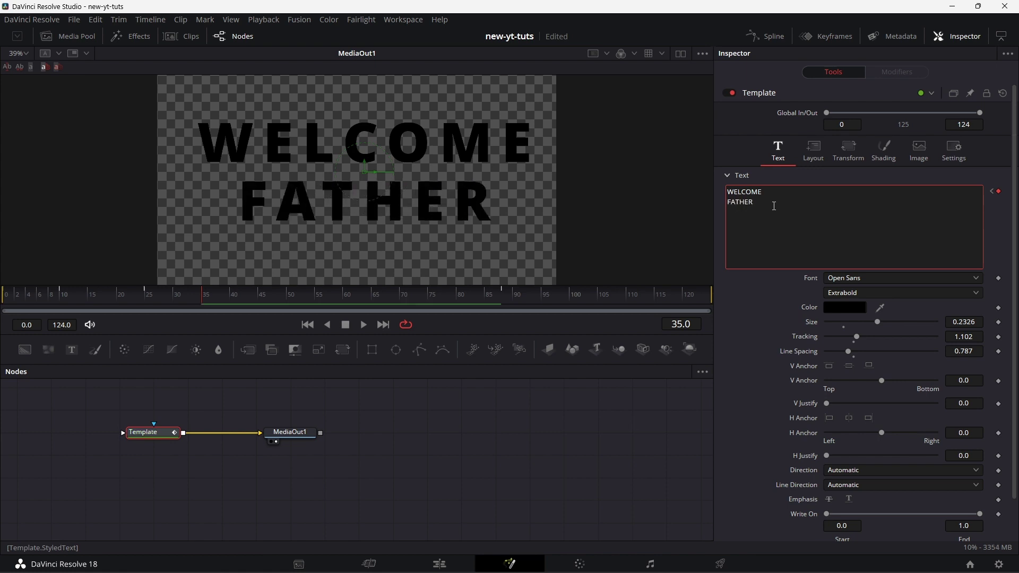
At frame 45 replace FATHER with MOTHER.
click(262, 295)
double_click(728, 203)
text(MOTHER)
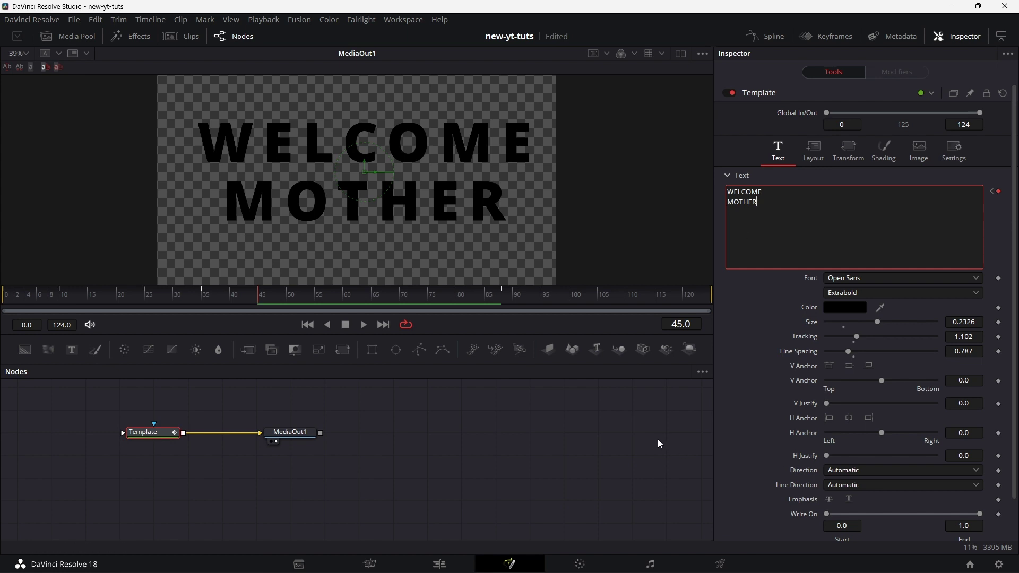
Play the title from the start to preview the text changes, then return to the frame-45 keyframe.
click(7, 295)
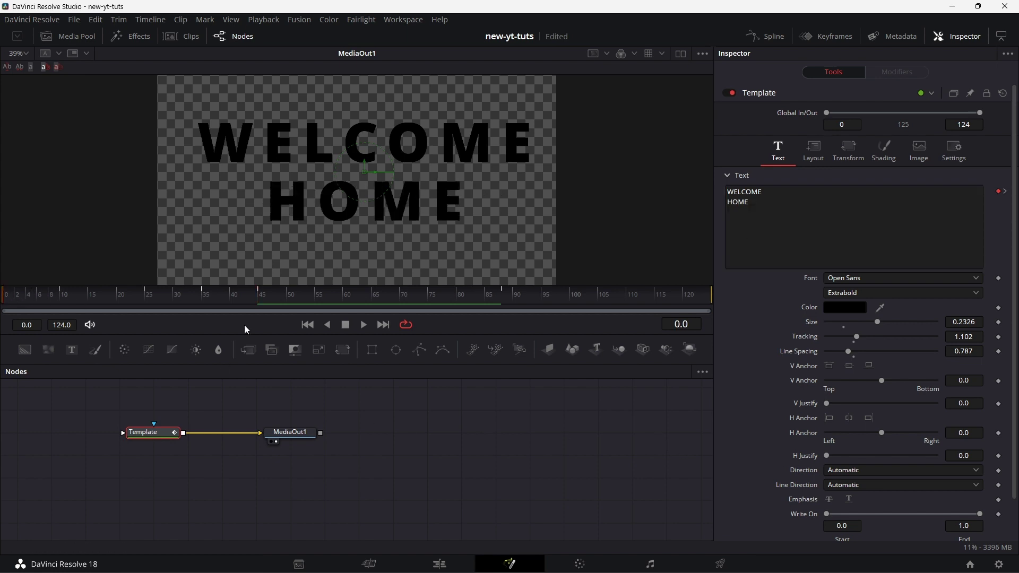
click(364, 325)
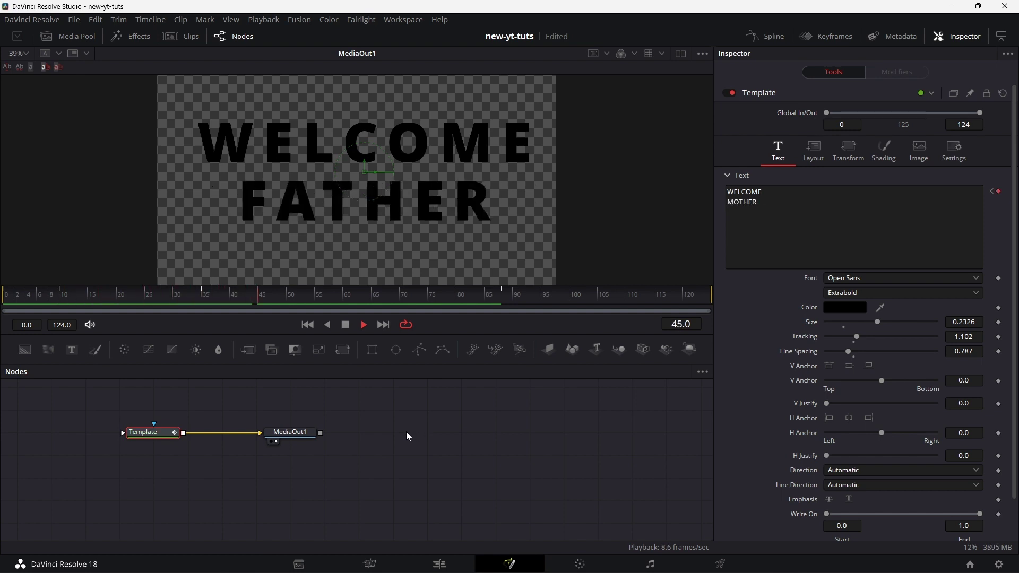
click(345, 325)
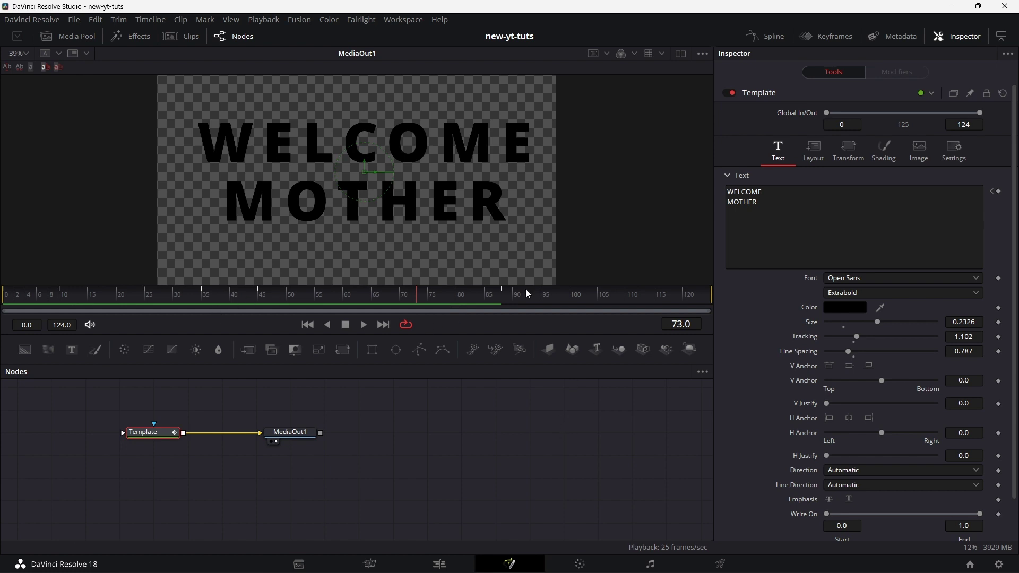
click(991, 191)
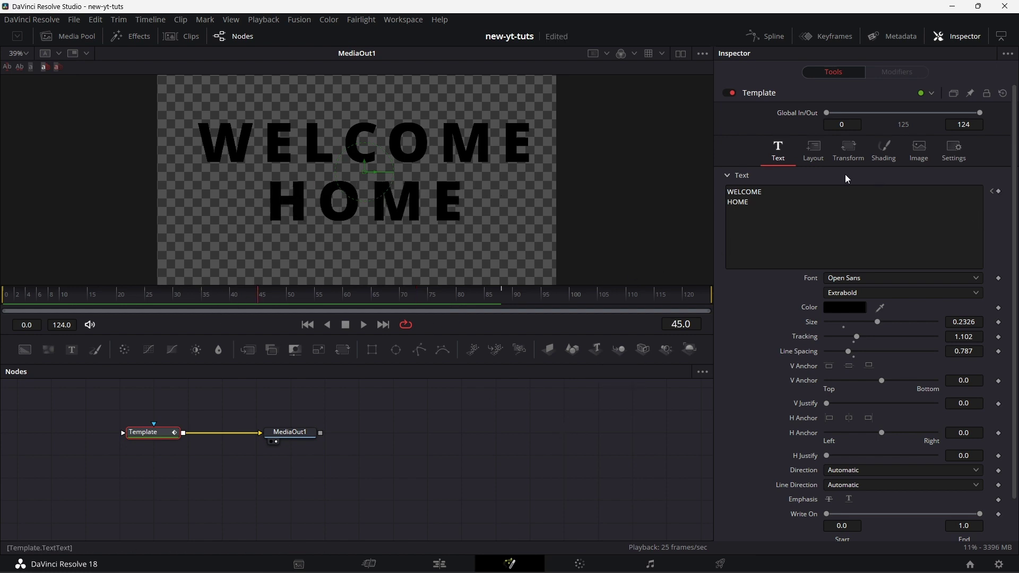
Swap the text's TemplateStyledText modifier for Character Level Styling and select WELCOME's E and L.
right_click(811, 191)
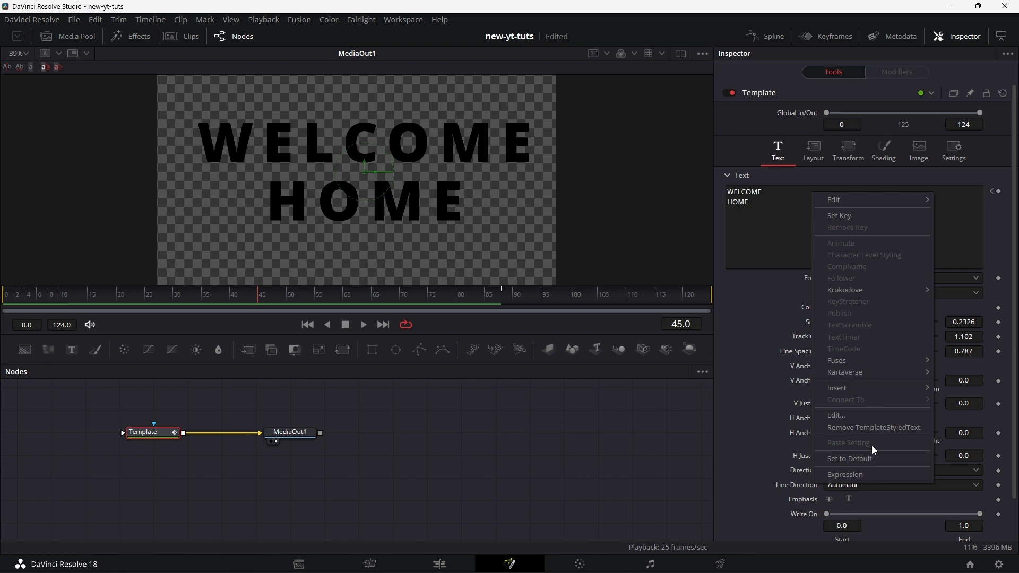
click(887, 428)
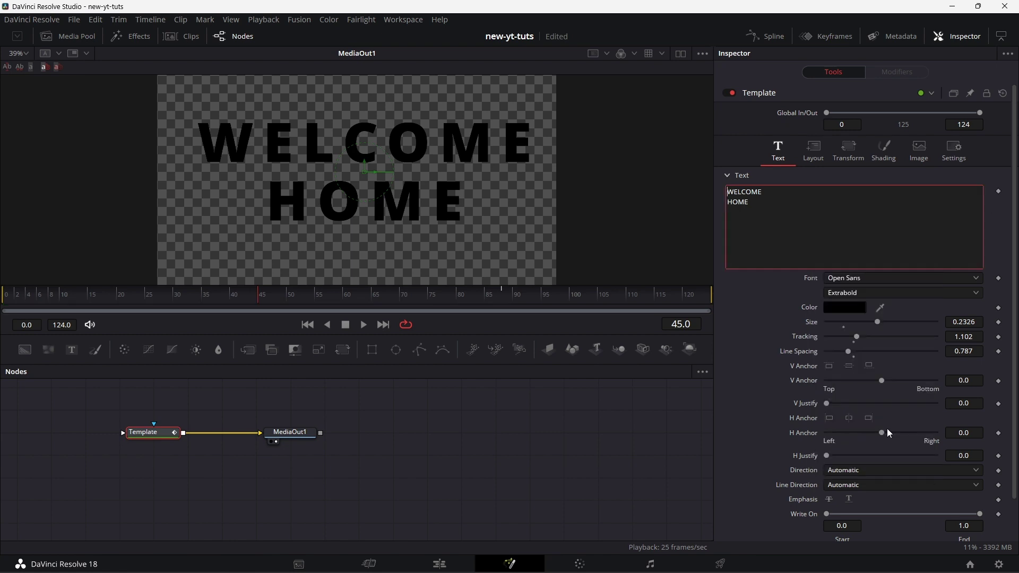
right_click(763, 216)
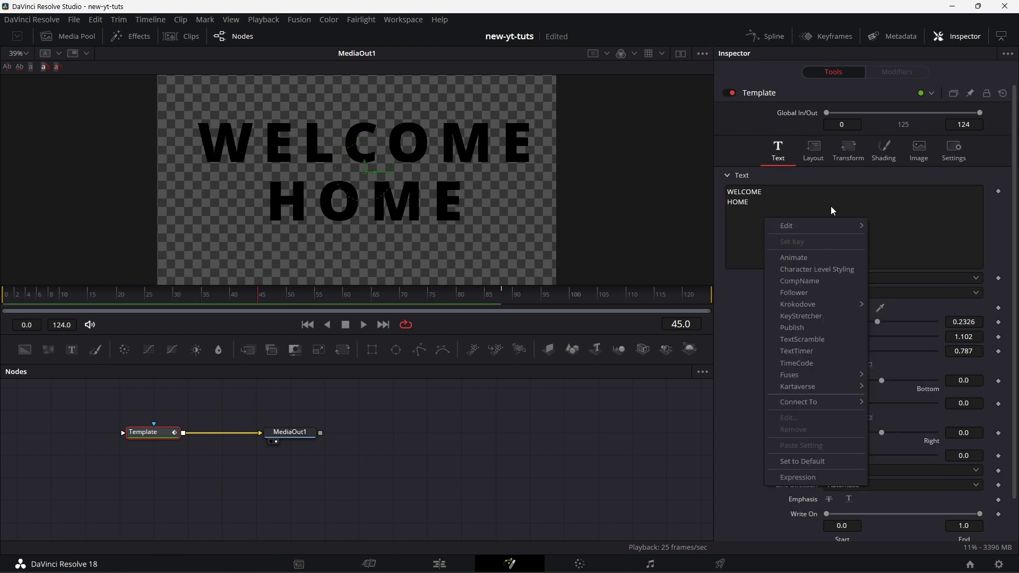
click(833, 268)
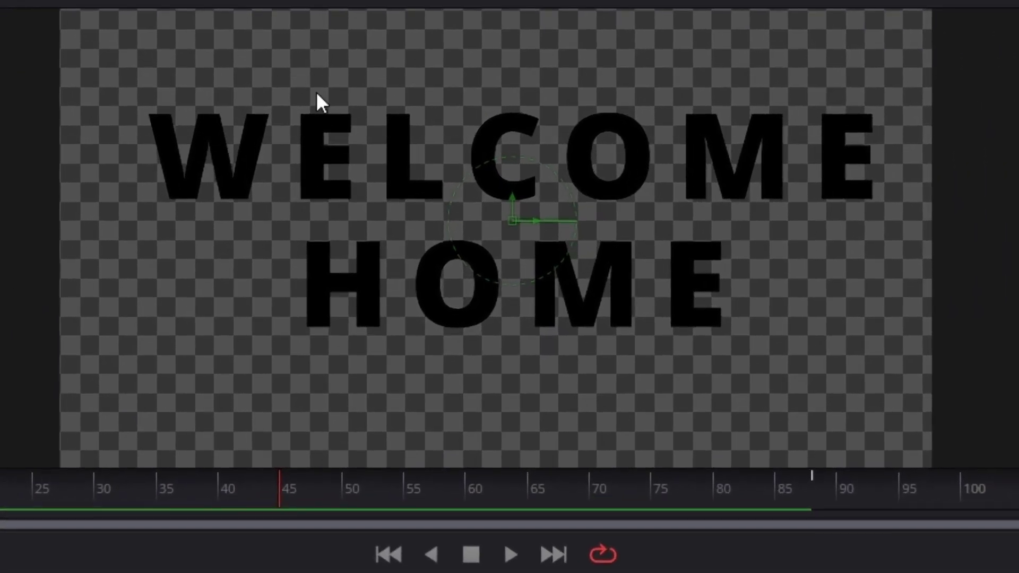
drag(318, 82, 415, 138)
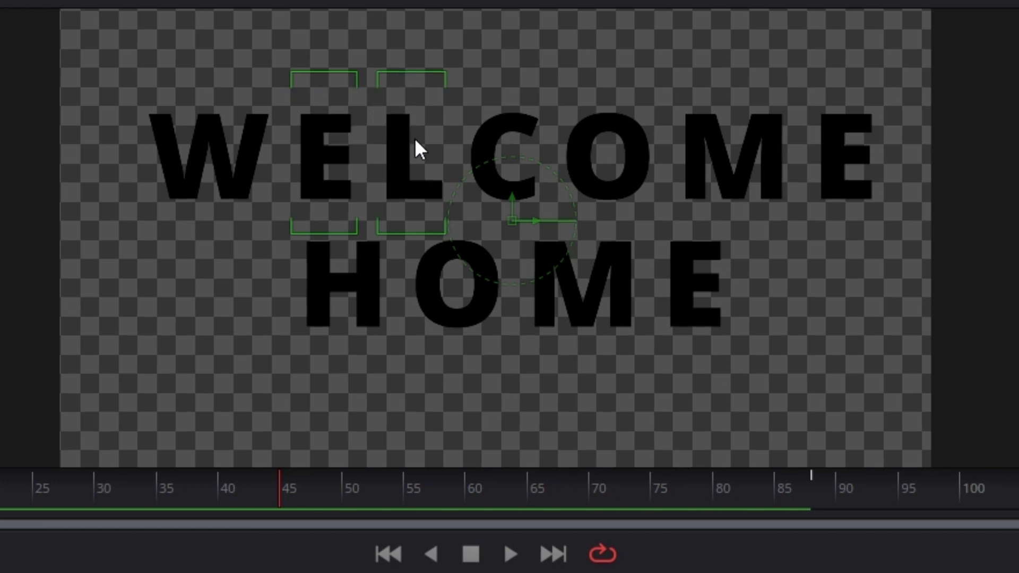
click(902, 72)
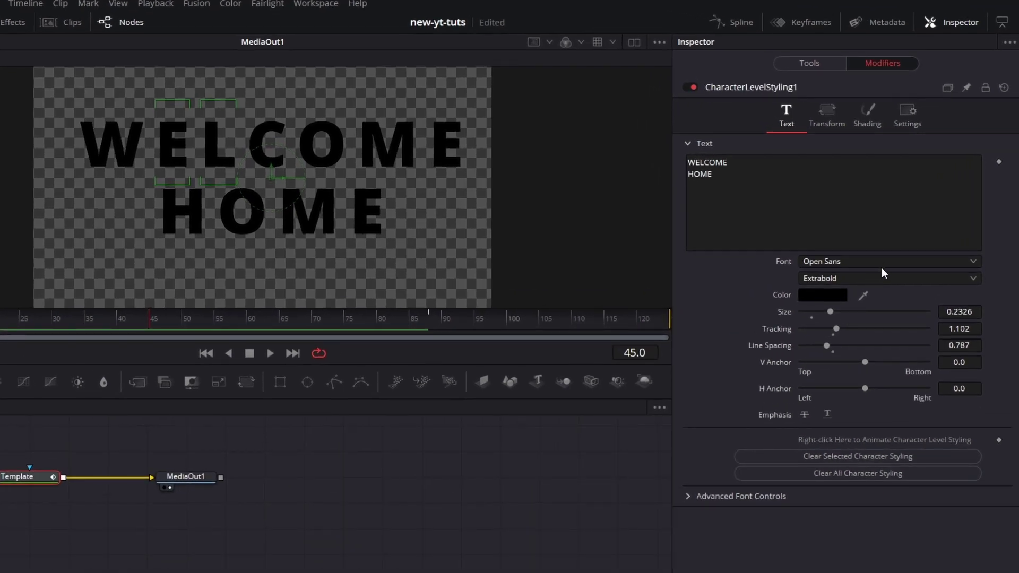
Set the selected E and L to the Obli font at size 0.385.
click(886, 263)
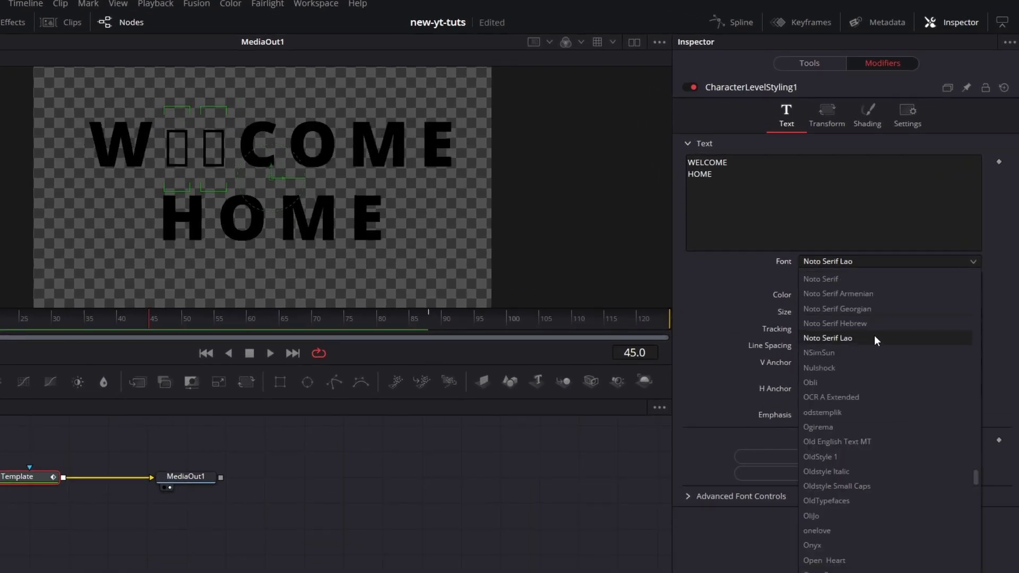
click(861, 385)
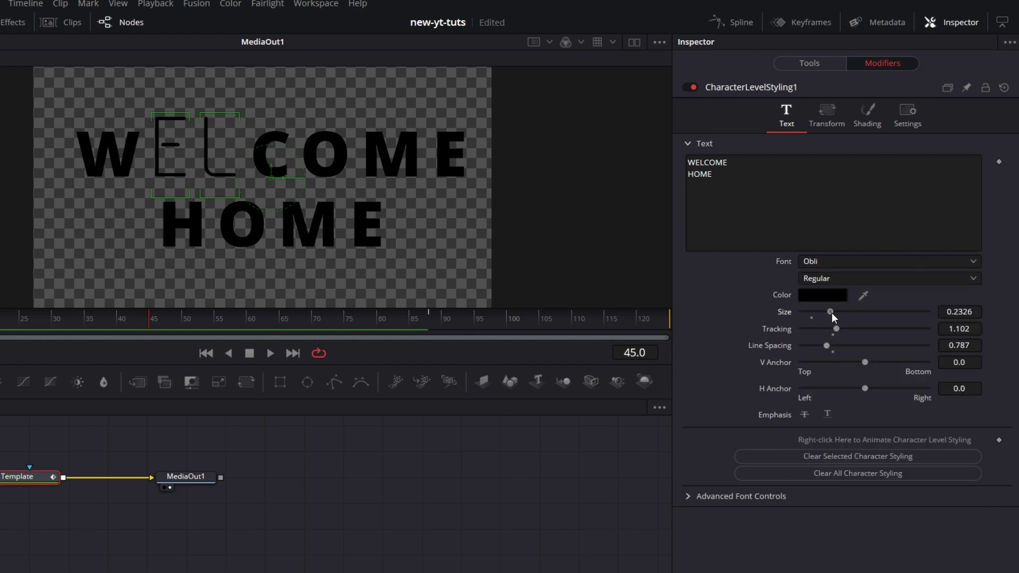
drag(832, 313, 851, 312)
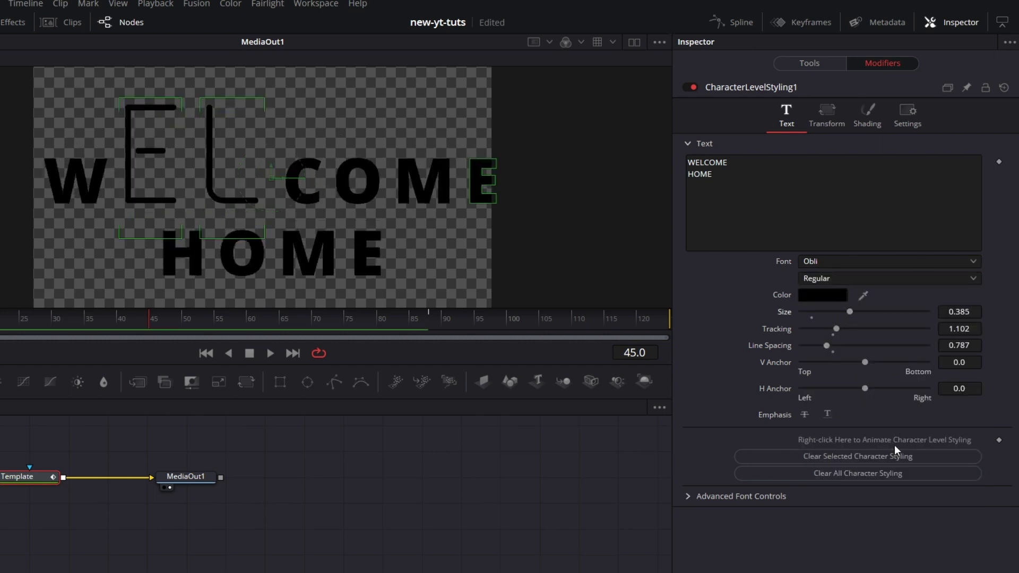
Select the O of COME and give it the onelove font at size 0.353.
click(359, 127)
click(880, 260)
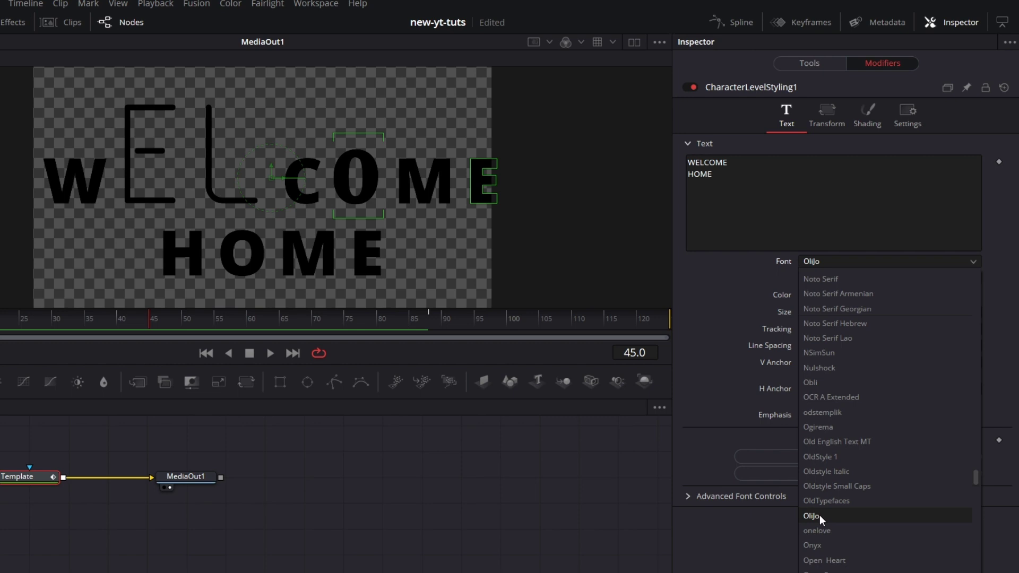
click(816, 531)
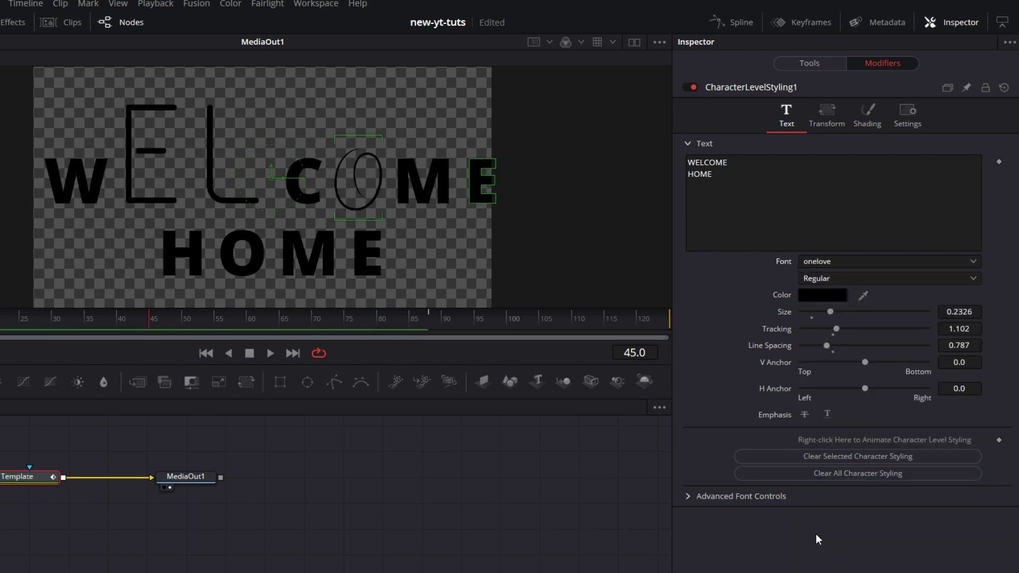
drag(832, 311, 845, 312)
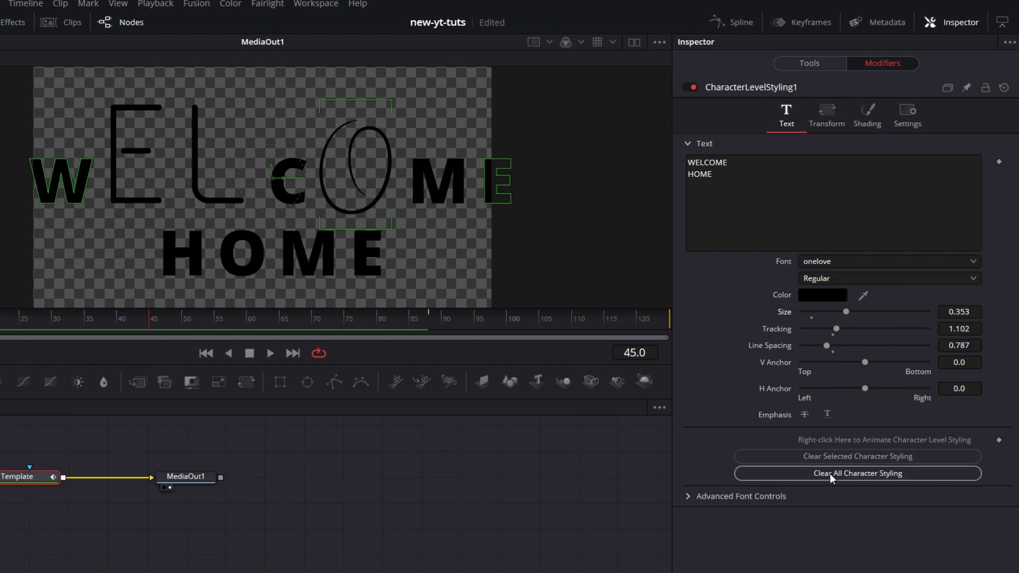
click(867, 114)
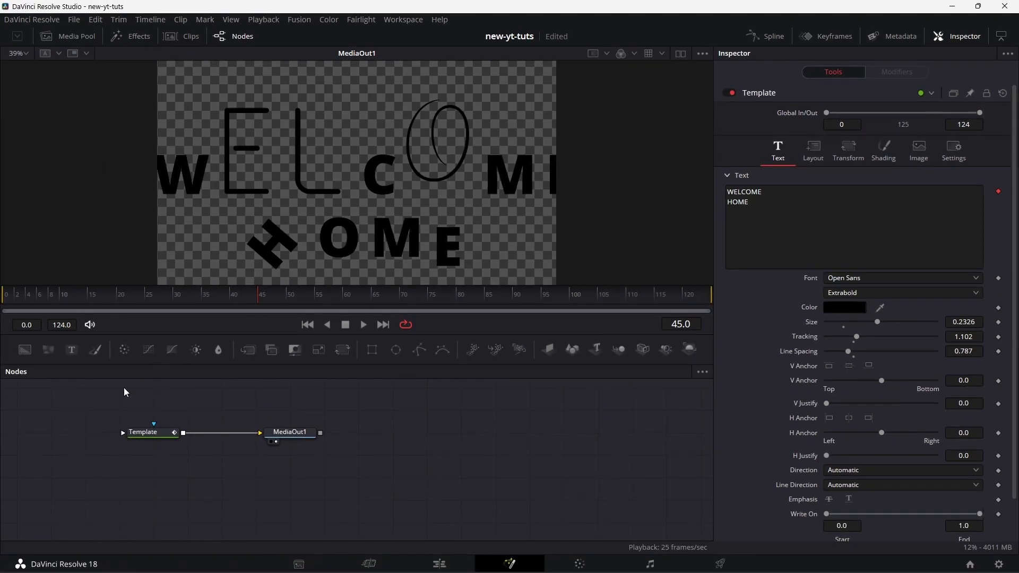
Add a Text+ node to the node graph, then delete it again.
click(150, 434)
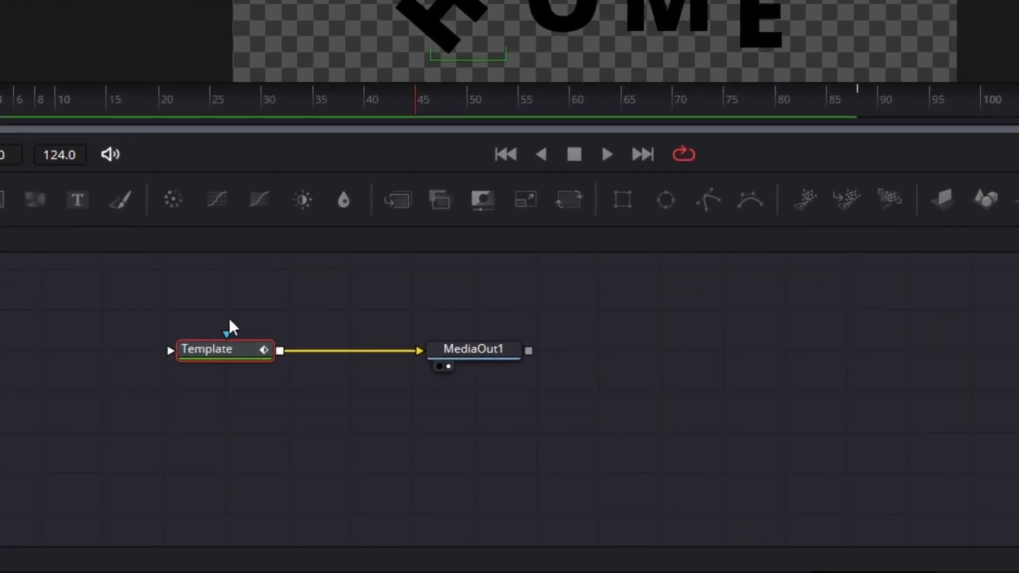
mouse_move(224, 352)
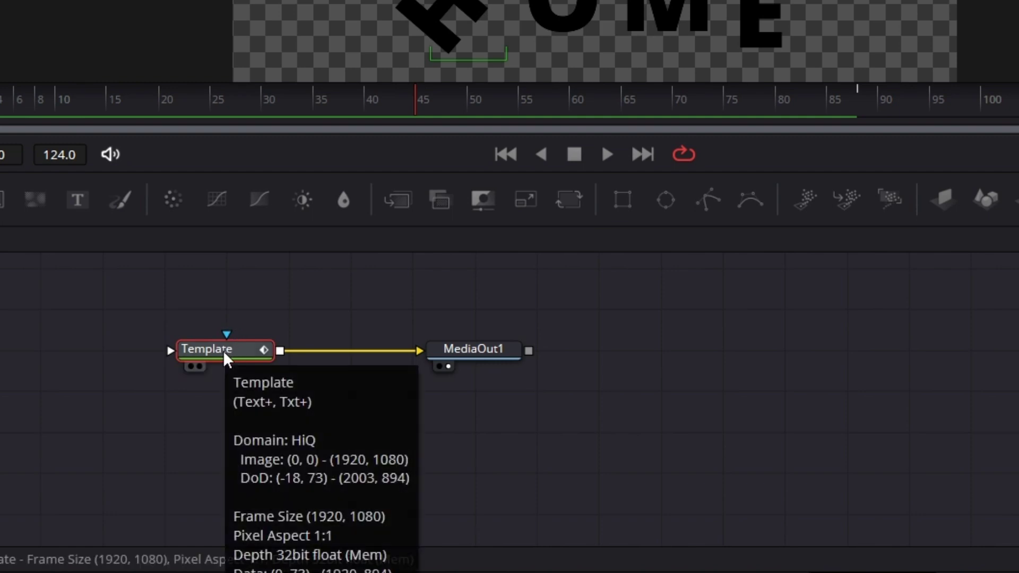
drag(74, 198, 210, 296)
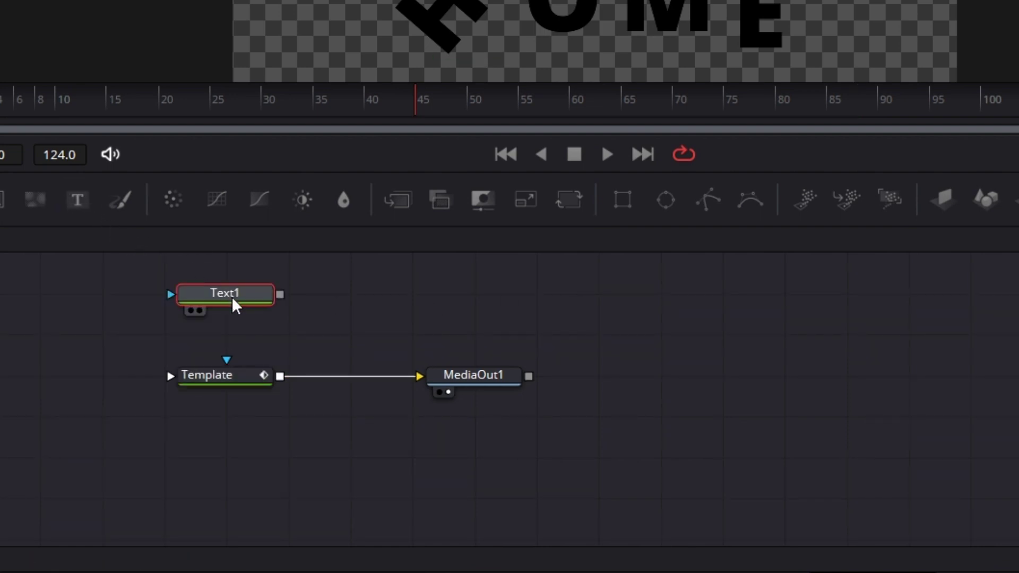
key(Delete)
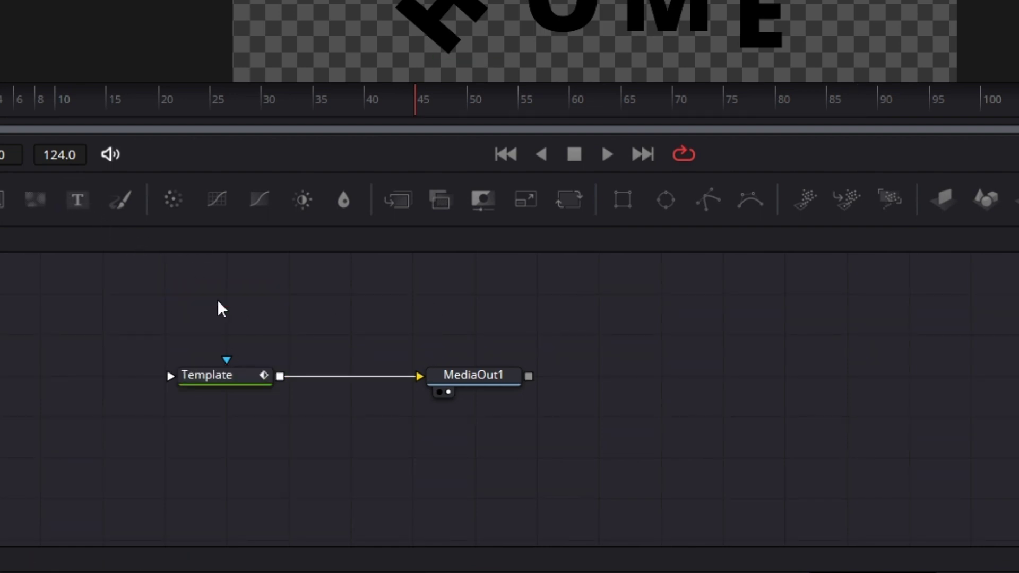
Give the Template title node the new name tEXT.
right_click(228, 385)
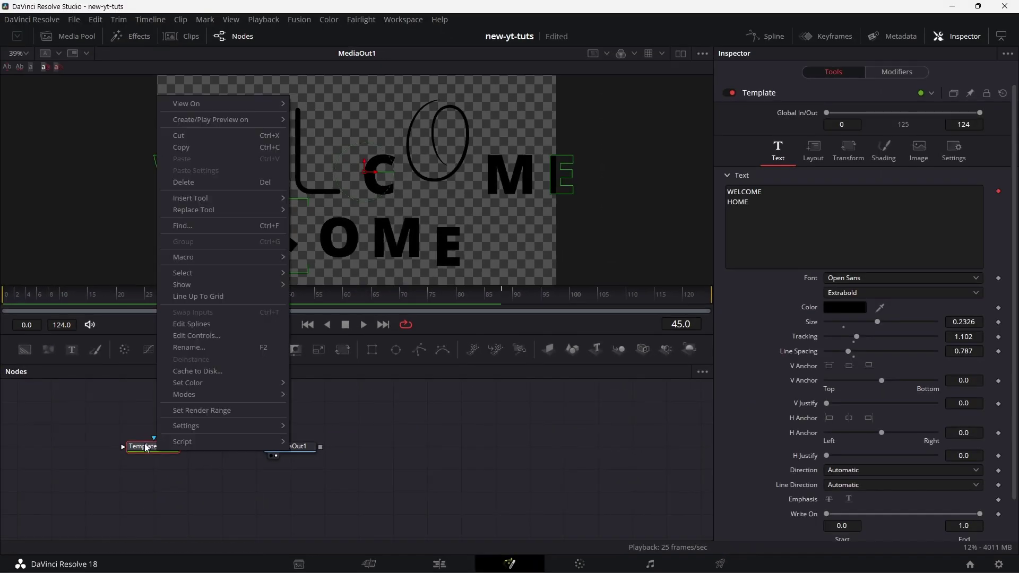
click(215, 348)
text(tEXT)
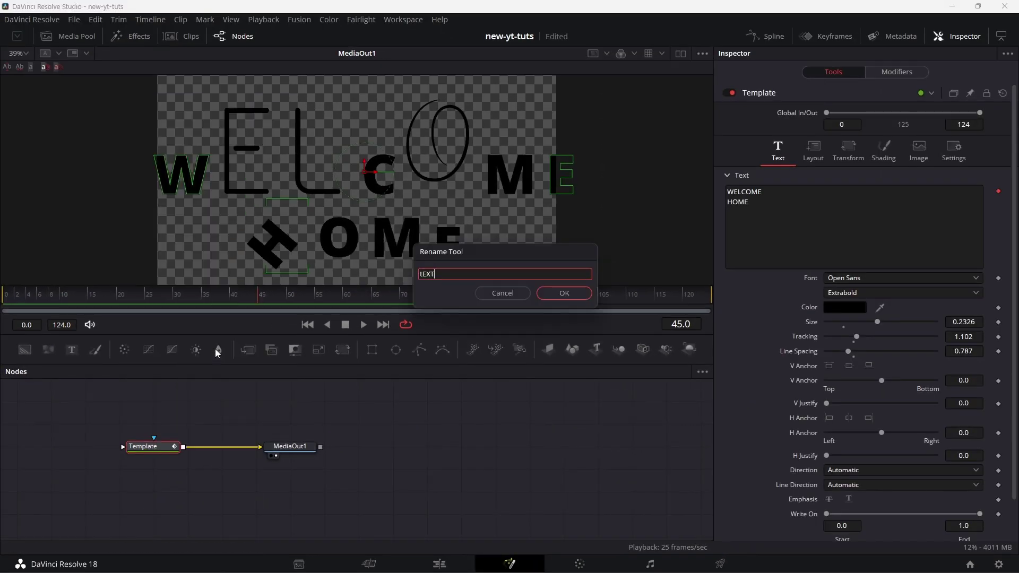
key(Return)
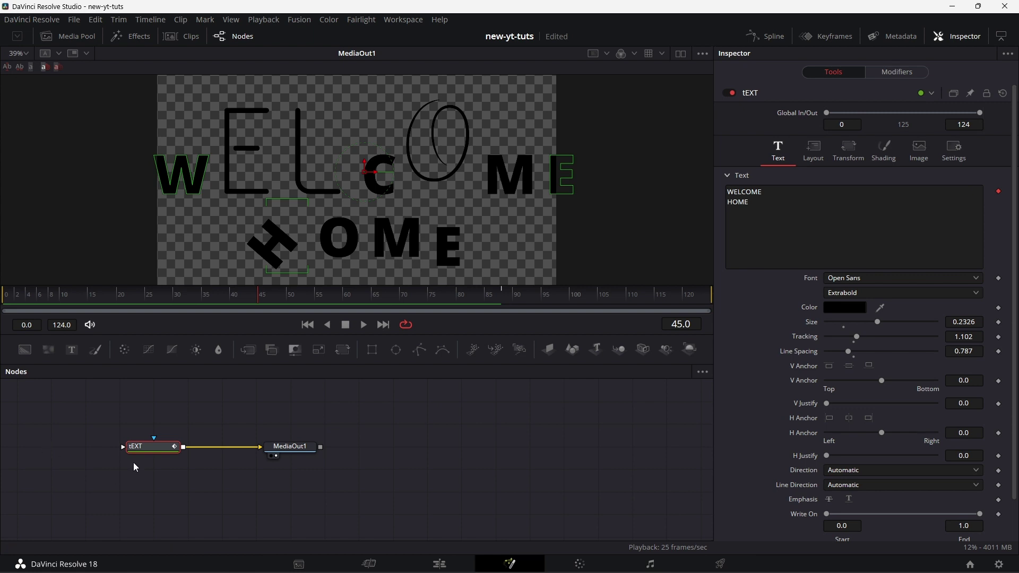
Remove CharacterLevelStyling1 from the text, add a TextScramble modifier, and return to frame 0.
scroll(496, 434, down, 2)
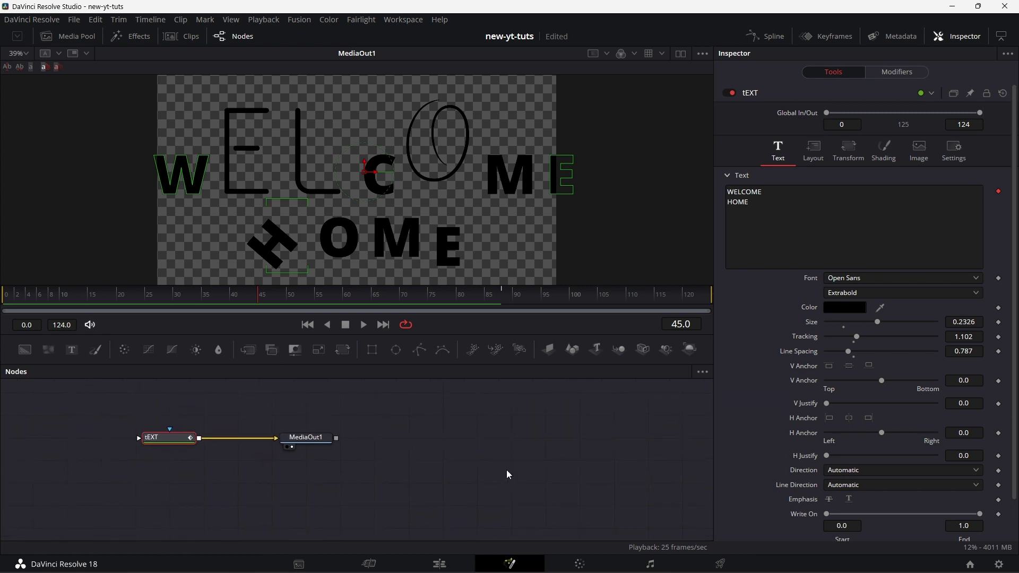
right_click(812, 211)
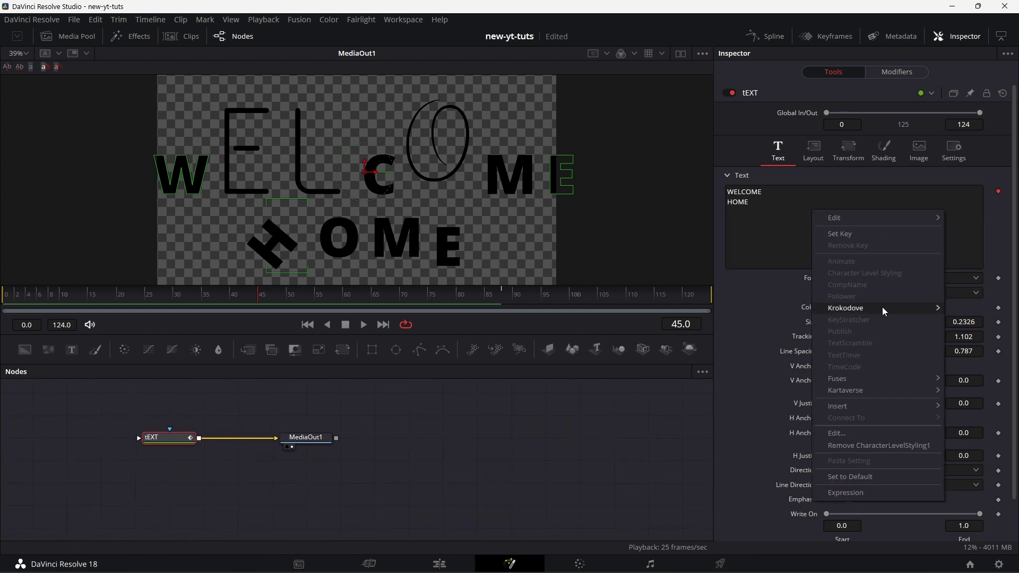
click(872, 445)
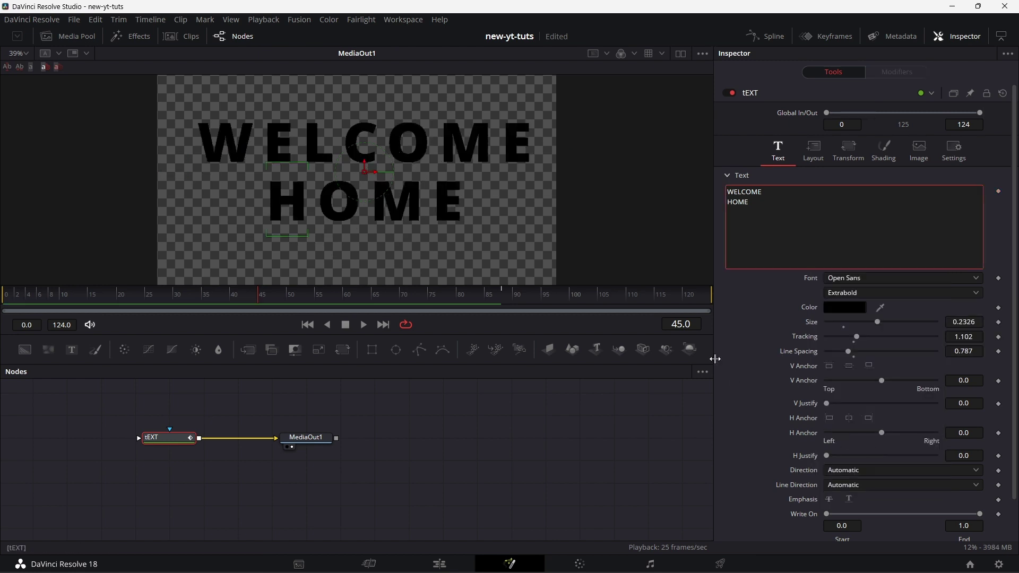
right_click(822, 200)
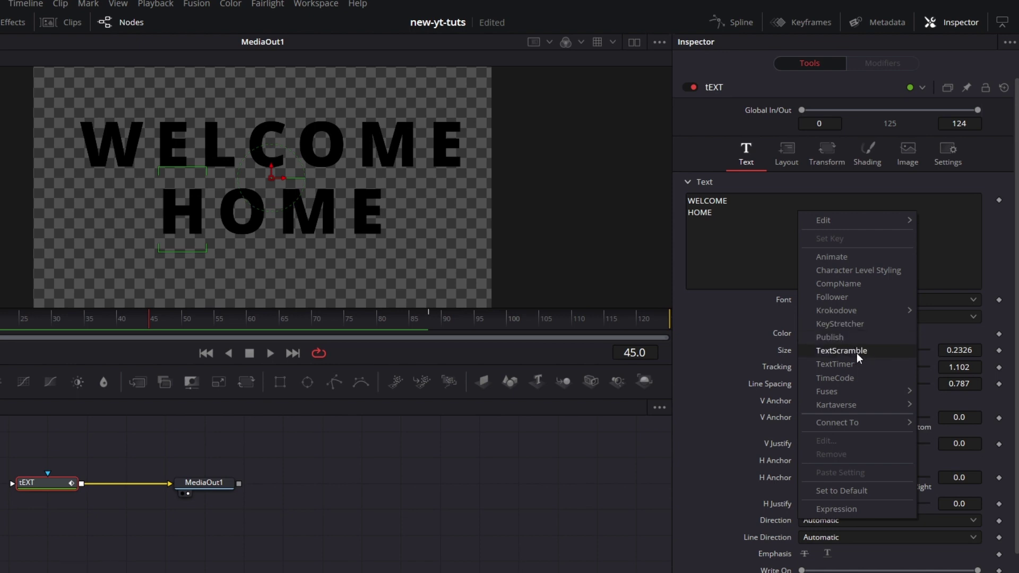
click(856, 351)
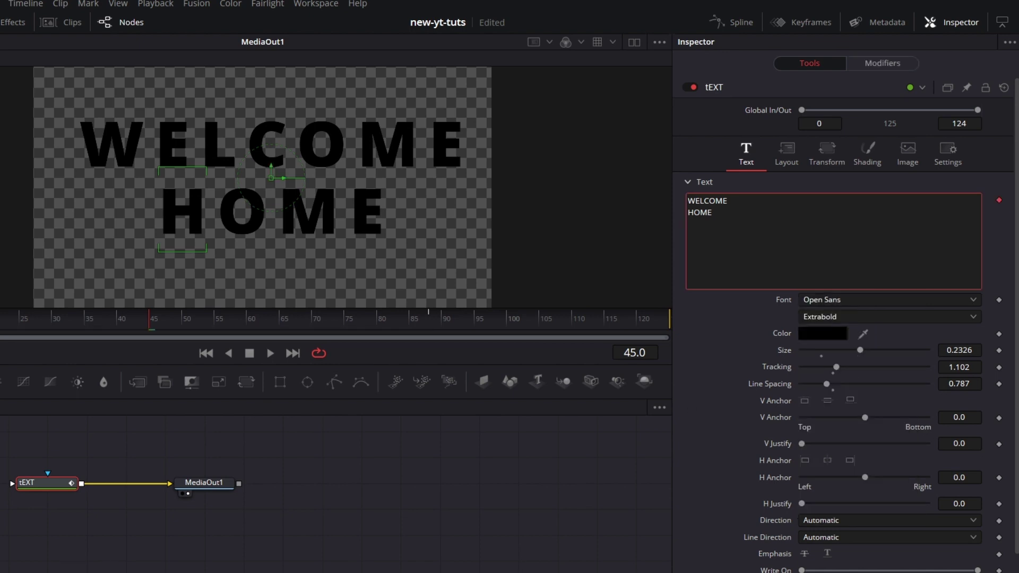
key(Home)
Keyframe the TextScramble Randomness at 10 on frame 0.
click(890, 62)
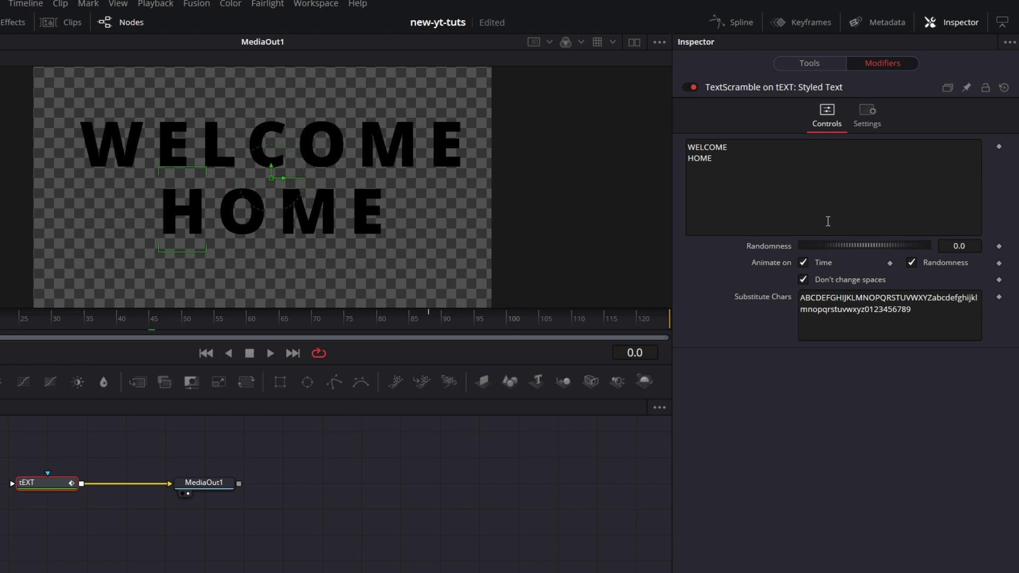
drag(819, 246, 998, 260)
click(973, 245)
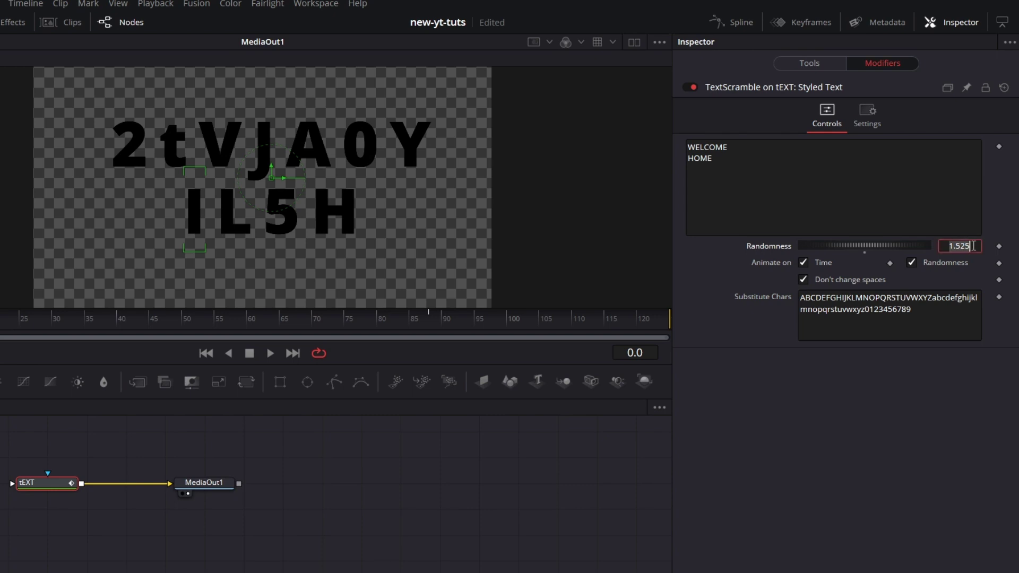
text(10)
key(Tab)
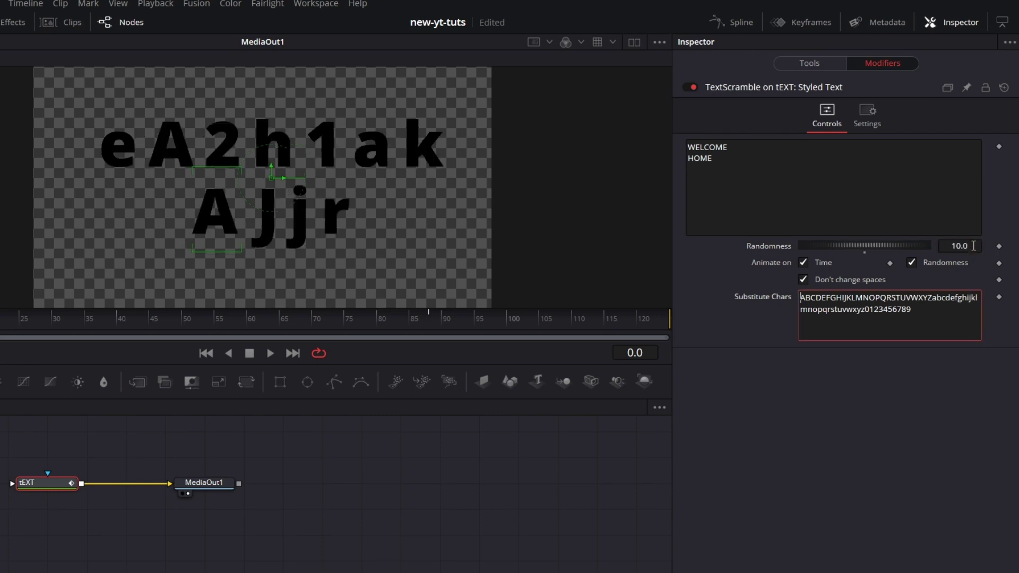
click(1000, 247)
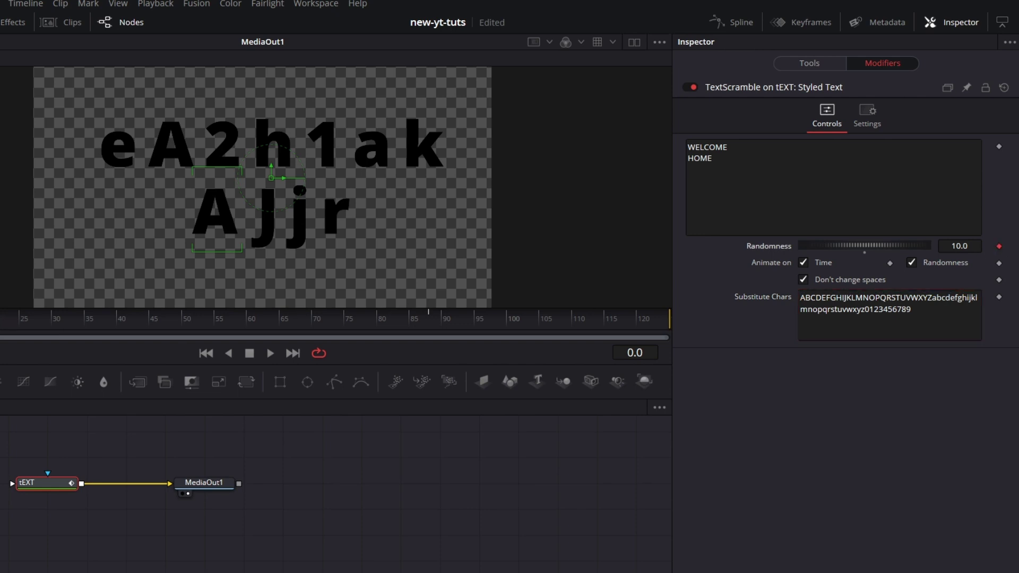
At frame 20, set Randomness to 0.
click(28, 333)
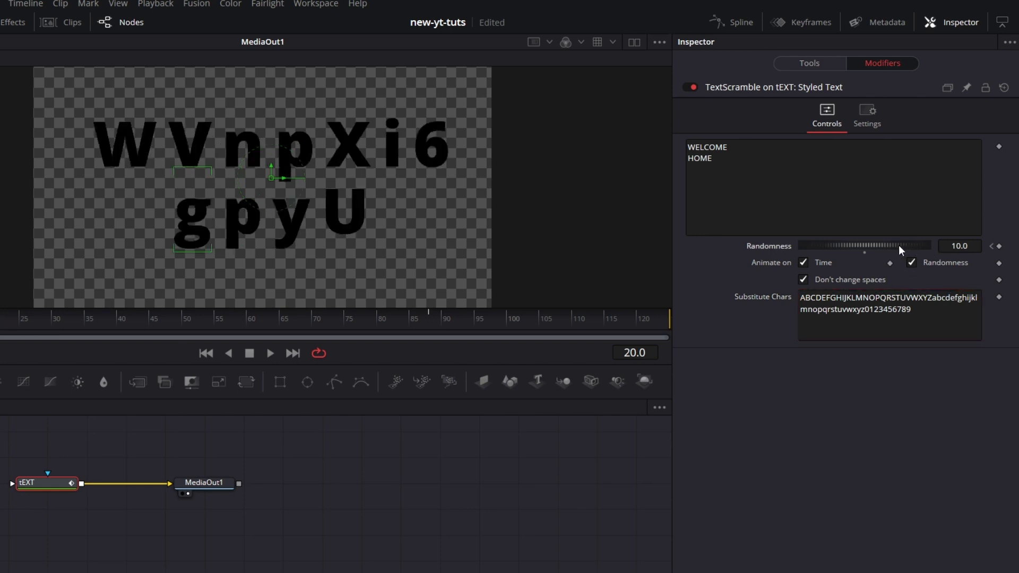
click(955, 245)
text(0)
key(Tab)
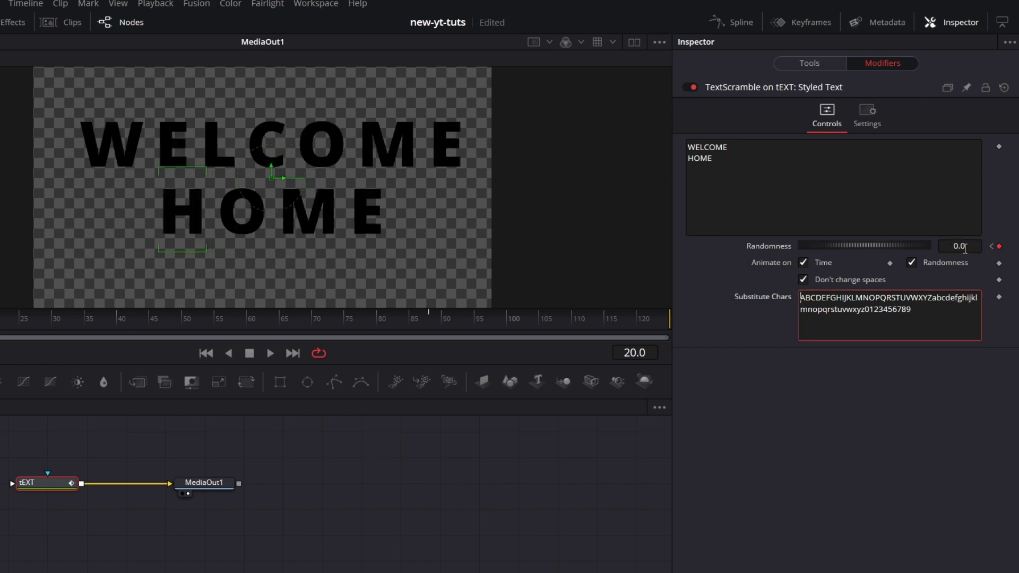
Rewind and play the scramble animation from the start to preview it.
key(Home)
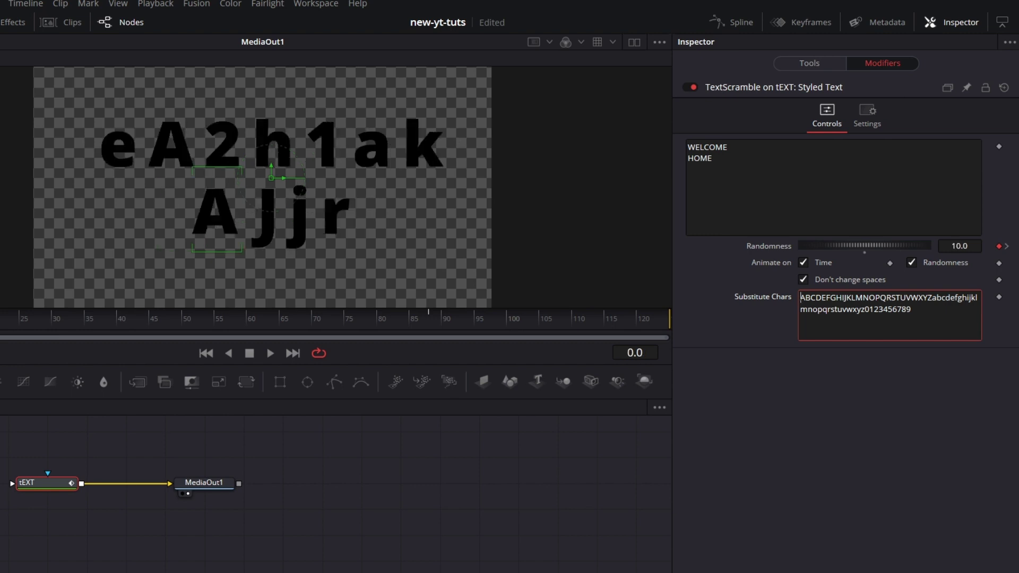
click(269, 353)
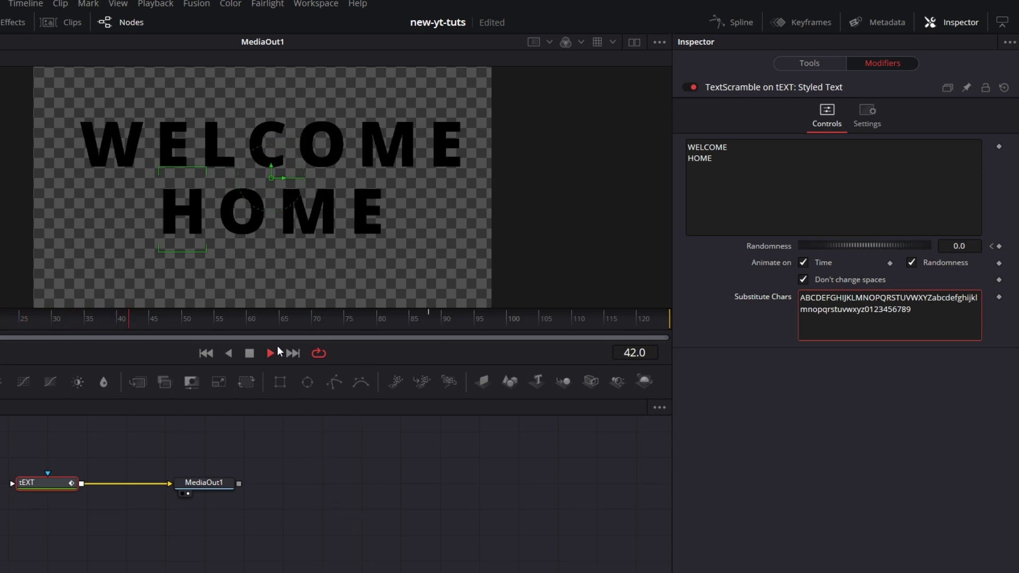
click(249, 353)
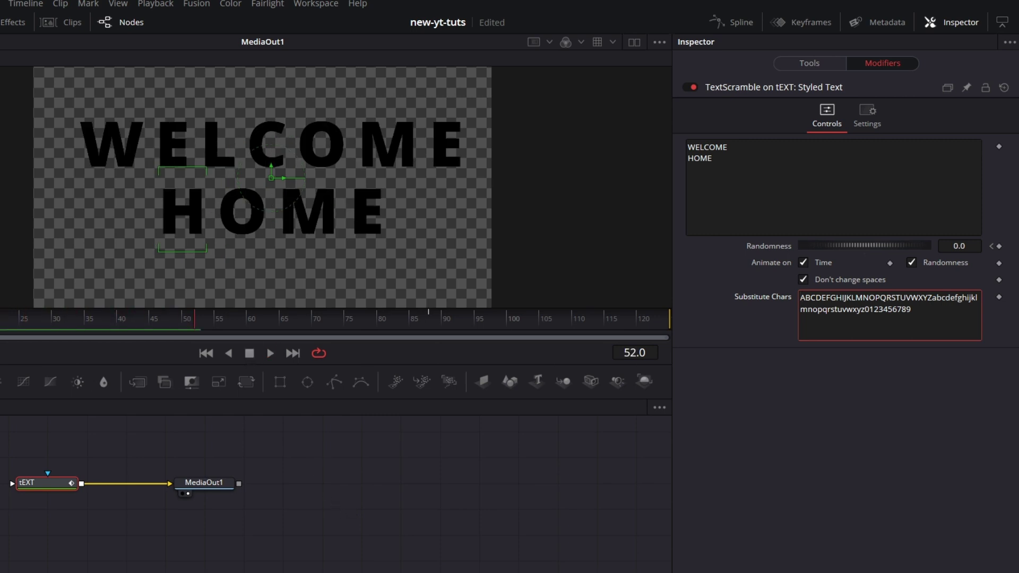
click(206, 354)
click(270, 353)
Remove TextScramble1 from the tEXT text and attach a TimeCode modifier instead.
click(812, 64)
right_click(744, 219)
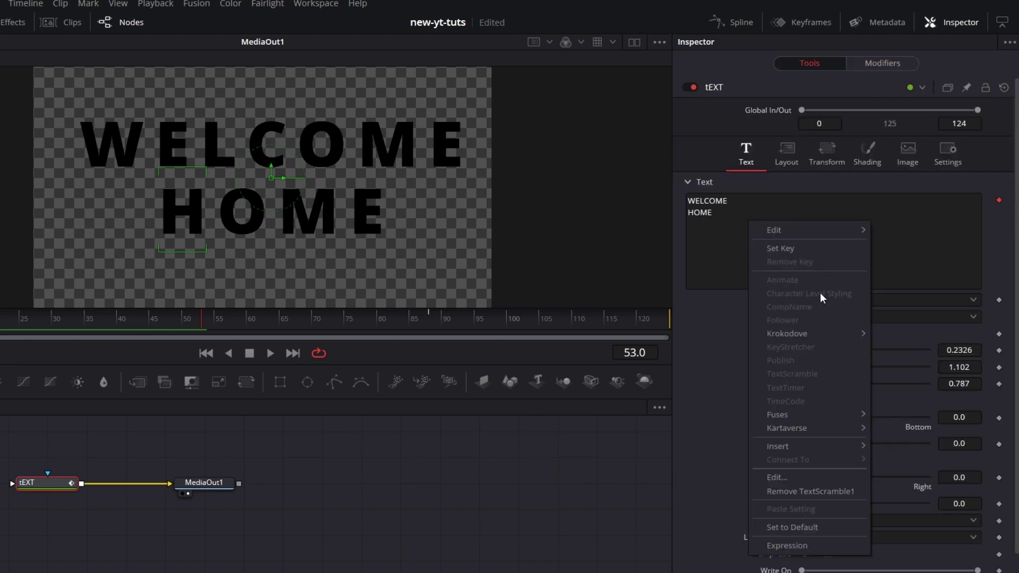
click(817, 491)
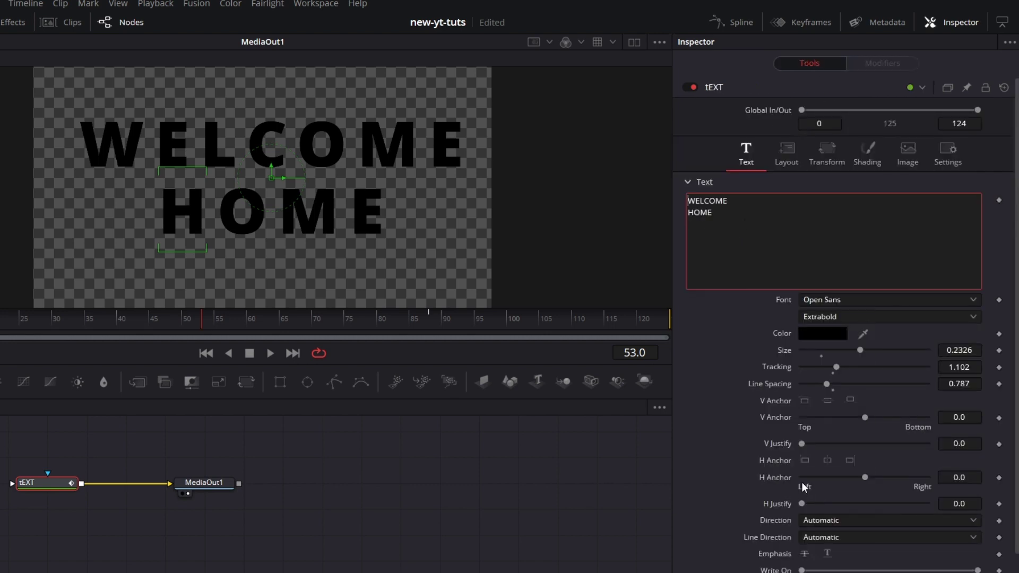
key(Home)
right_click(726, 228)
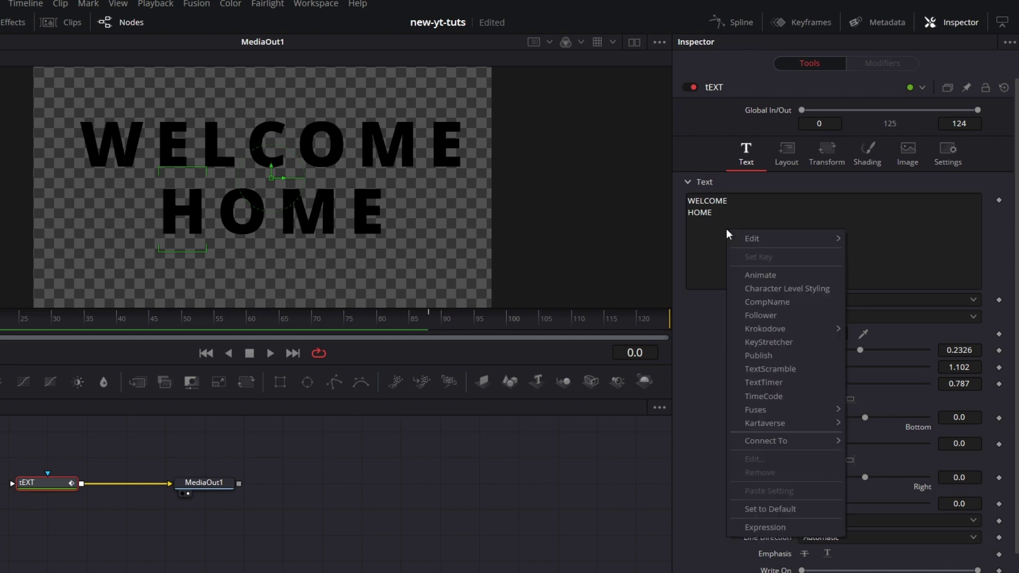
click(801, 394)
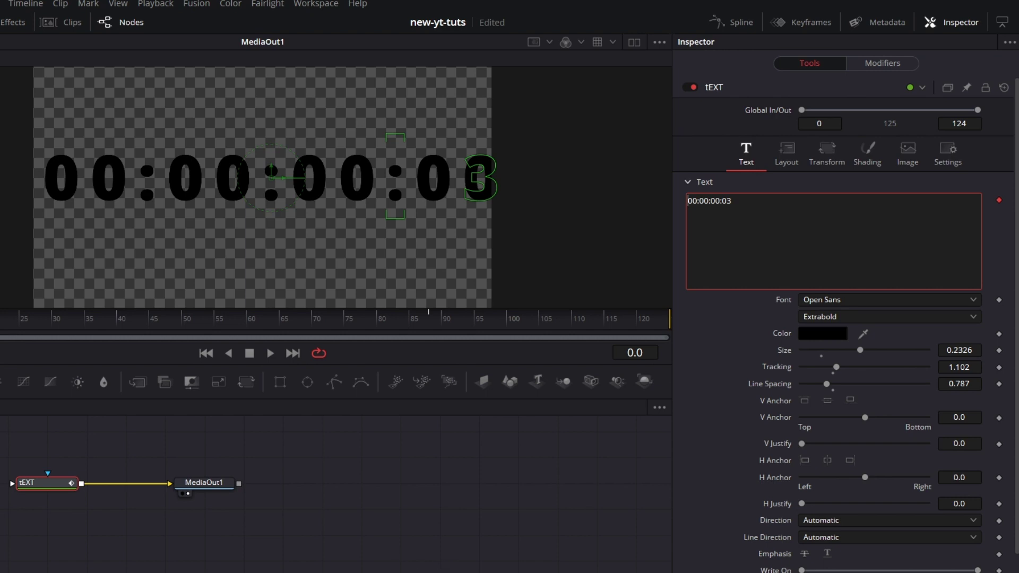
On the Edit page, extend the Text+ clip to about 30 seconds and save the project.
key(shift+4)
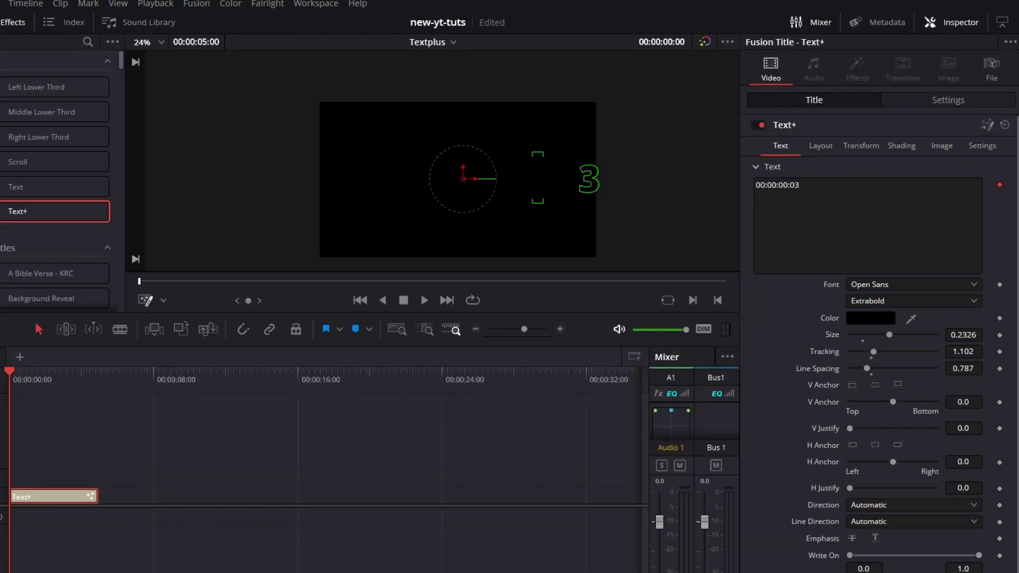
drag(94, 494, 555, 492)
click(118, 378)
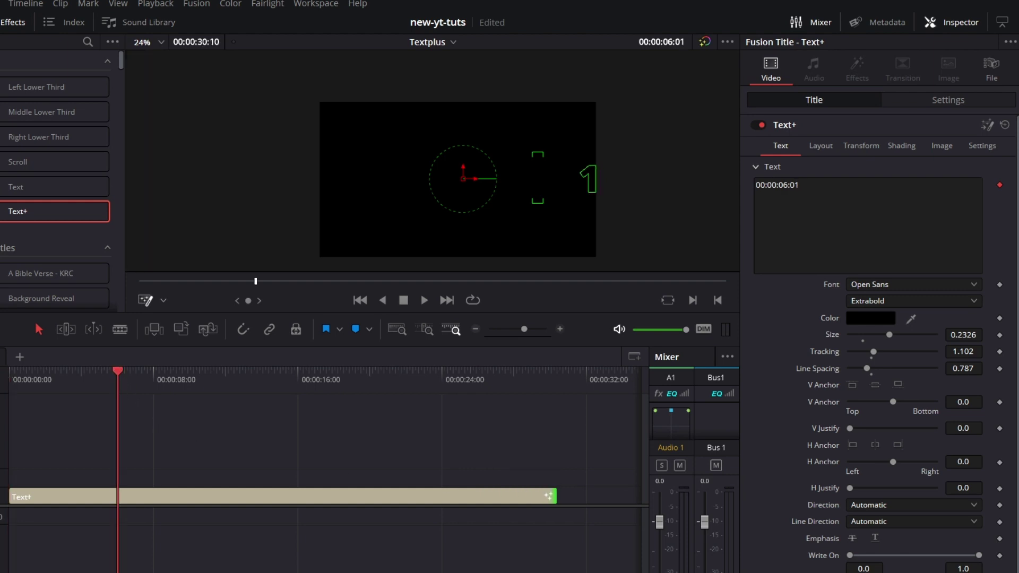
key(ctrl+s)
In Fusion, make the timecode text white, then rewind the playhead on the Edit page.
key(shift+5)
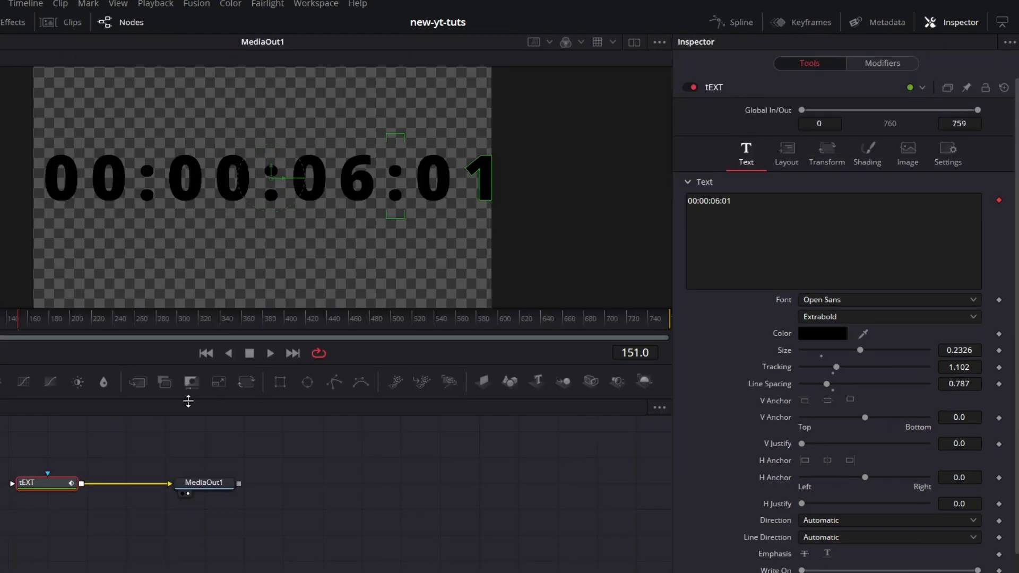
click(822, 333)
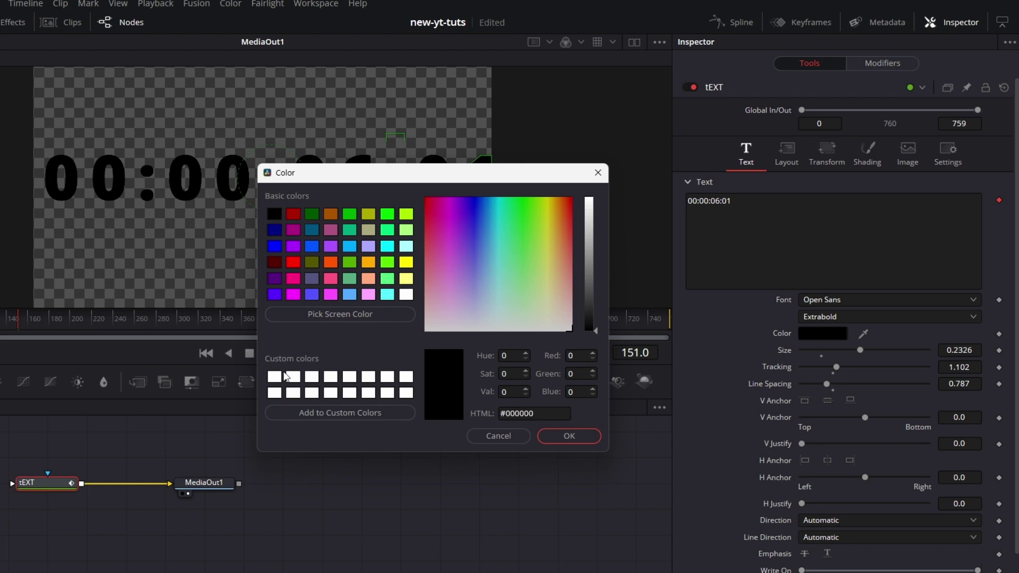
click(280, 377)
click(567, 436)
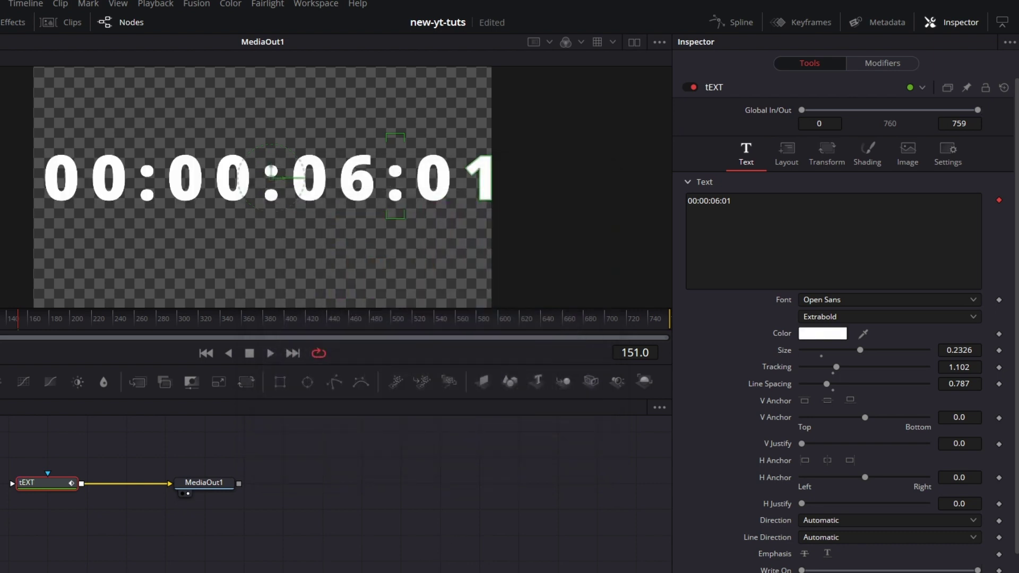
key(shift+4)
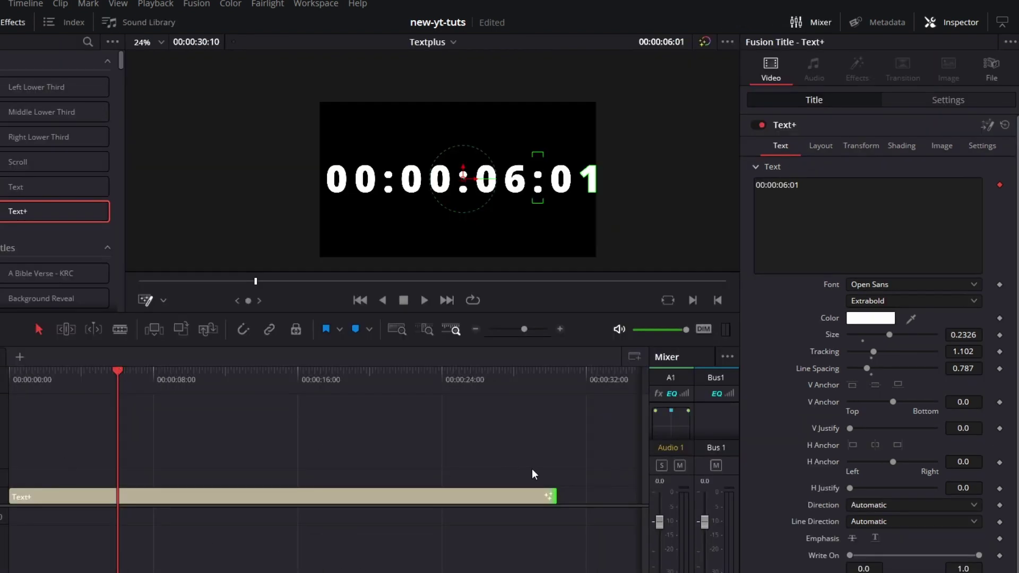
drag(117, 371, 10, 371)
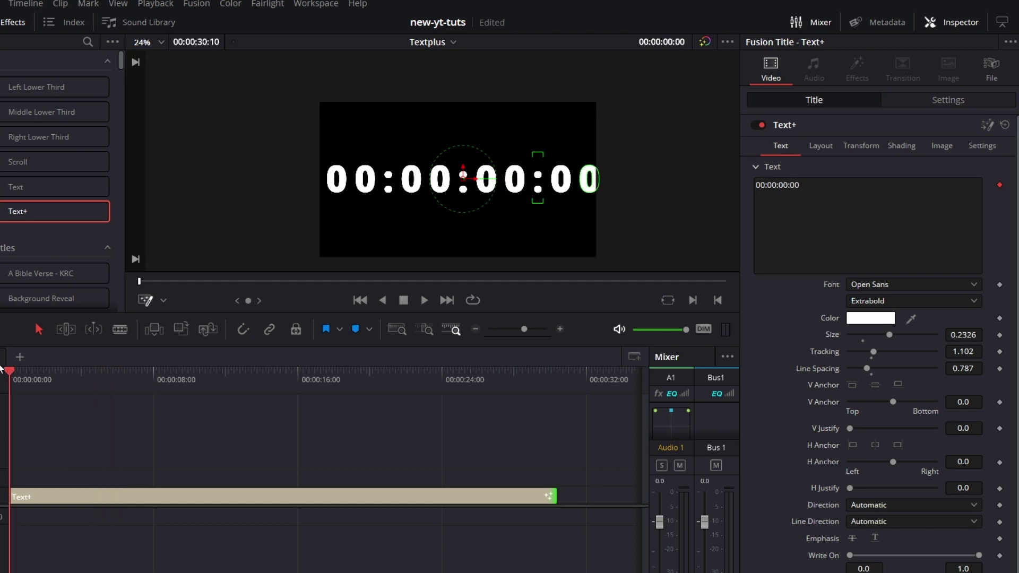
Turn on the Transform overlay, shrink the timecode, and move it to the lower-right corner.
click(424, 301)
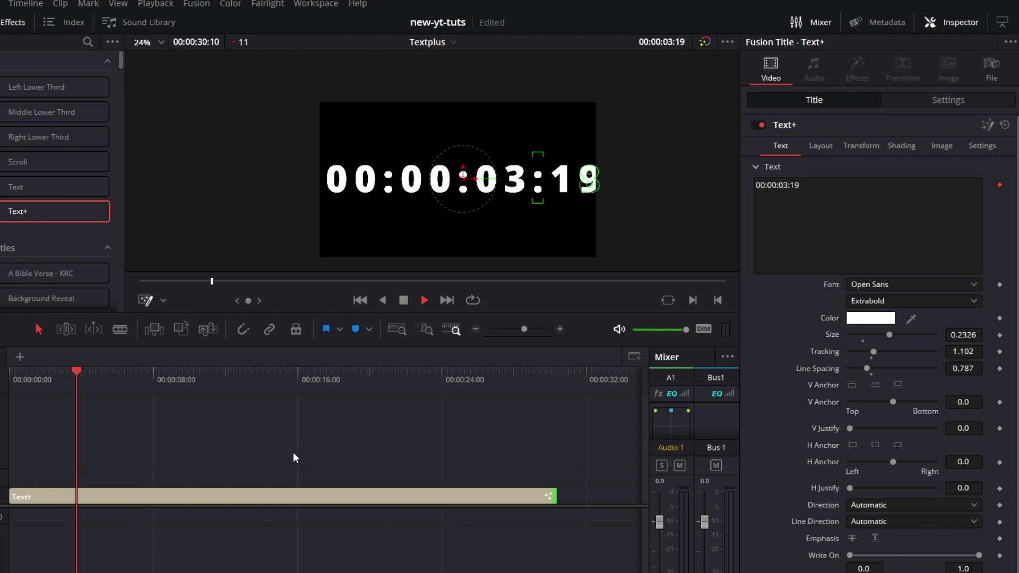
click(174, 494)
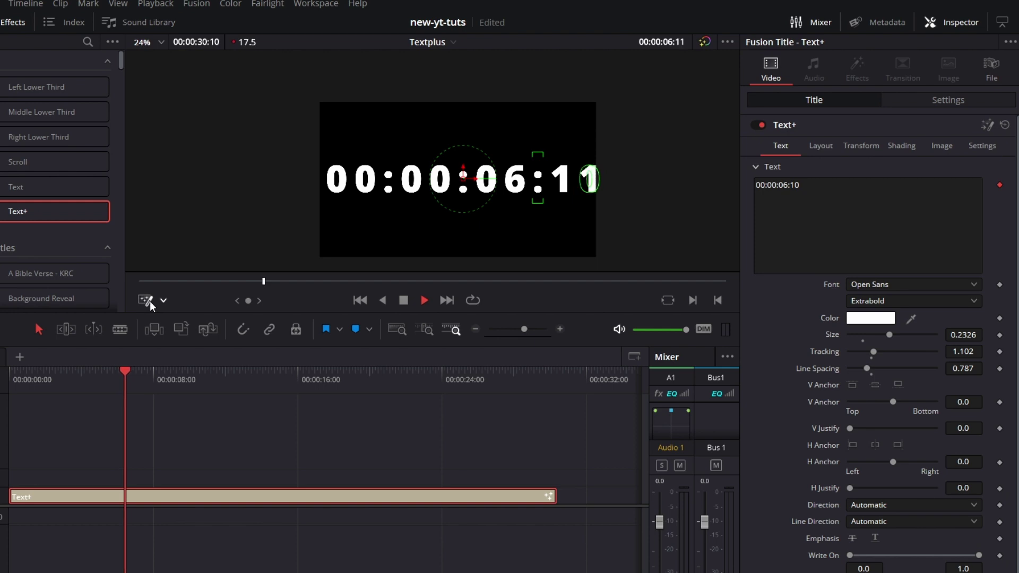
click(164, 300)
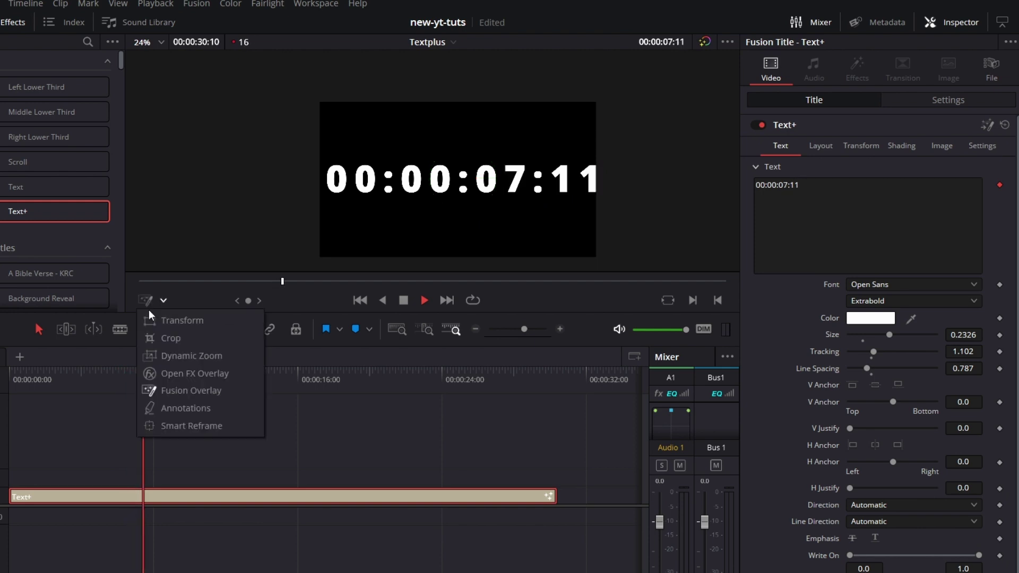
click(177, 320)
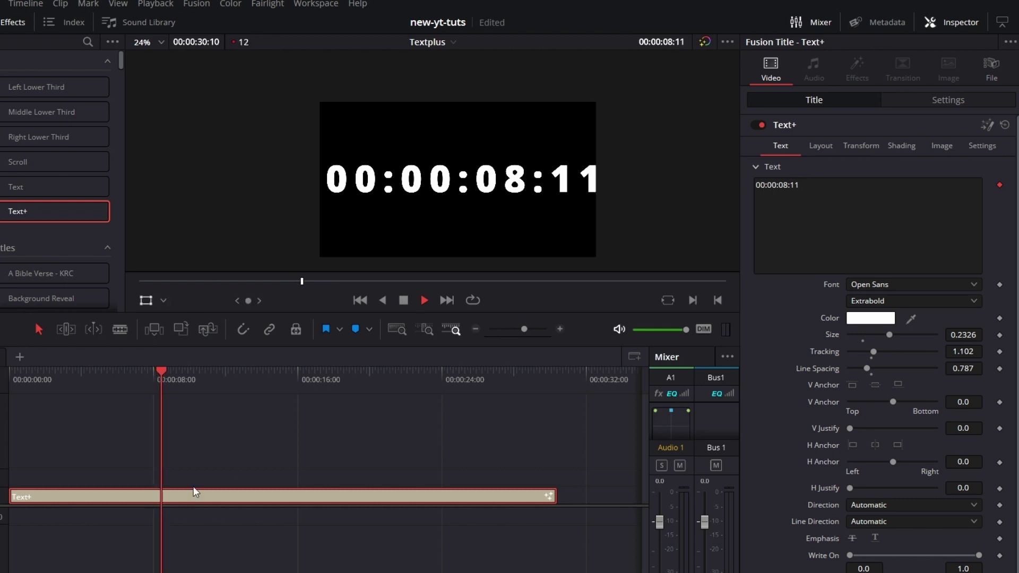
click(424, 299)
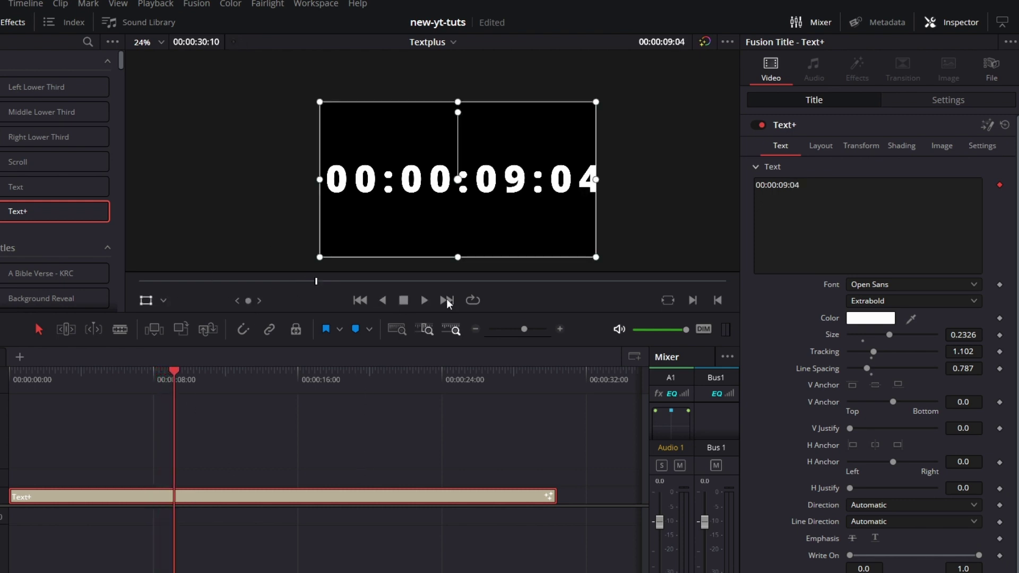
drag(592, 101, 514, 149)
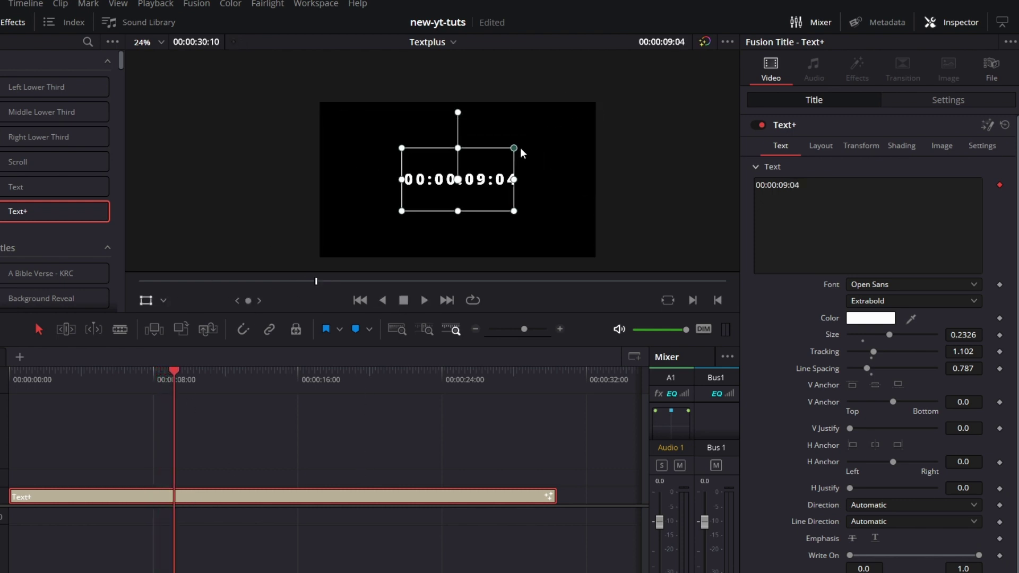
drag(460, 182, 580, 283)
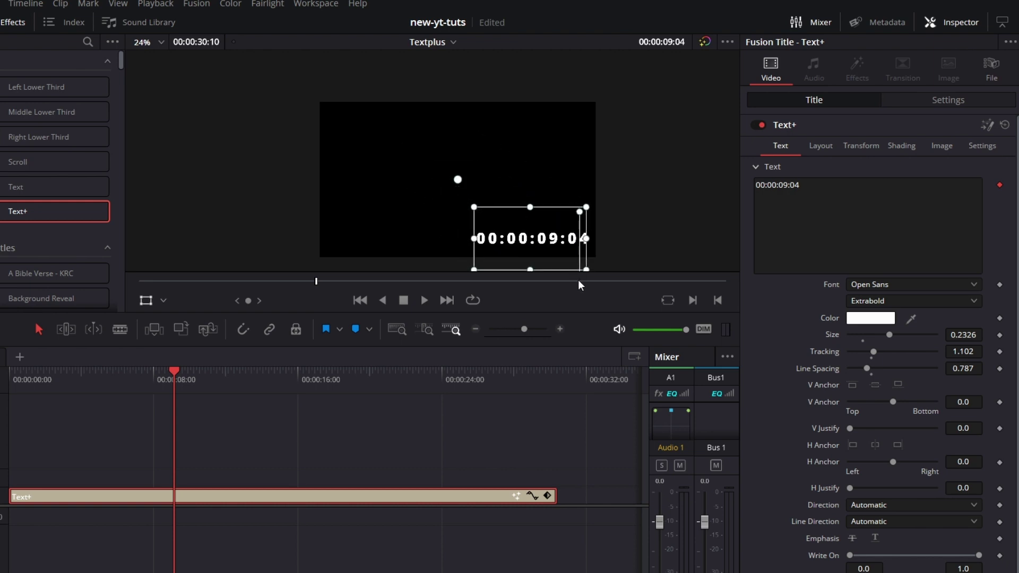
Set the font style to Regular and shrink the timecode slightly more.
click(953, 304)
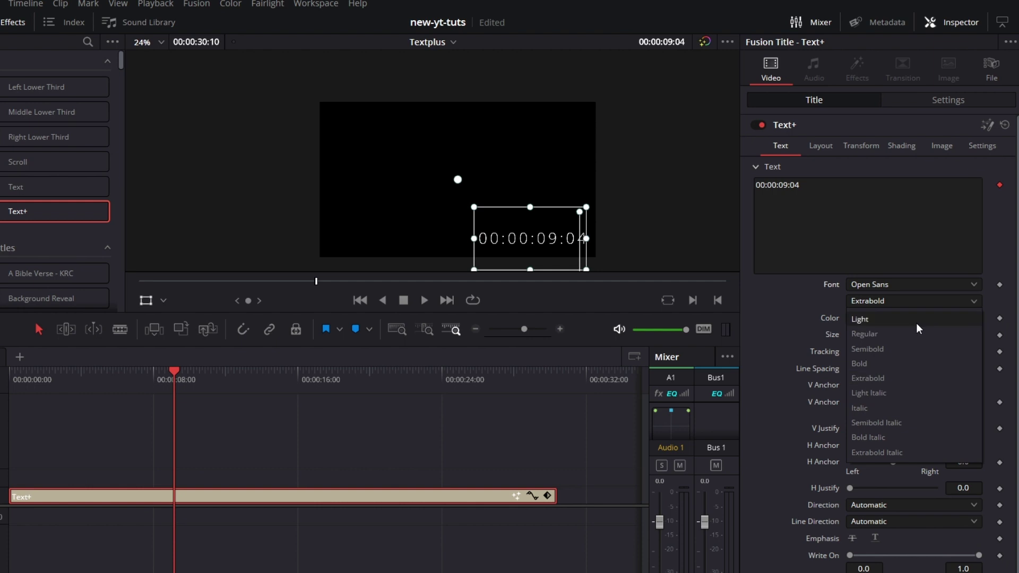
click(915, 333)
drag(478, 208, 560, 244)
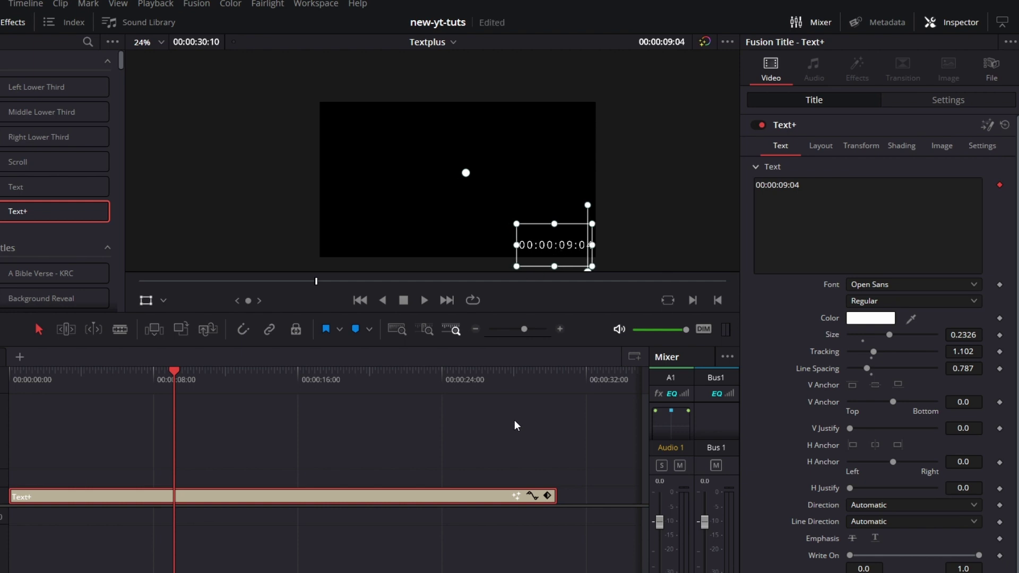
Deselect the clip, set the playhead to 00:00:01:10, and play the timecode in Fusion.
click(377, 479)
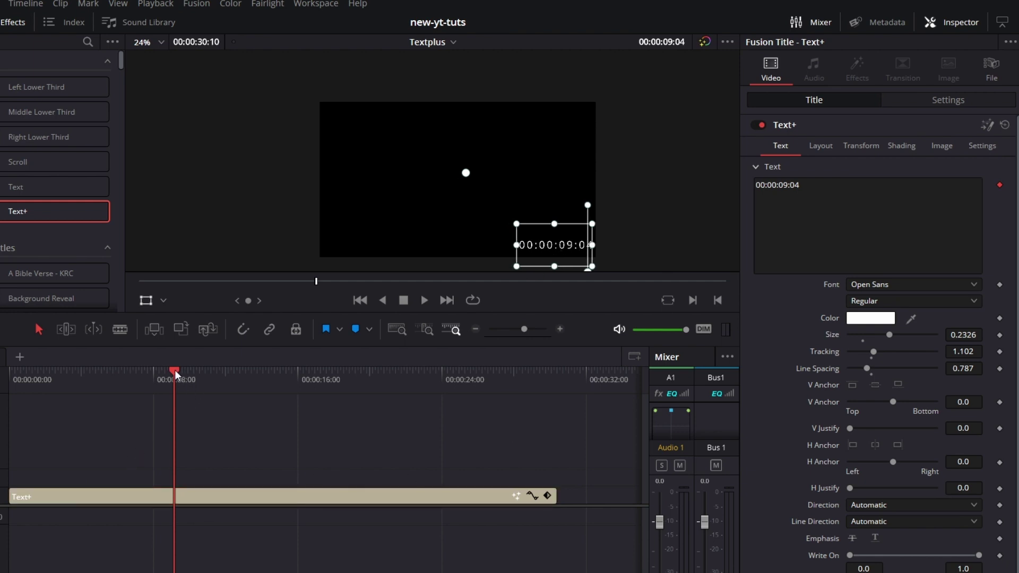
drag(174, 371, 34, 371)
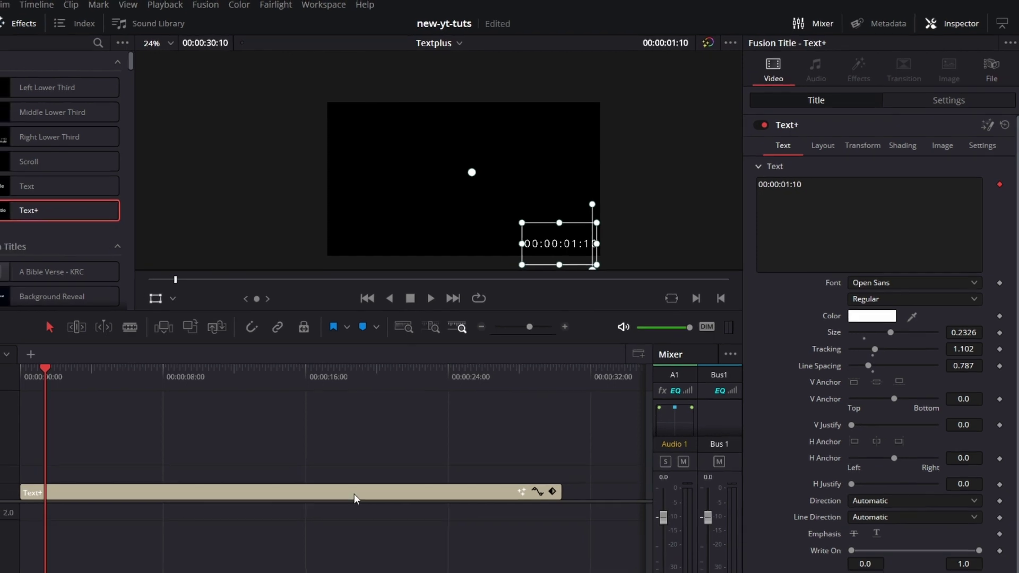
click(510, 564)
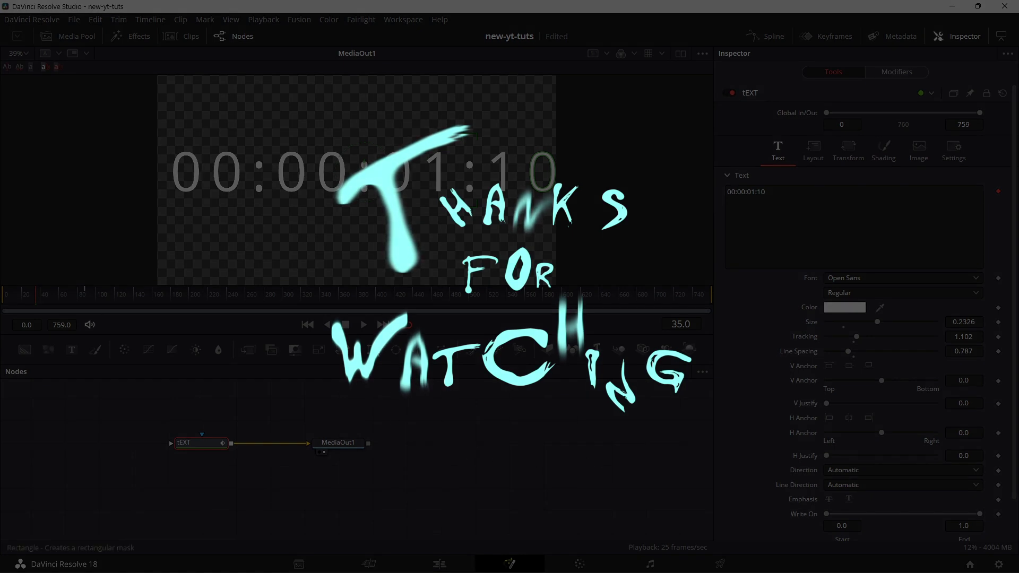
click(364, 326)
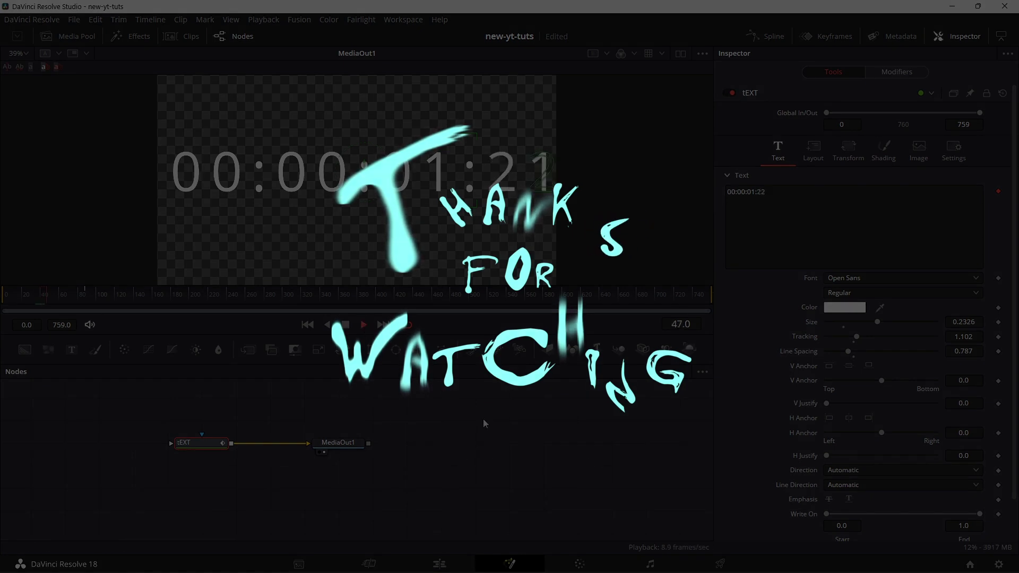